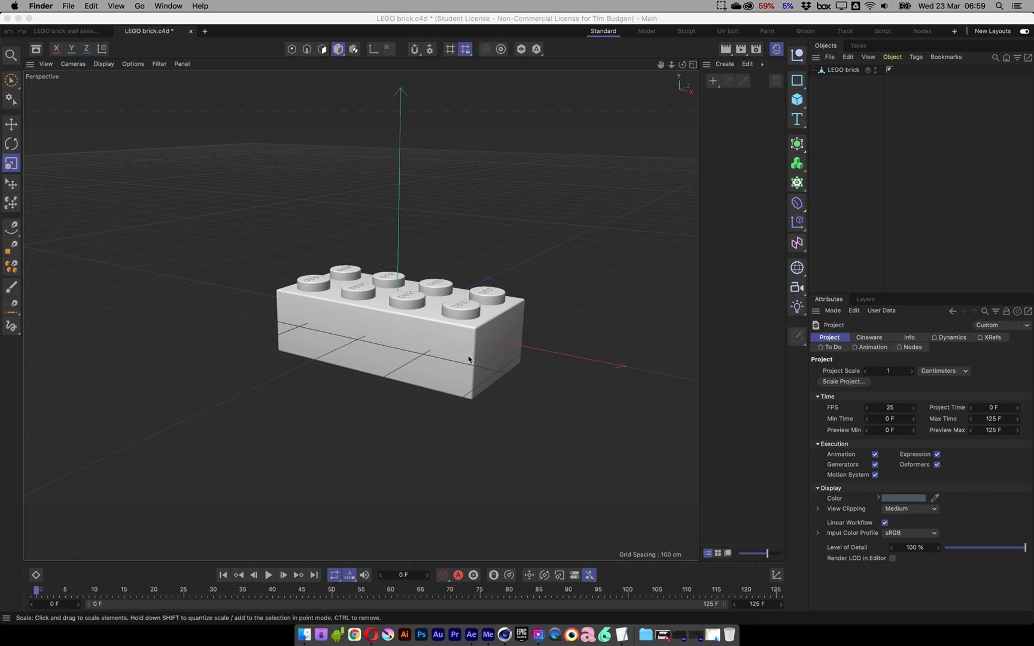
# Add a MoGraph Cloner and make the LEGO brick its child
pyautogui.keyDown('alt'); pyautogui.moveTo(442, 324); pyautogui.dragTo(434, 347); pyautogui.keyUp('alt')
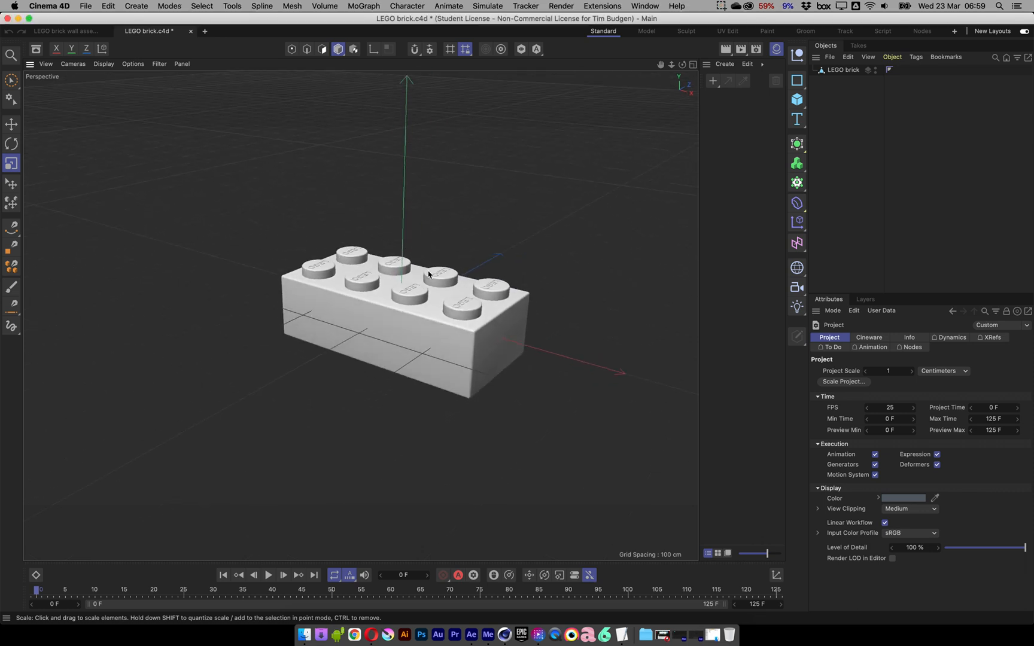
pyautogui.click(364, 6)
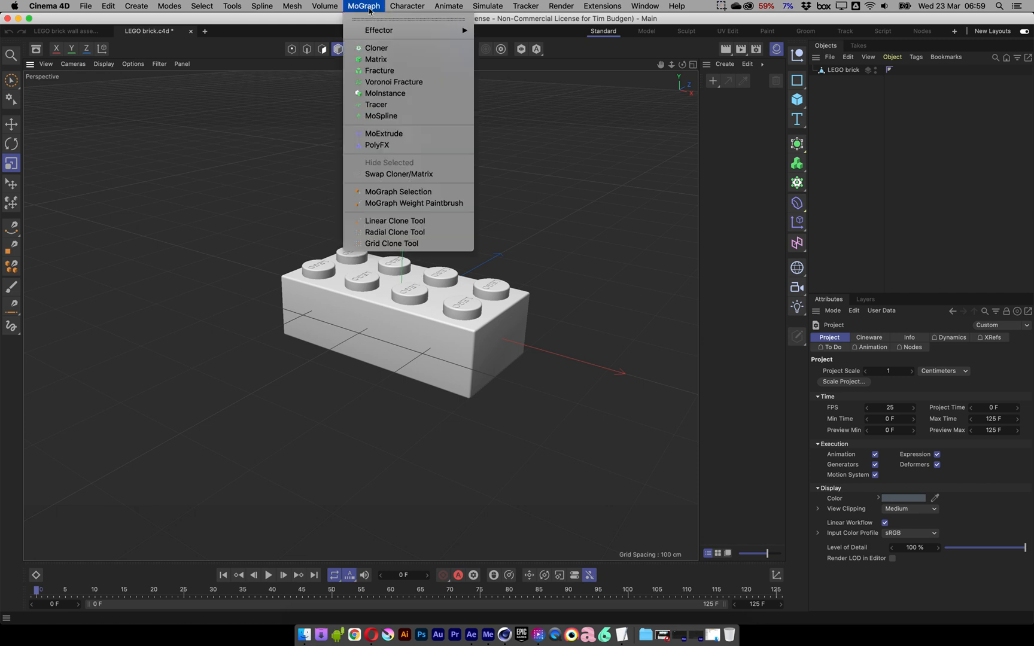
pyautogui.click(377, 47)
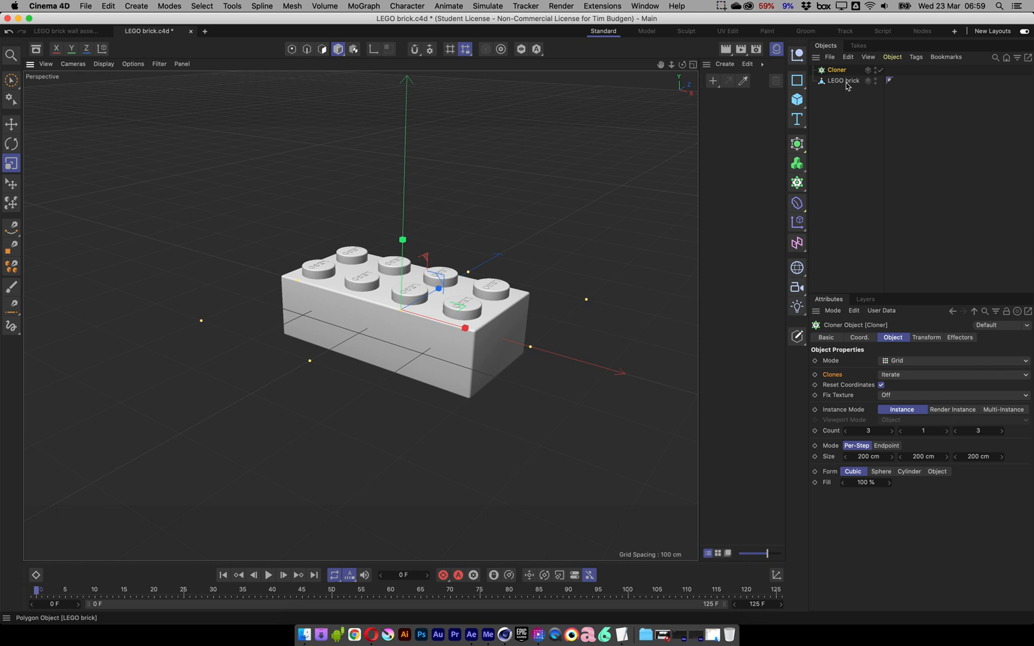
pyautogui.moveTo(839, 82); pyautogui.dragTo(838, 70)
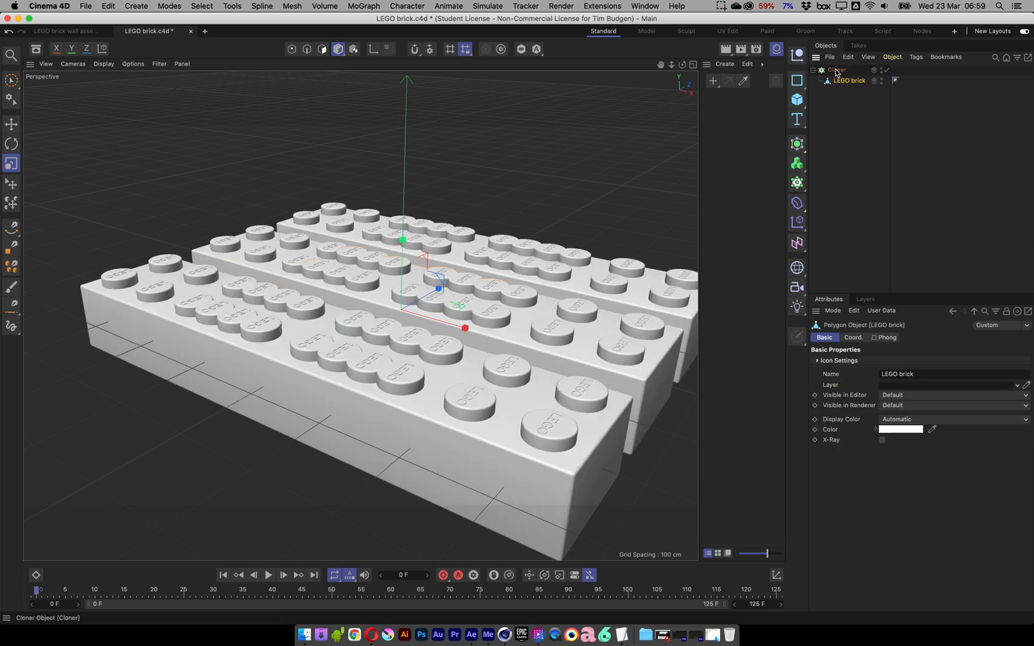
pyautogui.scroll(-5, 482, 343)
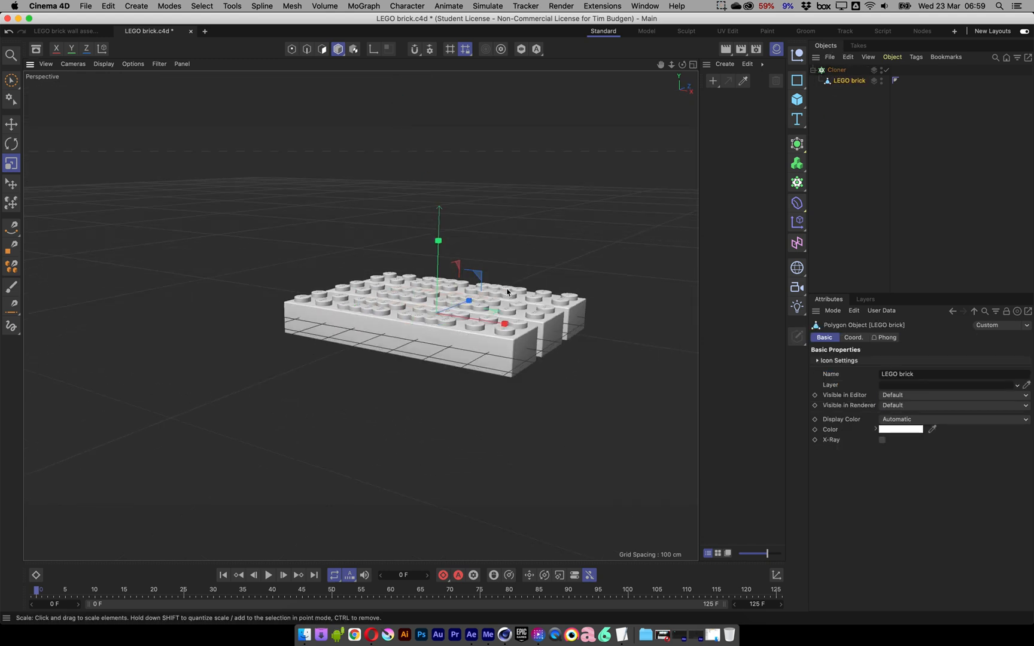
# Change the Cloner's mode from Grid to Honeycomb
pyautogui.click(835, 70)
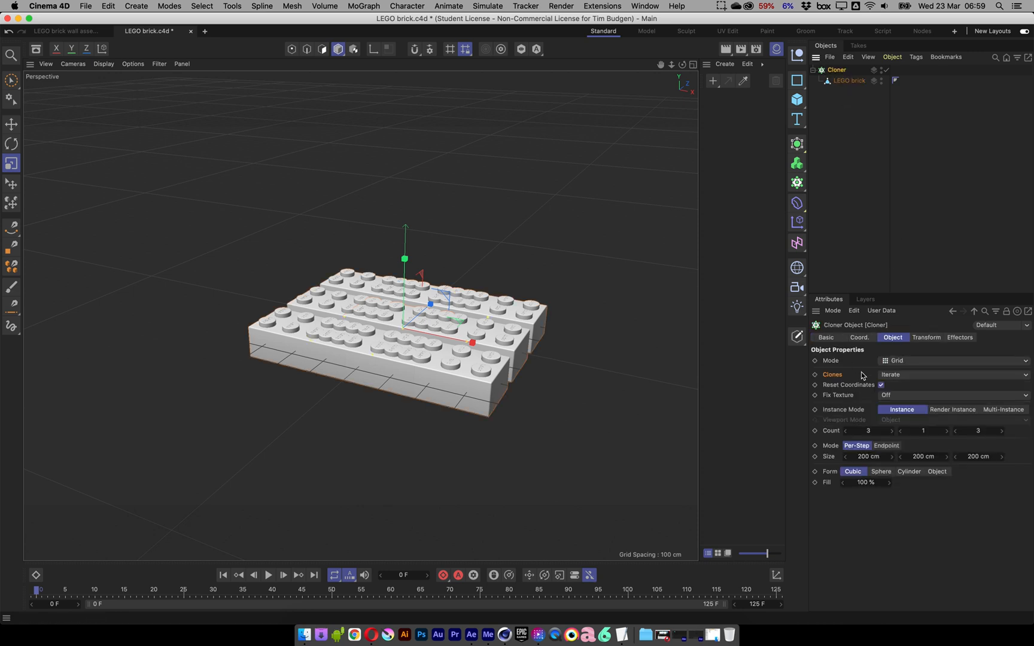
pyautogui.click(910, 363)
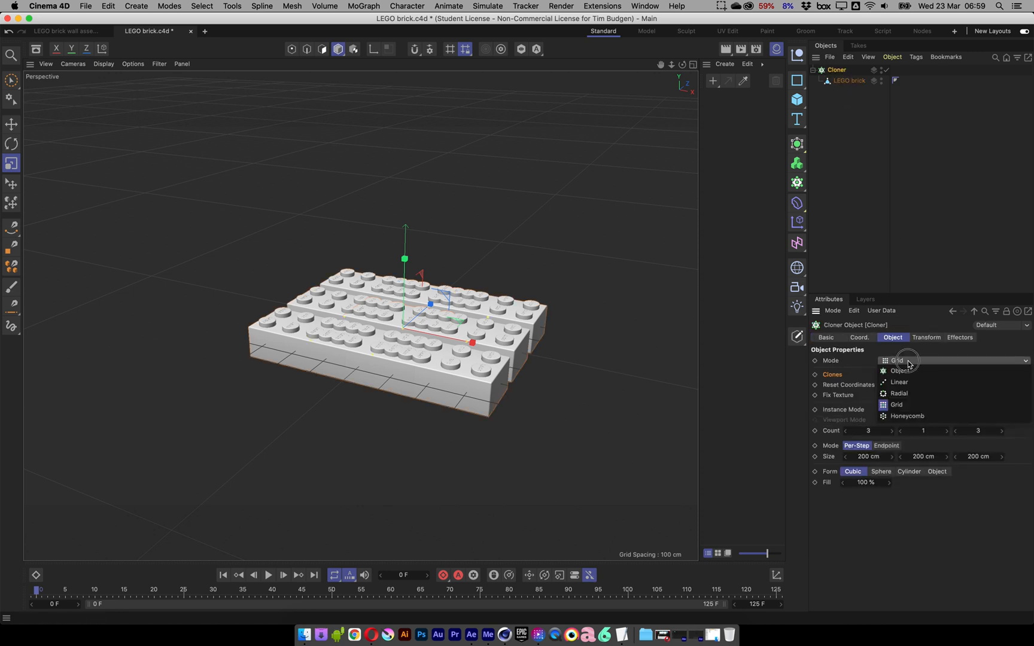
pyautogui.click(915, 419)
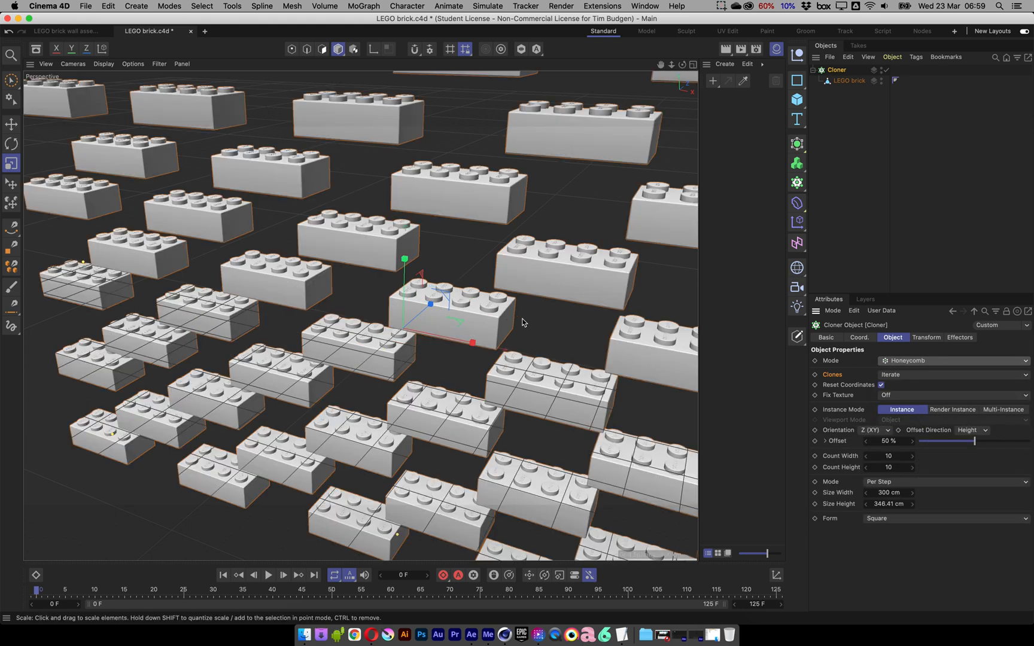
# Set the Cloner's Size Width to 160 cm so the bricks in each row sit end to end
pyautogui.keyDown('alt'); pyautogui.moveTo(441, 311); pyautogui.dragTo(470, 301); pyautogui.keyUp('alt')
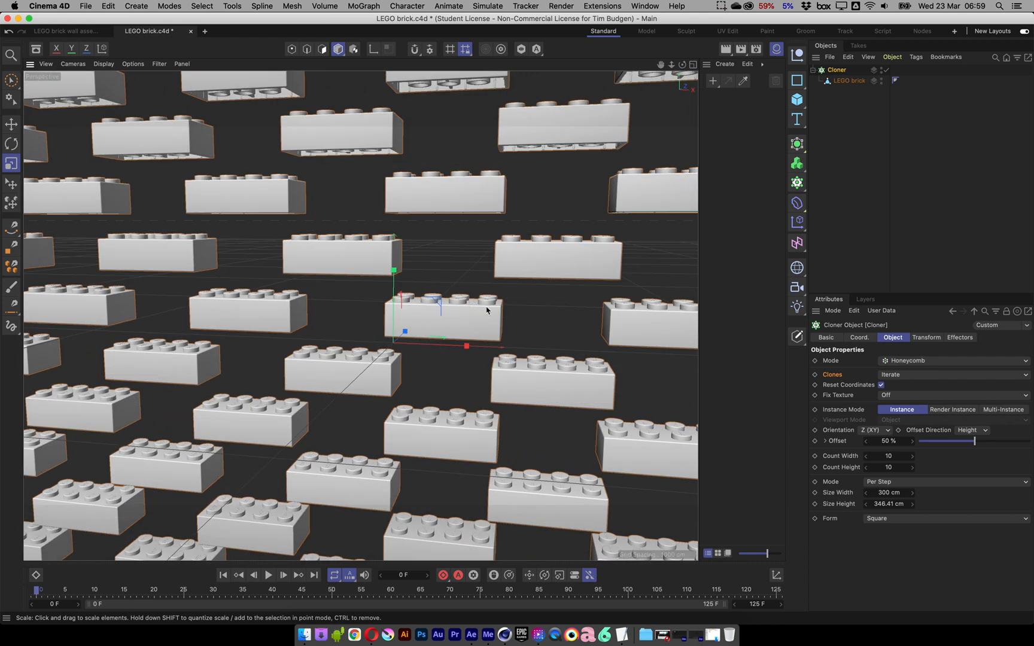
pyautogui.keyDown('alt'); pyautogui.moveTo(519, 310); pyautogui.dragTo(431, 314, button='right'); pyautogui.keyUp('alt')
pyautogui.keyDown('alt'); pyautogui.moveTo(439, 316); pyautogui.dragTo(496, 314); pyautogui.keyUp('alt')
pyautogui.keyDown('alt'); pyautogui.moveTo(496, 314); pyautogui.dragTo(429, 292, button='middle'); pyautogui.keyUp('alt')
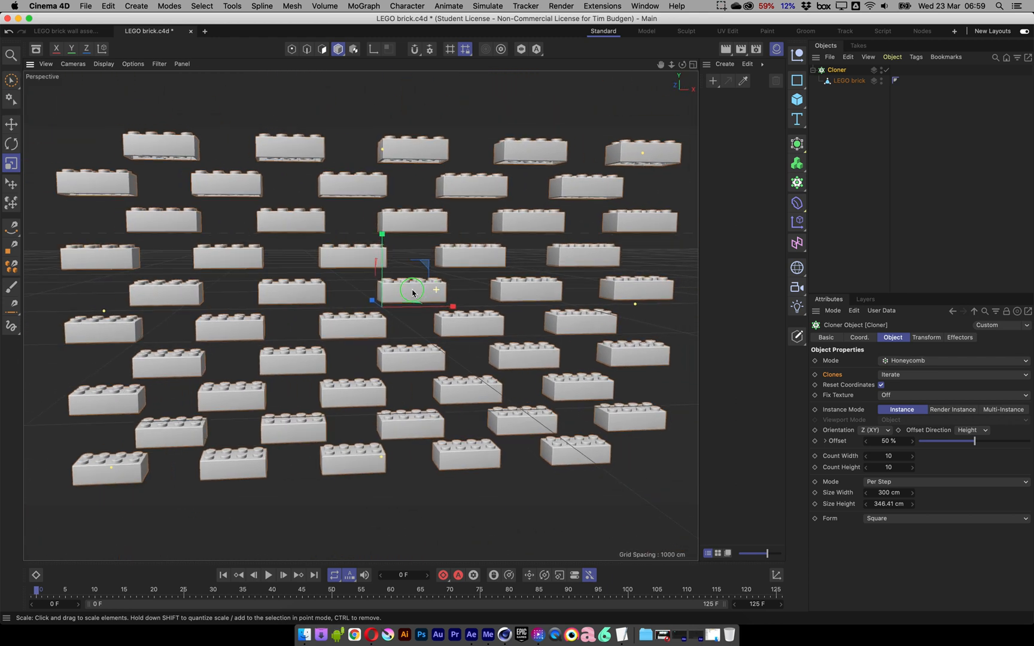
pyautogui.keyDown('alt'); pyautogui.moveTo(430, 293); pyautogui.dragTo(402, 292, button='right'); pyautogui.keyUp('alt')
pyautogui.keyDown('alt'); pyautogui.moveTo(401, 291); pyautogui.dragTo(379, 292); pyautogui.keyUp('alt')
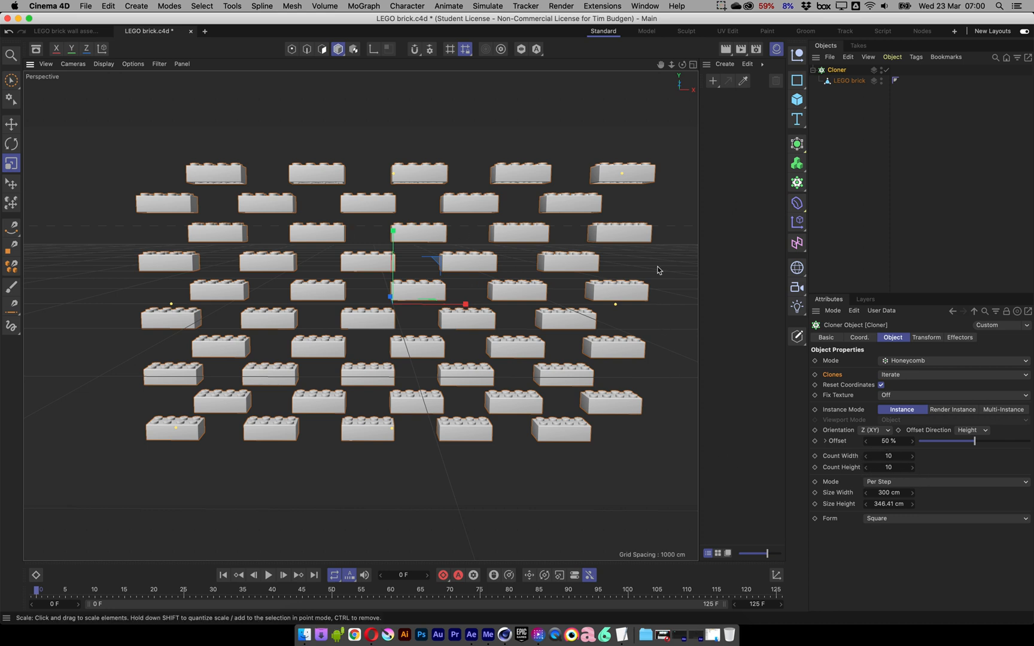
pyautogui.moveTo(887, 495); pyautogui.dragTo(837, 495)
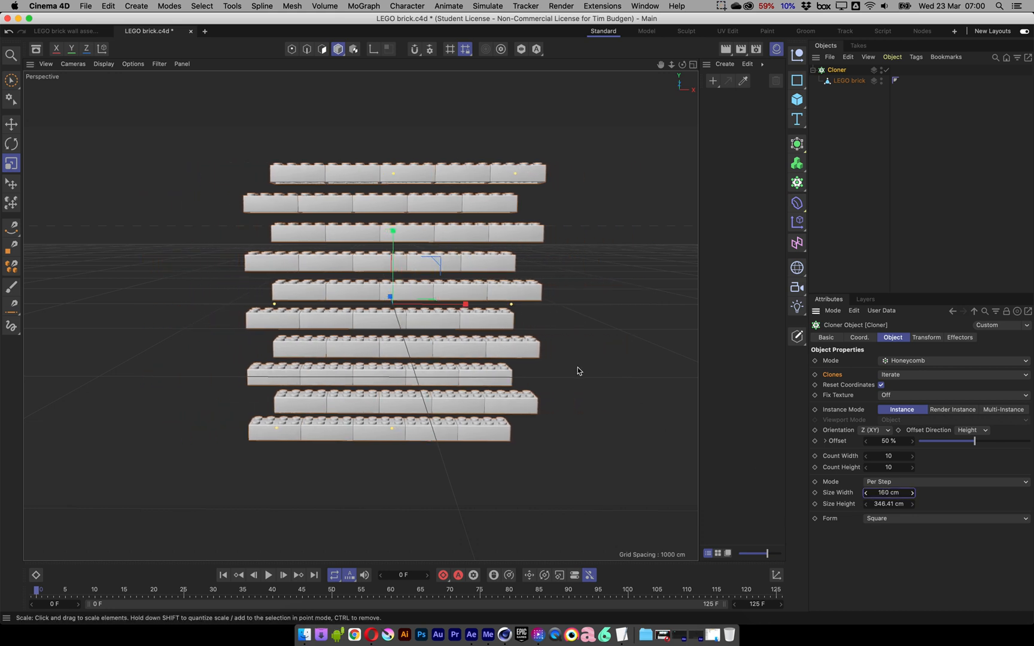
# Close the vertical gaps between the brick rows by setting the Cloner's Size Height to 195 cm
pyautogui.scroll(10, 581, 368)
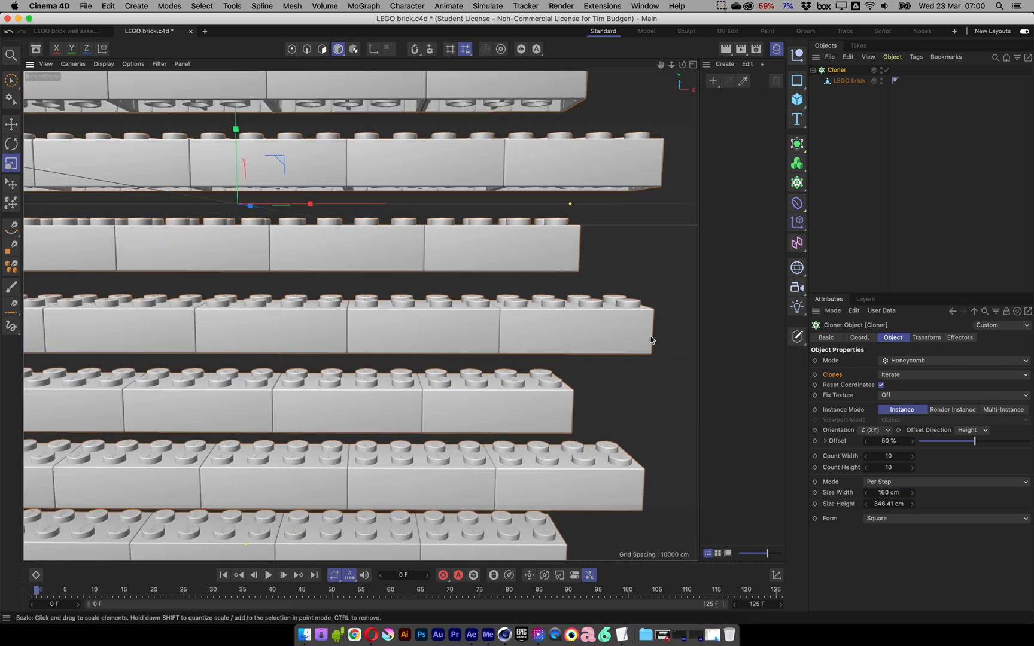
pyautogui.moveTo(479, 347)
pyautogui.keyDown('alt'); pyautogui.mouseDown(button='right')
pyautogui.moveTo(538, 344)
pyautogui.moveTo(524, 345)
pyautogui.mouseUp(button='right'); pyautogui.keyUp('alt')
pyautogui.moveTo(524, 343)
pyautogui.keyDown('alt'); pyautogui.mouseDown()
pyautogui.moveTo(486, 344)
pyautogui.moveTo(504, 350)
pyautogui.mouseUp(); pyautogui.keyUp('alt')
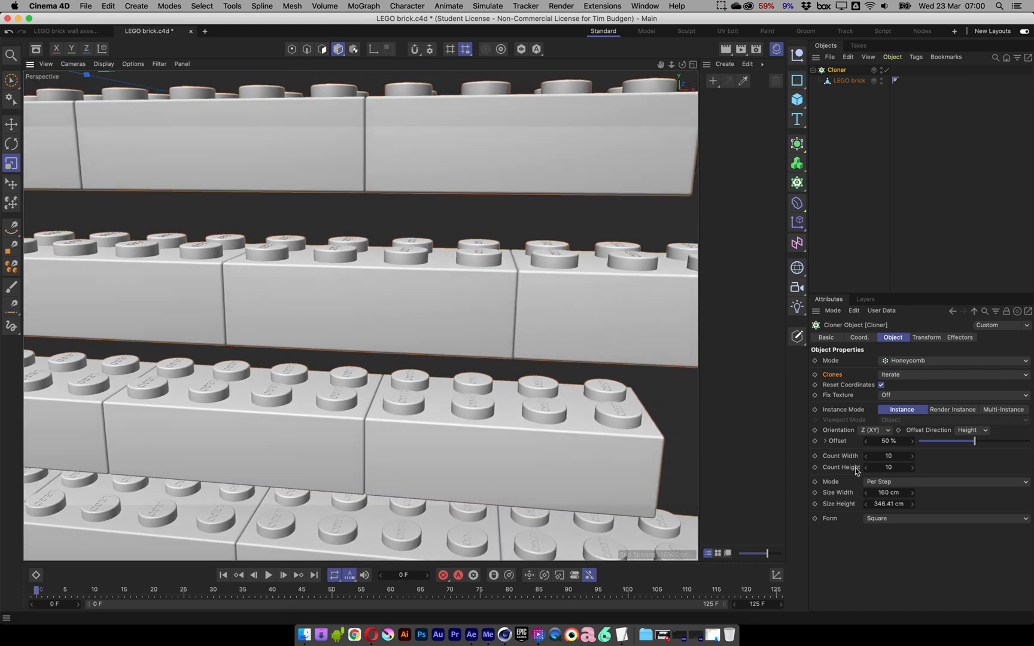
pyautogui.moveTo(887, 508); pyautogui.dragTo(825, 507)
pyautogui.keyDown('alt'); pyautogui.moveTo(644, 366); pyautogui.dragTo(635, 331); pyautogui.keyUp('alt')
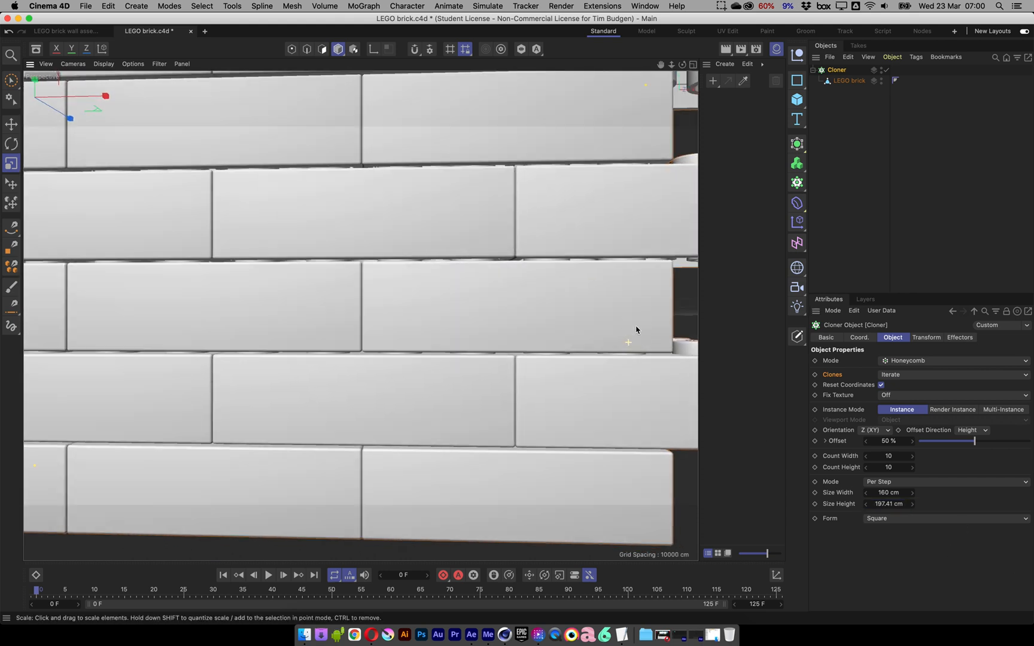
pyautogui.moveTo(905, 507); pyautogui.dragTo(903, 507)
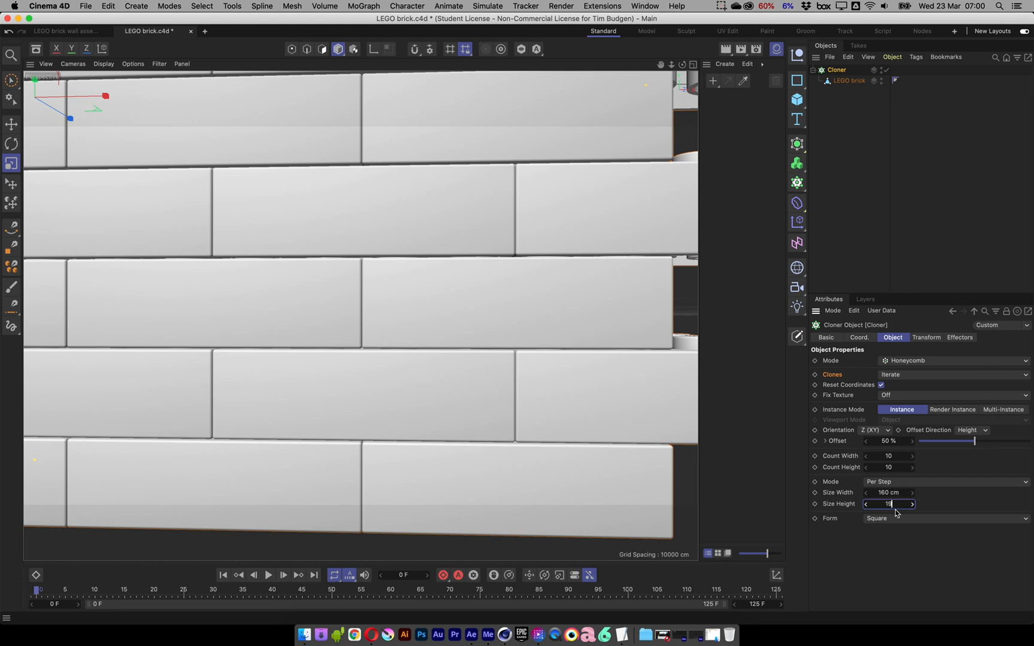
pyautogui.press('Return')
# Try adjusting the Cloner's Size Width and undo the change
pyautogui.keyDown('alt'); pyautogui.moveTo(520, 284); pyautogui.dragTo(497, 371); pyautogui.keyUp('alt')
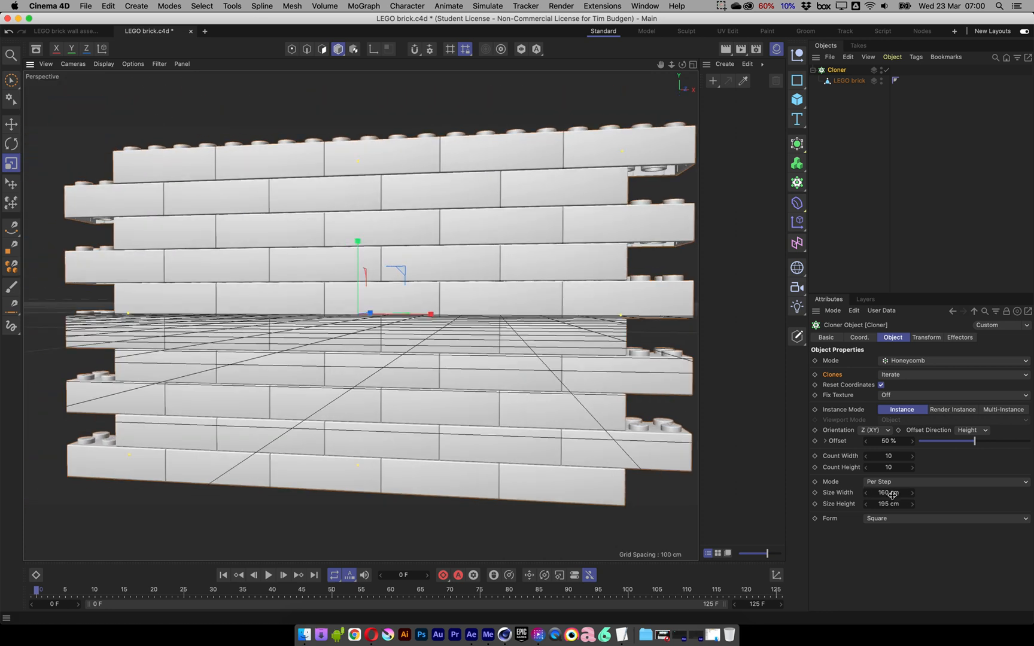
pyautogui.moveTo(890, 496)
pyautogui.mouseDown()
pyautogui.moveTo(981, 496)
pyautogui.moveTo(876, 522)
pyautogui.moveTo(889, 501)
pyautogui.moveTo(874, 493)
pyautogui.moveTo(783, 493)
pyautogui.moveTo(886, 491)
pyautogui.mouseUp()
pyautogui.press('super+z')
pyautogui.press('super+z')
pyautogui.press('super+z')
# Enlarge the brick wall by setting the Cloner's Count Width to 14 and Count Height to 13
pyautogui.keyDown('alt'); pyautogui.moveTo(537, 348); pyautogui.dragTo(433, 304); pyautogui.keyUp('alt')
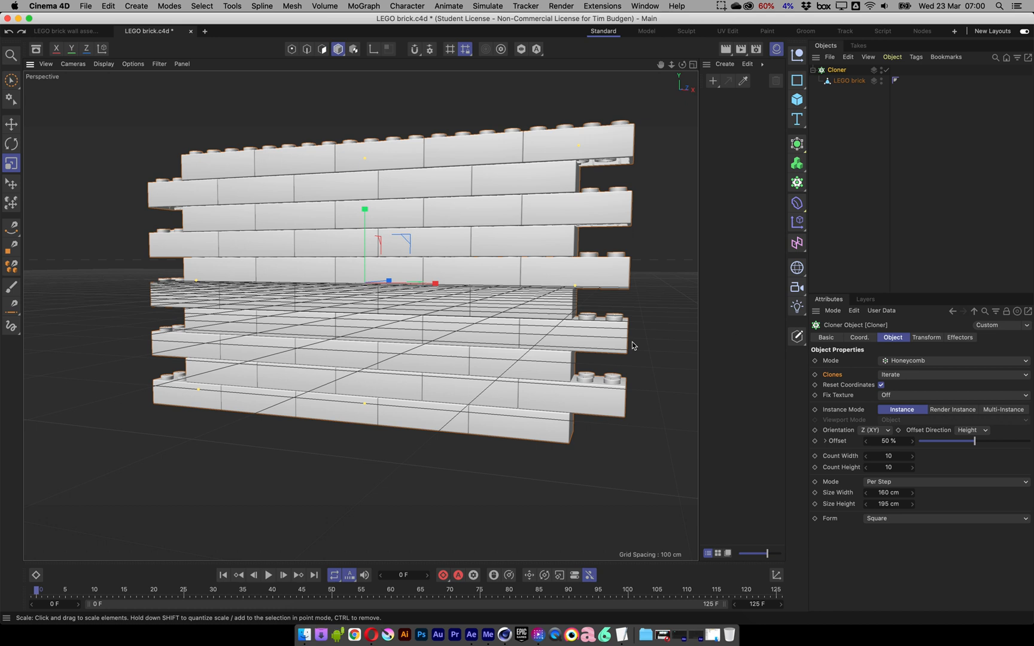
pyautogui.click(912, 457)
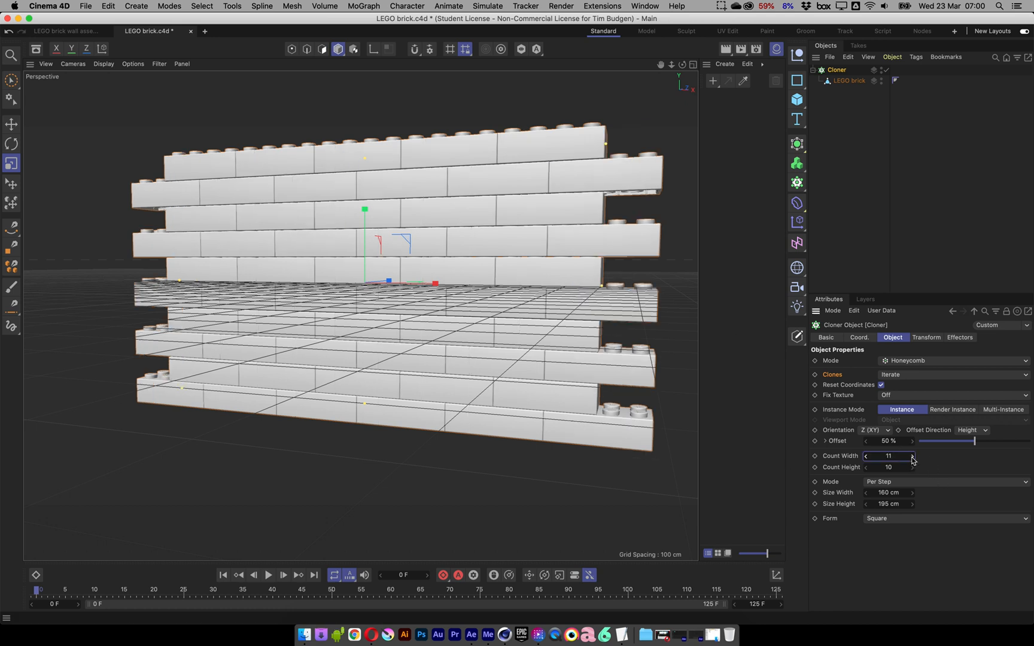
pyautogui.click(911, 457)
pyautogui.click(912, 458)
pyautogui.click(912, 457)
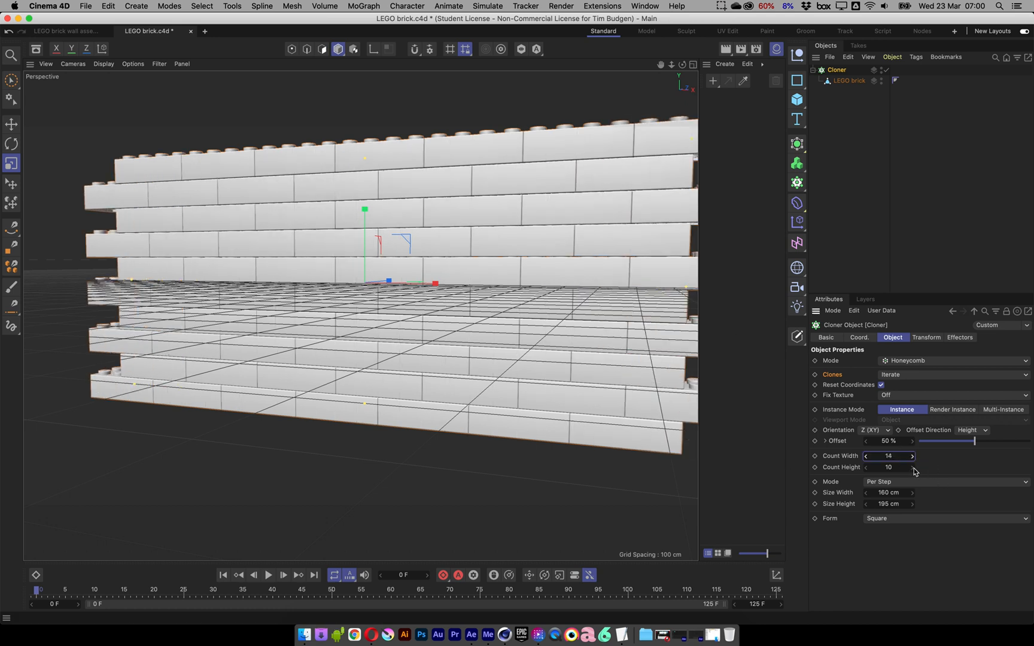
pyautogui.click(913, 467)
pyautogui.click(913, 468)
pyautogui.click(913, 468)
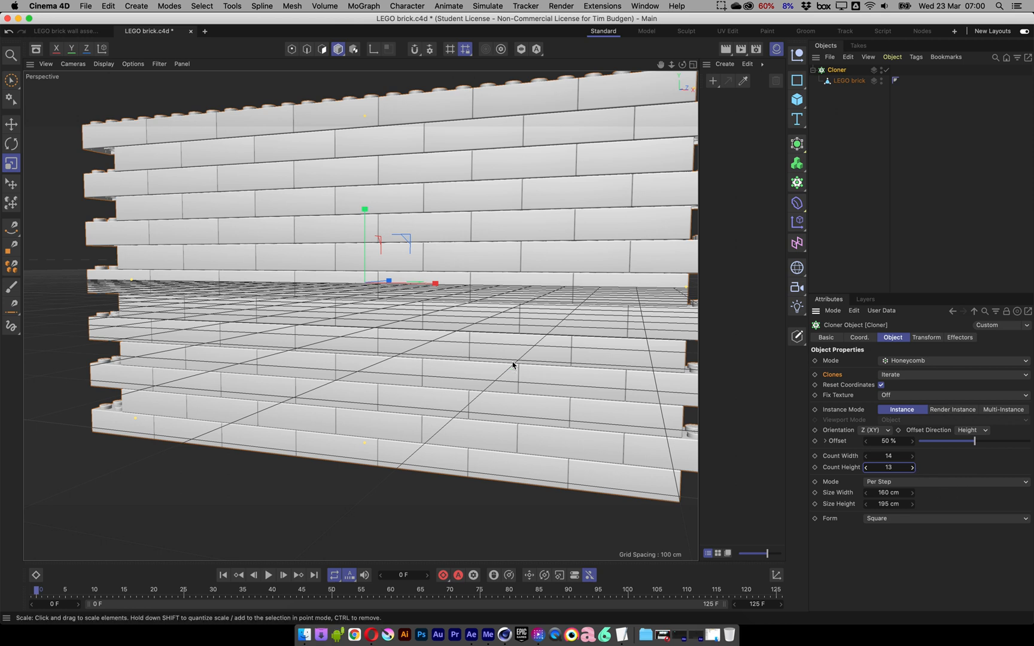
# Move the whole Cloner wall straight up along the Y axis so its base rests on the ground grid
pyautogui.scroll(-5, 497, 362)
pyautogui.scroll(2, 496, 365)
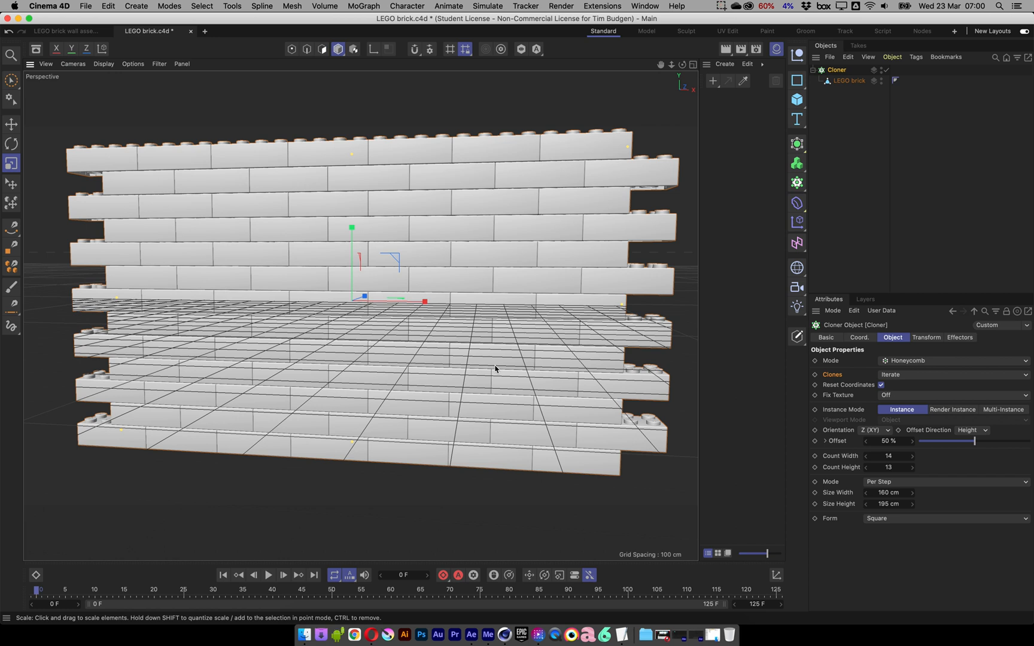
pyautogui.scroll(-4, 415, 323)
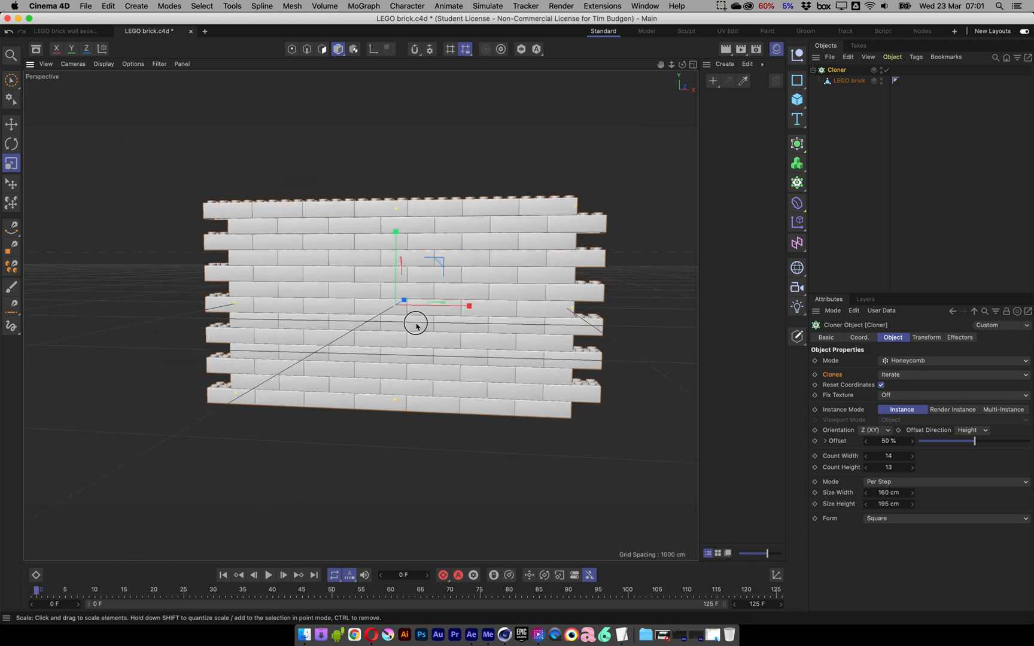
pyautogui.keyDown('alt'); pyautogui.moveTo(405, 316); pyautogui.dragTo(443, 303); pyautogui.keyUp('alt')
pyautogui.keyDown('alt'); pyautogui.moveTo(469, 408); pyautogui.dragTo(493, 397); pyautogui.keyUp('alt')
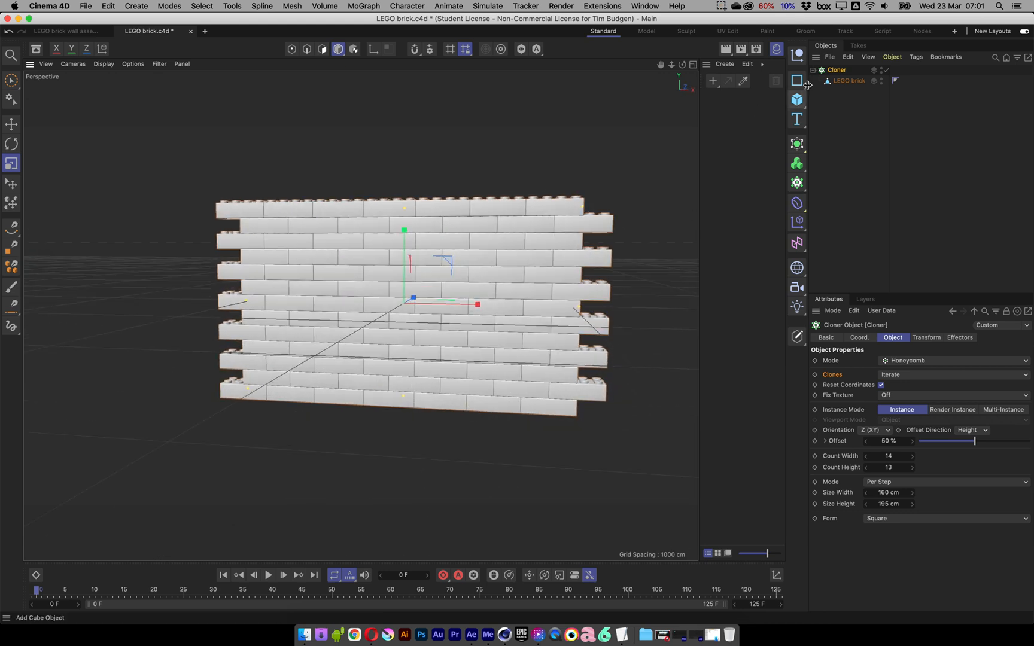
pyautogui.click(12, 124)
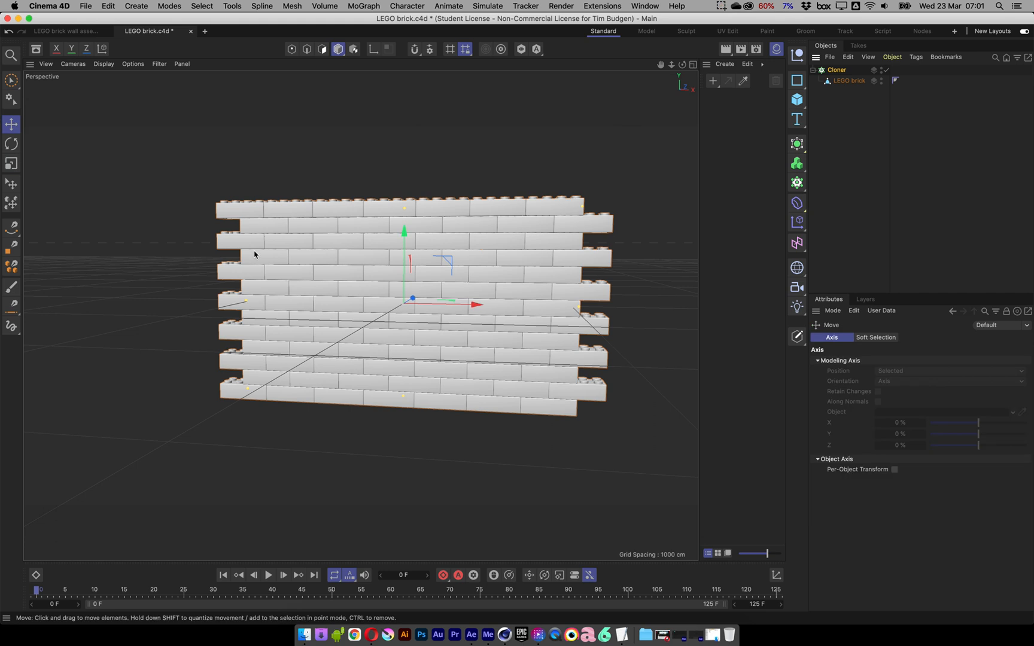
pyautogui.moveTo(411, 232); pyautogui.dragTo(418, 120)
# Examine the raised wall and its base against the ground grid from several angles
pyautogui.keyDown('alt'); pyautogui.moveTo(371, 280); pyautogui.dragTo(358, 304); pyautogui.keyUp('alt')
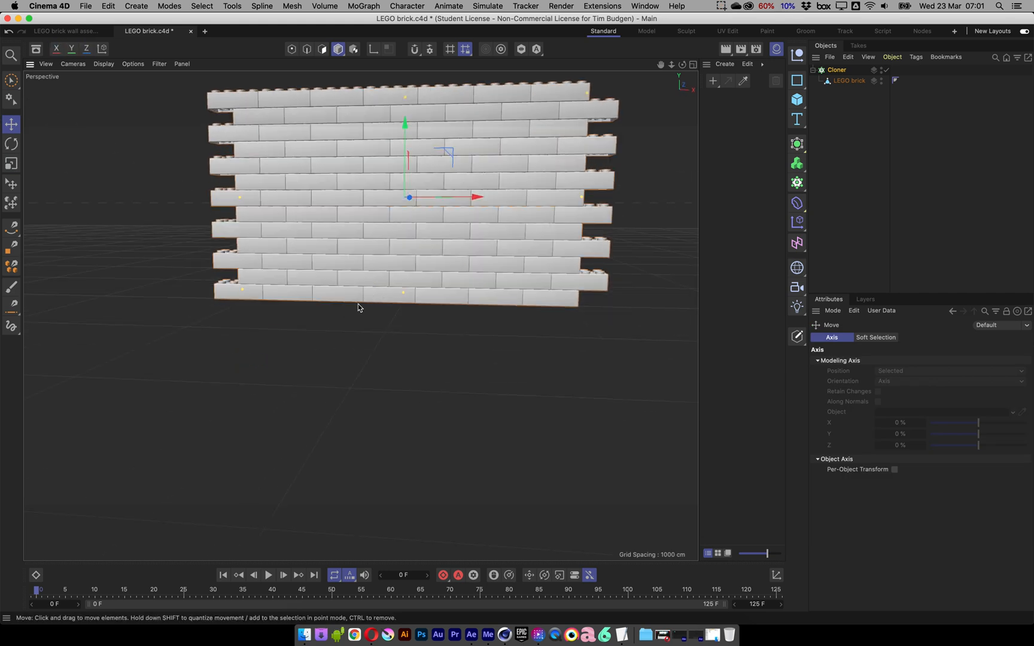
pyautogui.keyDown('alt'); pyautogui.moveTo(358, 304); pyautogui.dragTo(442, 306, button='right'); pyautogui.keyUp('alt')
pyautogui.moveTo(442, 308)
pyautogui.keyDown('alt'); pyautogui.mouseDown()
pyautogui.moveTo(396, 342)
pyautogui.moveTo(381, 316)
pyautogui.moveTo(440, 307)
pyautogui.mouseUp(); pyautogui.keyUp('alt')
pyautogui.keyDown('alt'); pyautogui.moveTo(441, 307); pyautogui.dragTo(413, 312, button='right'); pyautogui.keyUp('alt')
pyautogui.keyDown('alt'); pyautogui.moveTo(420, 335); pyautogui.dragTo(392, 421, button='middle'); pyautogui.keyUp('alt')
pyautogui.keyDown('alt'); pyautogui.moveTo(470, 392); pyautogui.dragTo(407, 393, button='right'); pyautogui.keyUp('alt')
pyautogui.keyDown('alt'); pyautogui.moveTo(406, 392); pyautogui.dragTo(452, 364); pyautogui.keyUp('alt')
pyautogui.keyDown('alt'); pyautogui.moveTo(452, 364); pyautogui.dragTo(407, 361, button='middle'); pyautogui.keyUp('alt')
pyautogui.keyDown('alt'); pyautogui.moveTo(405, 361); pyautogui.dragTo(417, 380); pyautogui.keyUp('alt')
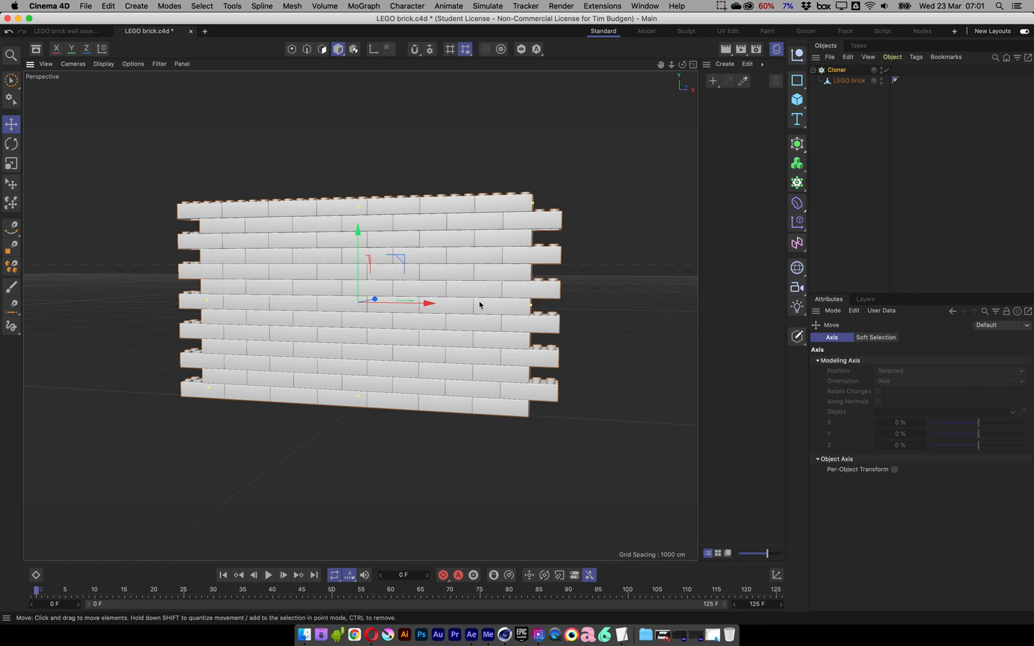
# Frame the whole wall from the front and add a standard camera from that view
pyautogui.keyDown('alt'); pyautogui.moveTo(360, 340); pyautogui.dragTo(437, 322); pyautogui.keyUp('alt')
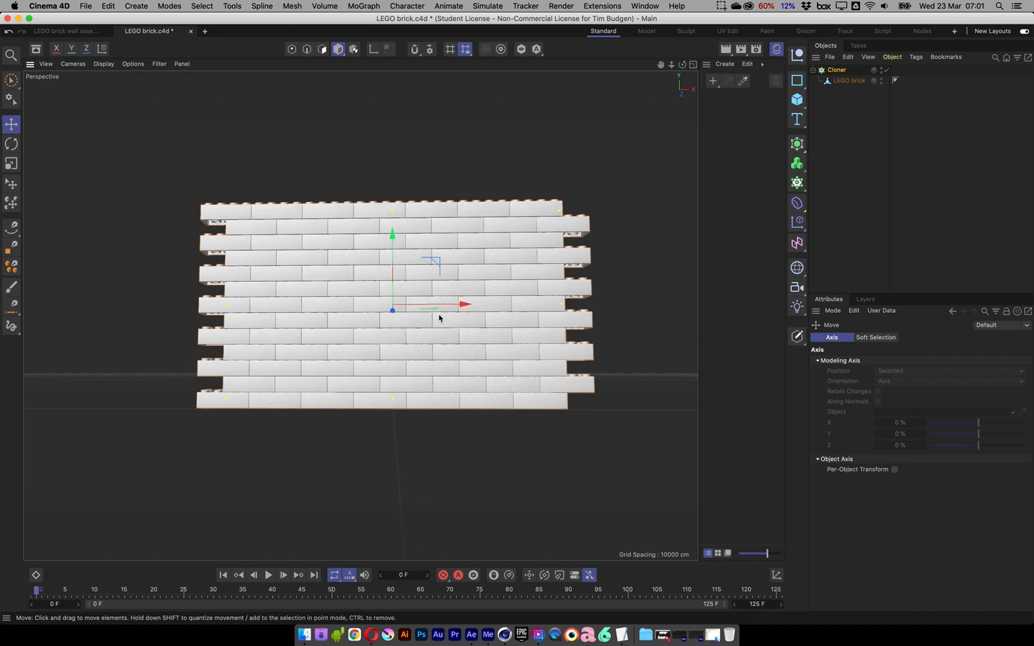
pyautogui.scroll(3, 439, 316)
pyautogui.keyDown('alt'); pyautogui.moveTo(454, 316); pyautogui.dragTo(444, 321, button='middle'); pyautogui.keyUp('alt')
pyautogui.keyDown('alt'); pyautogui.moveTo(445, 320); pyautogui.dragTo(449, 320); pyautogui.keyUp('alt')
pyautogui.keyDown('alt'); pyautogui.moveTo(449, 320); pyautogui.dragTo(432, 355, button='right'); pyautogui.keyUp('alt')
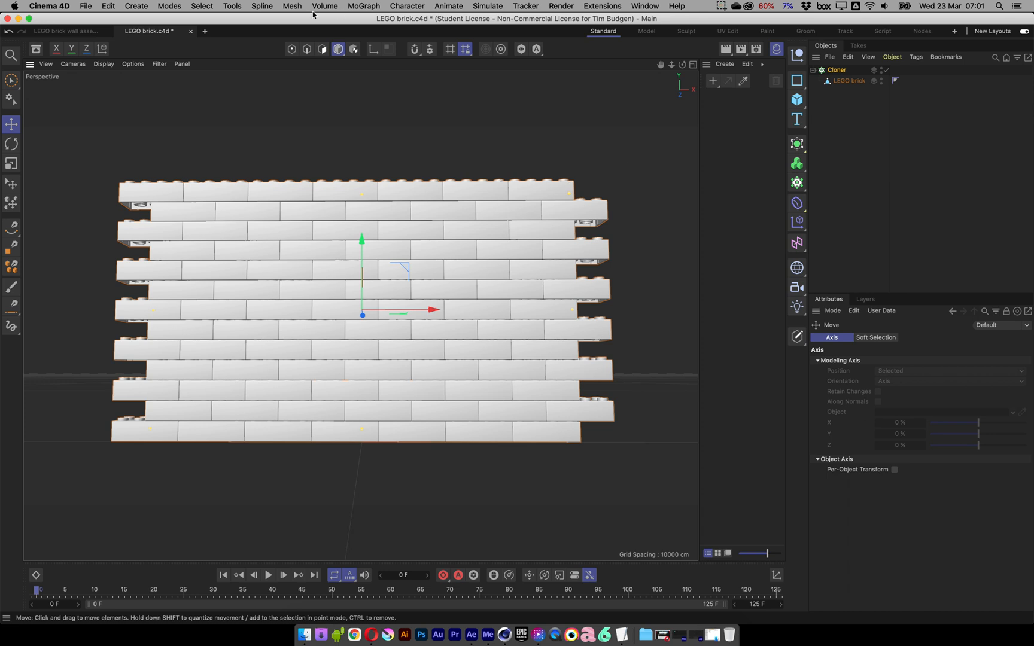
pyautogui.click(136, 6)
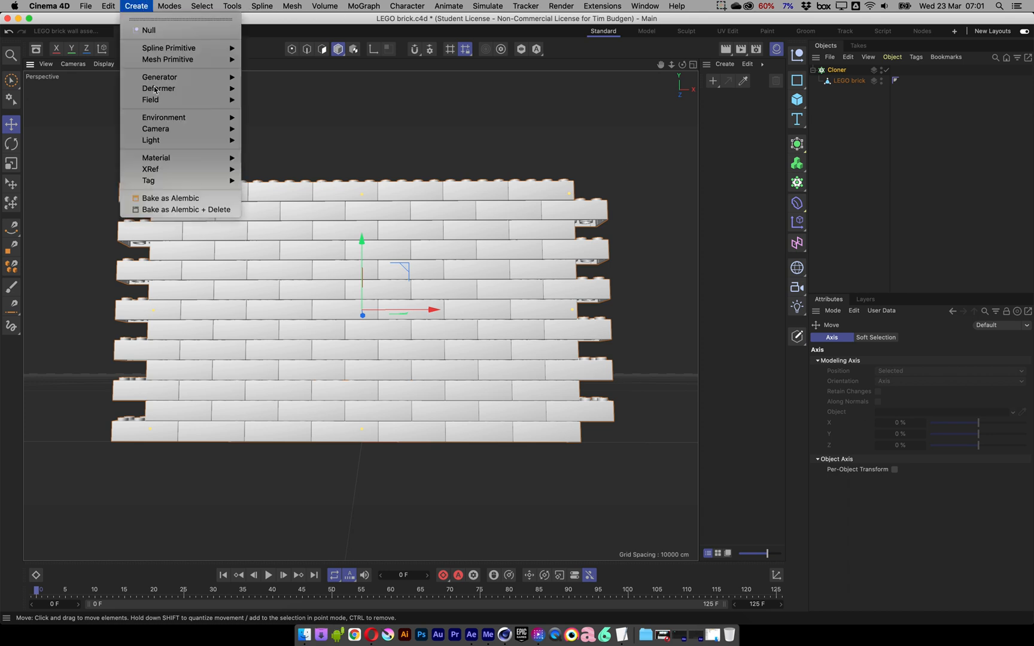
pyautogui.moveTo(157, 129)
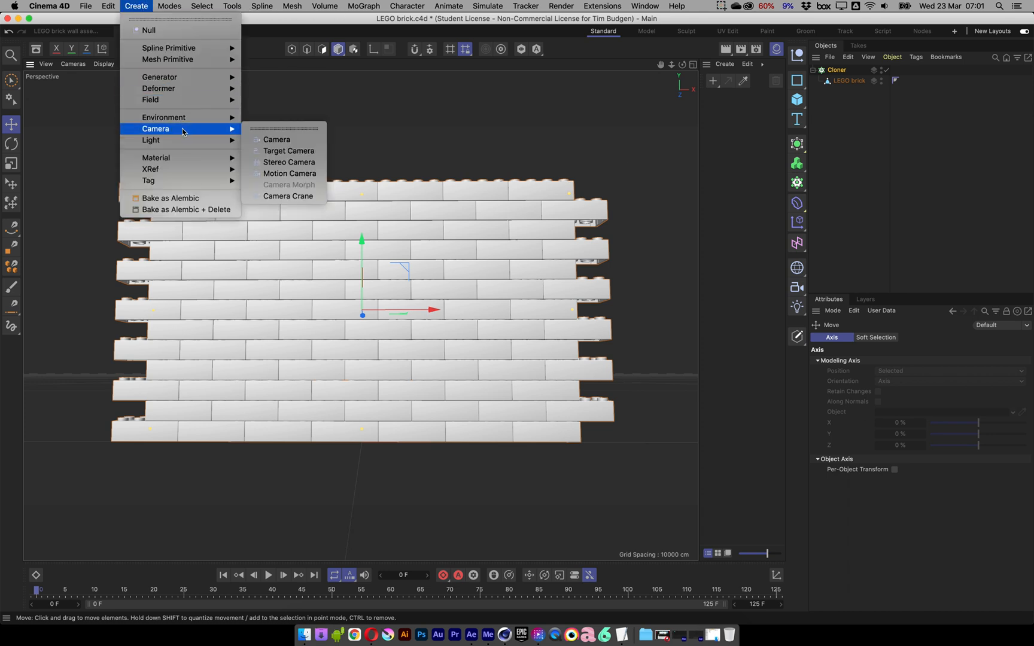
pyautogui.click(263, 139)
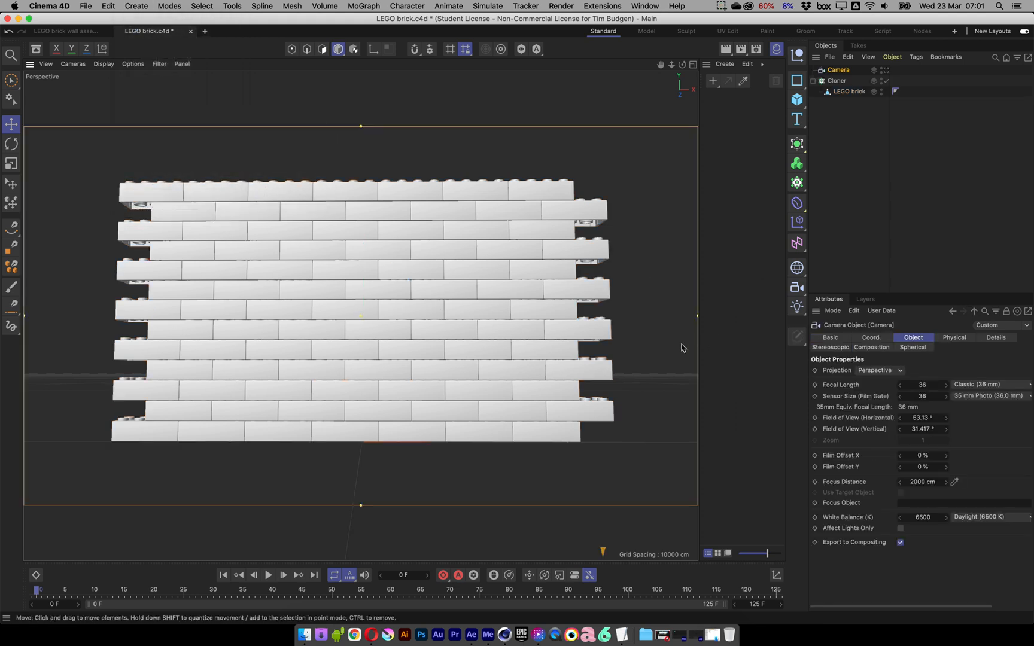
# Look through the new camera and orbit it to a slightly angled, low view of the wall
pyautogui.keyDown('alt'); pyautogui.moveTo(488, 311); pyautogui.dragTo(461, 339); pyautogui.keyUp('alt')
pyautogui.keyDown('alt'); pyautogui.moveTo(462, 339); pyautogui.dragTo(349, 338, button='right'); pyautogui.keyUp('alt')
pyautogui.keyDown('alt'); pyautogui.moveTo(348, 340); pyautogui.dragTo(287, 395); pyautogui.keyUp('alt')
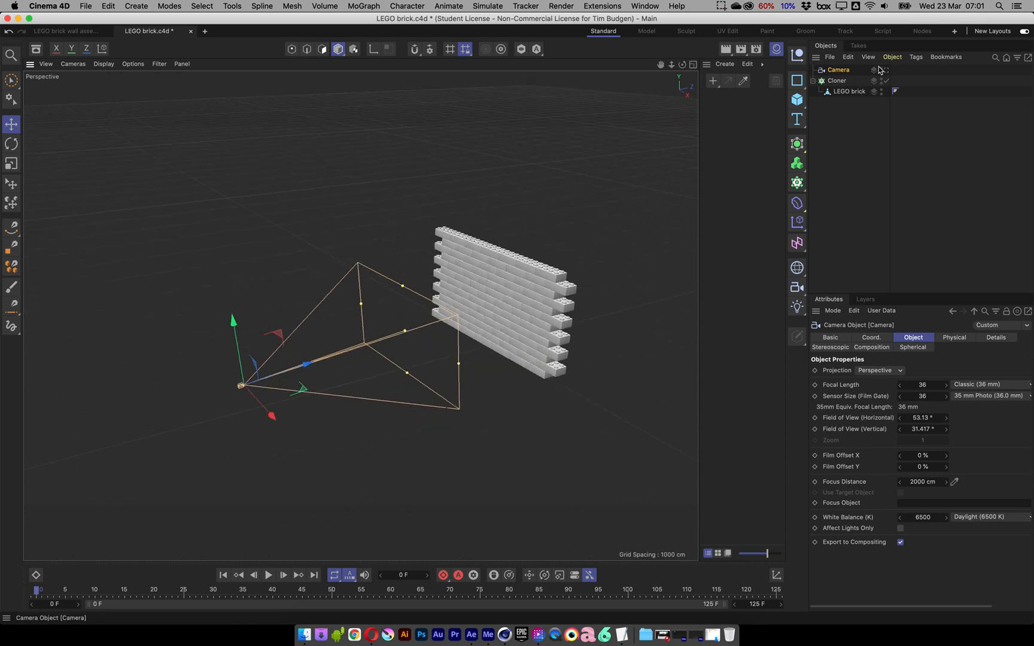
pyautogui.click(886, 70)
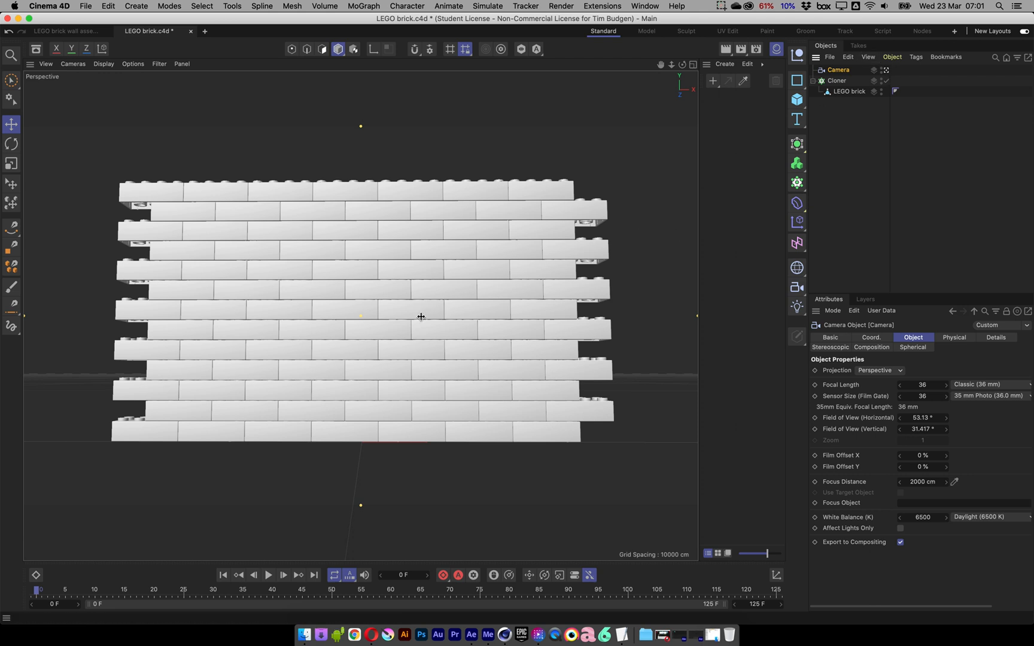
pyautogui.keyDown('alt'); pyautogui.moveTo(391, 333); pyautogui.dragTo(395, 334, button='middle'); pyautogui.keyUp('alt')
pyautogui.keyDown('alt'); pyautogui.moveTo(394, 333); pyautogui.dragTo(443, 320); pyautogui.keyUp('alt')
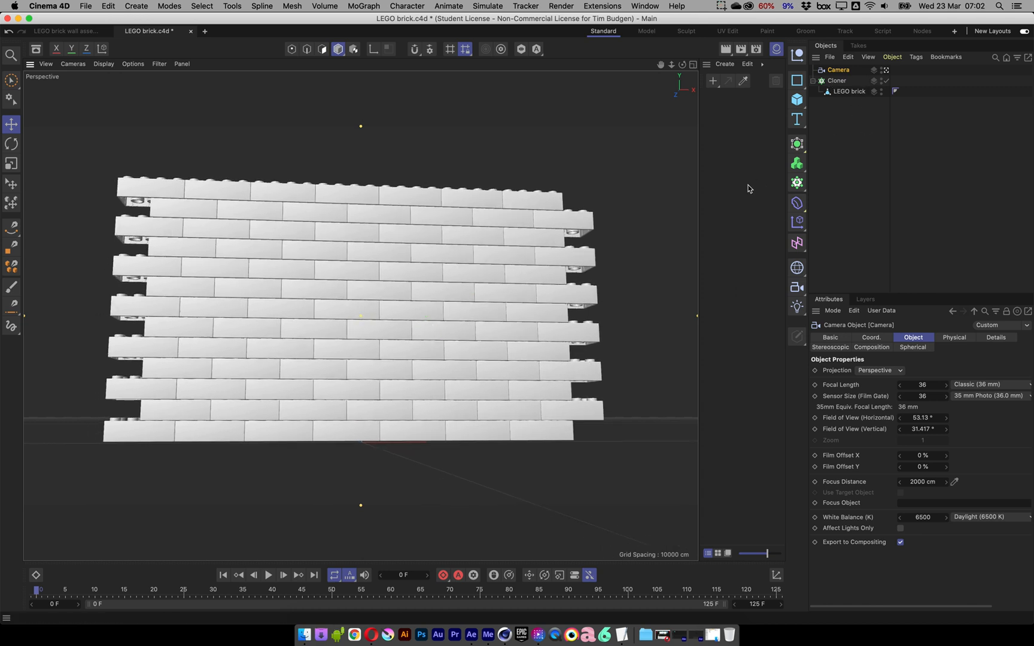
# Orbit, zoom and pan the camera to a more strongly angled, low view with the whole wall in frame
pyautogui.keyDown('alt'); pyautogui.moveTo(607, 245); pyautogui.dragTo(507, 261); pyautogui.keyUp('alt')
pyautogui.keyDown('alt'); pyautogui.moveTo(440, 291); pyautogui.dragTo(439, 294); pyautogui.keyUp('alt')
pyautogui.keyDown('alt'); pyautogui.moveTo(439, 294); pyautogui.dragTo(454, 293, button='right'); pyautogui.keyUp('alt')
pyautogui.keyDown('alt'); pyautogui.moveTo(455, 293); pyautogui.dragTo(455, 300, button='middle'); pyautogui.keyUp('alt')
pyautogui.keyDown('alt'); pyautogui.moveTo(455, 302); pyautogui.dragTo(455, 297); pyautogui.keyUp('alt')
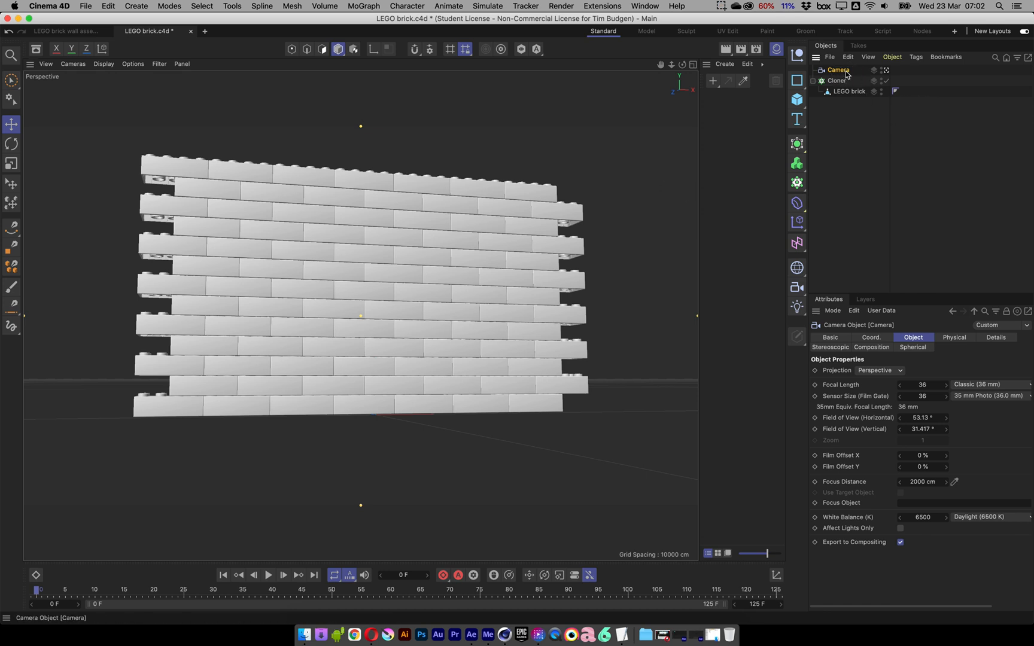
# Add a Protection rigging tag to the camera to lock its position, rotation and scale
pyautogui.click(915, 58)
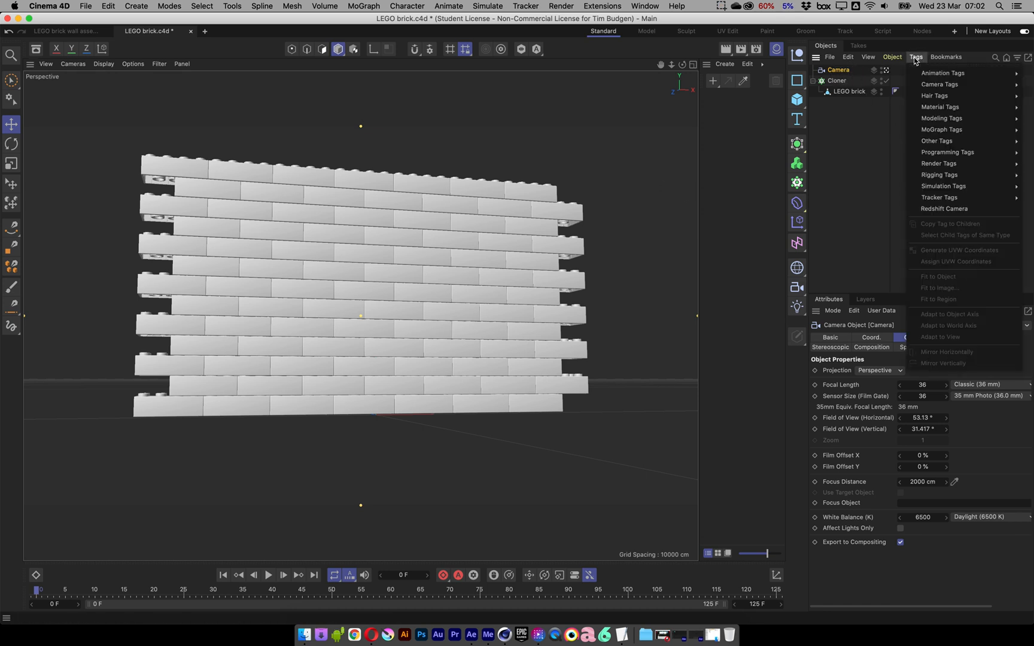
pyautogui.moveTo(960, 97)
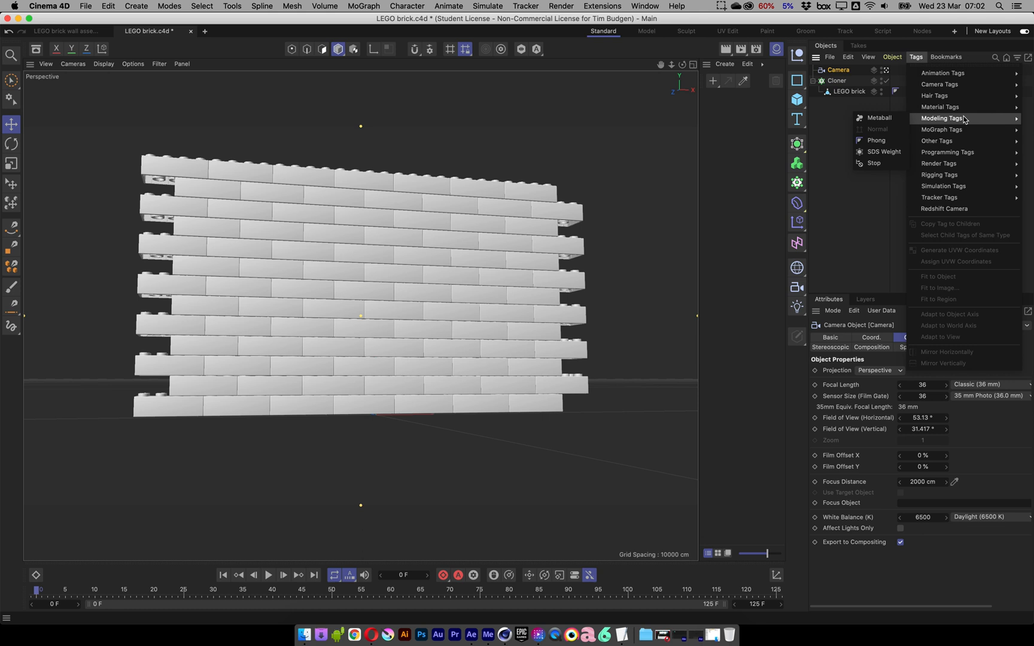
pyautogui.moveTo(965, 141)
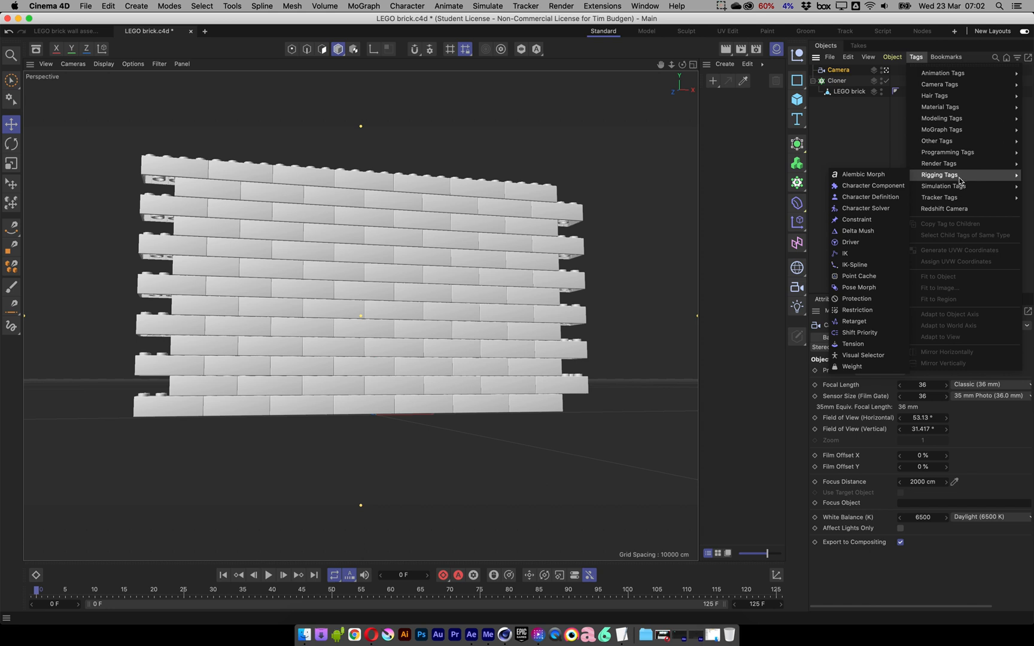
pyautogui.click(851, 301)
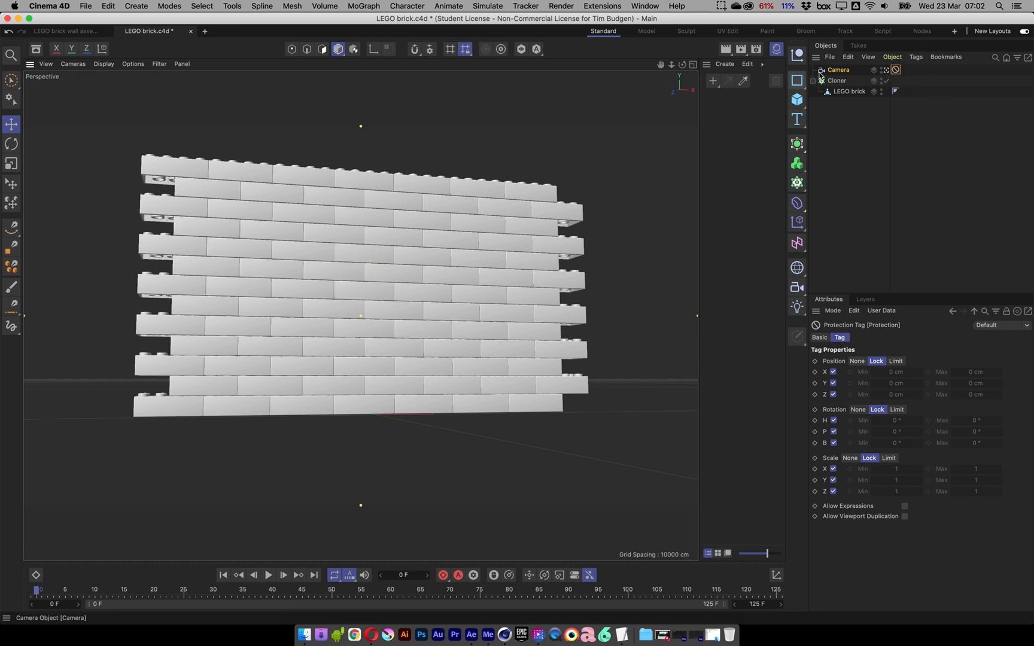
# Leave the camera view and examine the wall and the locked camera from outside
pyautogui.click(885, 70)
pyautogui.click(886, 70)
pyautogui.keyDown('alt'); pyautogui.moveTo(368, 358); pyautogui.dragTo(368, 324); pyautogui.keyUp('alt')
pyautogui.keyDown('alt'); pyautogui.moveTo(367, 324); pyautogui.dragTo(455, 316, button='right'); pyautogui.keyUp('alt')
pyautogui.keyDown('alt'); pyautogui.moveTo(454, 316); pyautogui.dragTo(397, 328, button='middle'); pyautogui.keyUp('alt')
pyautogui.keyDown('alt'); pyautogui.moveTo(397, 328); pyautogui.dragTo(437, 319, button='right'); pyautogui.keyUp('alt')
pyautogui.keyDown('alt'); pyautogui.moveTo(236, 352); pyautogui.dragTo(295, 353); pyautogui.keyUp('alt')
pyautogui.keyDown('alt'); pyautogui.moveTo(354, 326); pyautogui.dragTo(267, 349, button='middle'); pyautogui.keyUp('alt')
pyautogui.keyDown('alt'); pyautogui.moveTo(290, 341); pyautogui.dragTo(337, 338, button='right'); pyautogui.keyUp('alt')
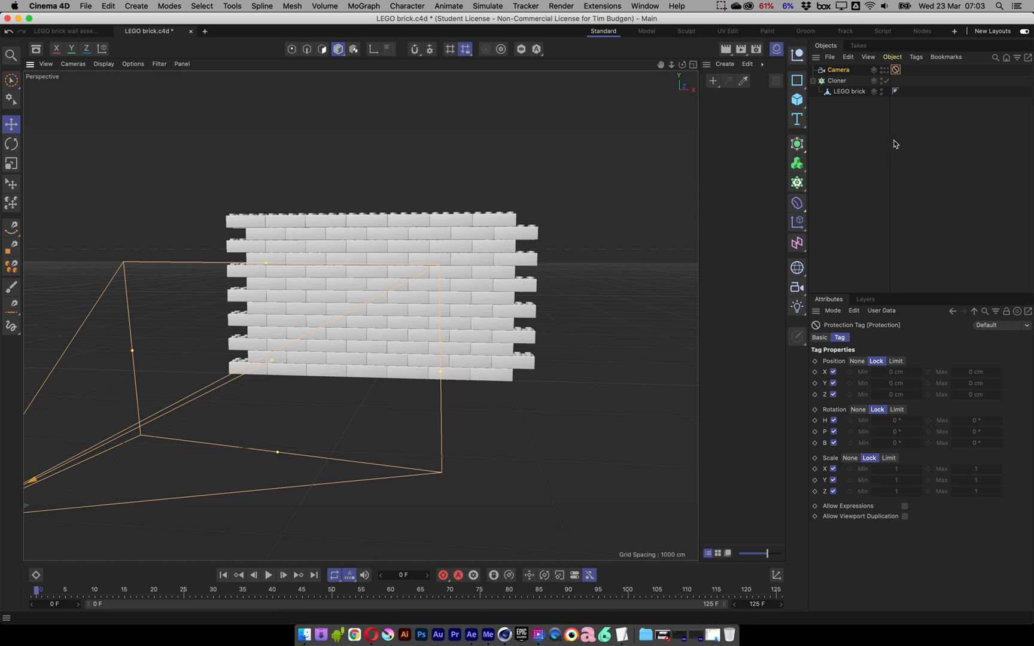
pyautogui.keyDown('alt'); pyautogui.moveTo(495, 328); pyautogui.dragTo(545, 338); pyautogui.keyUp('alt')
# Add a Plain effector to the Cloner and show the effector's transform parameters
pyautogui.click(838, 82)
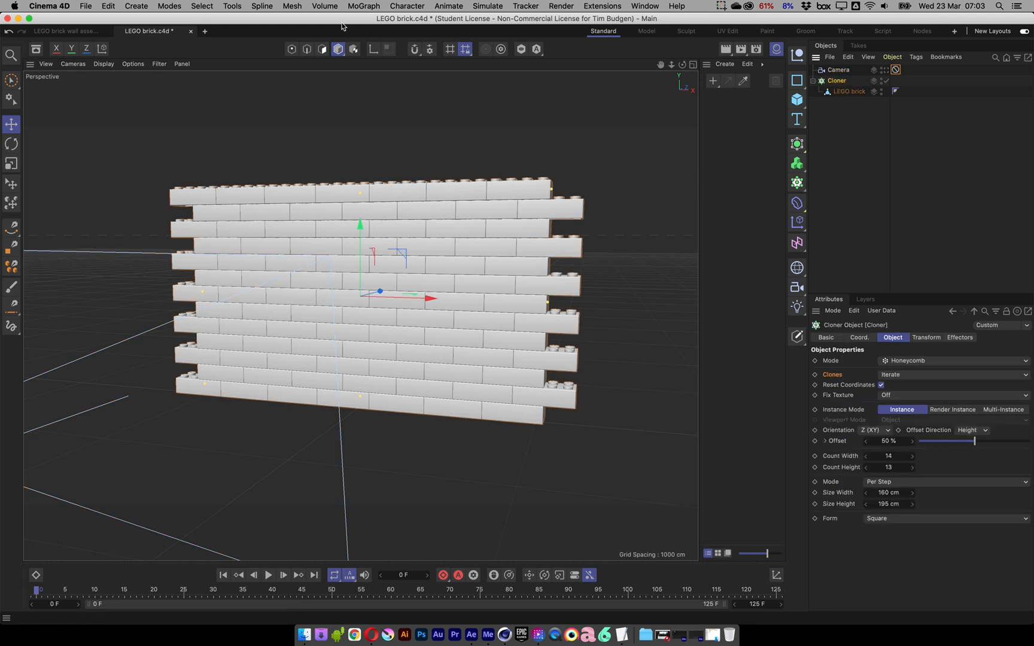
pyautogui.click(371, 5)
pyautogui.moveTo(378, 31)
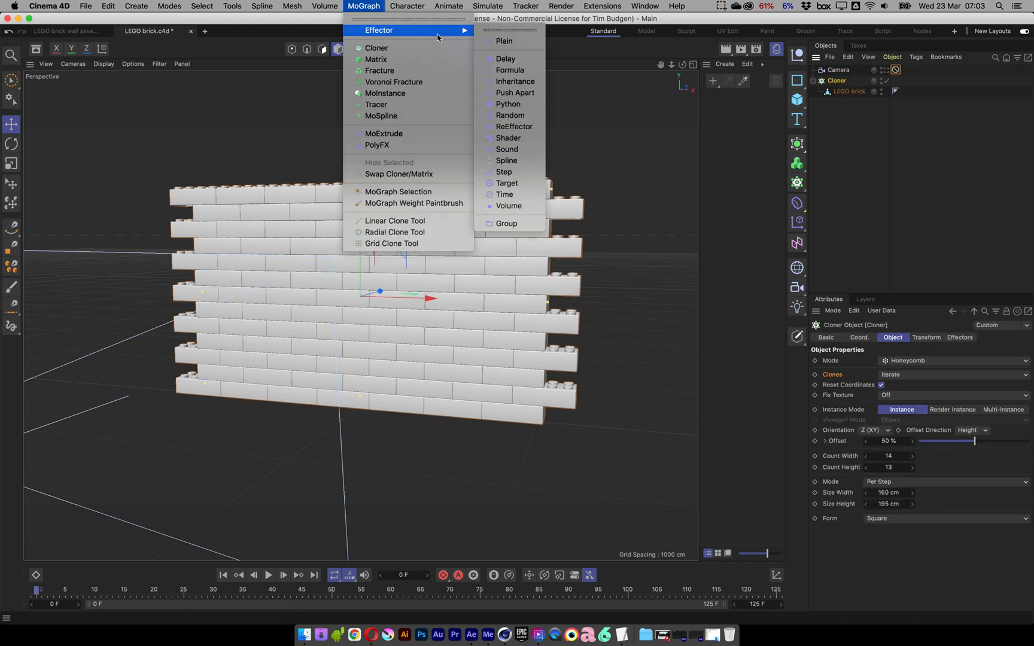
pyautogui.click(503, 42)
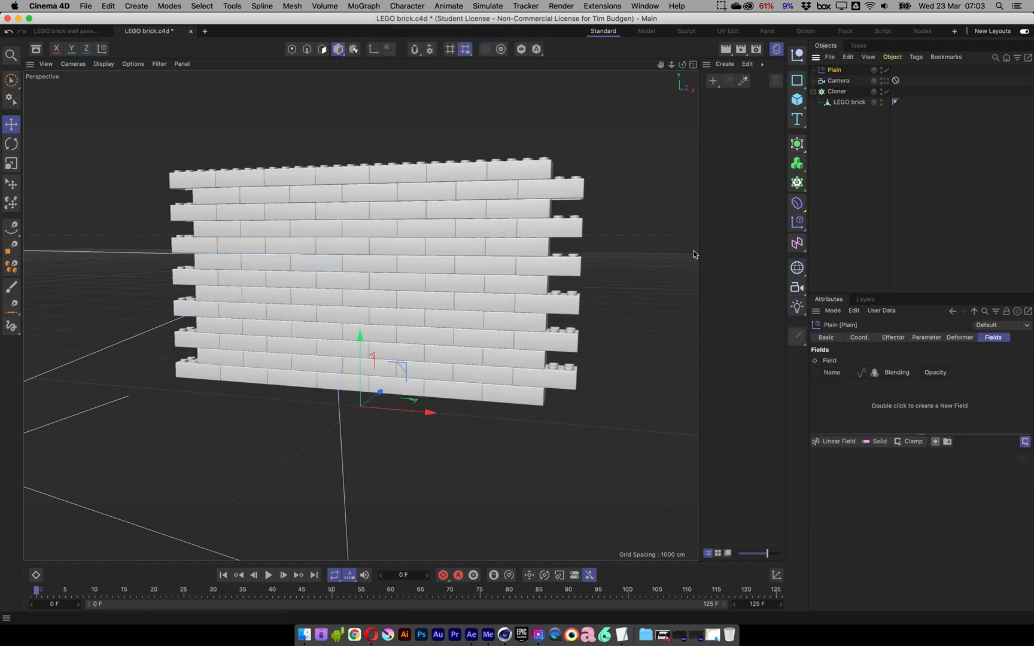
pyautogui.click(928, 338)
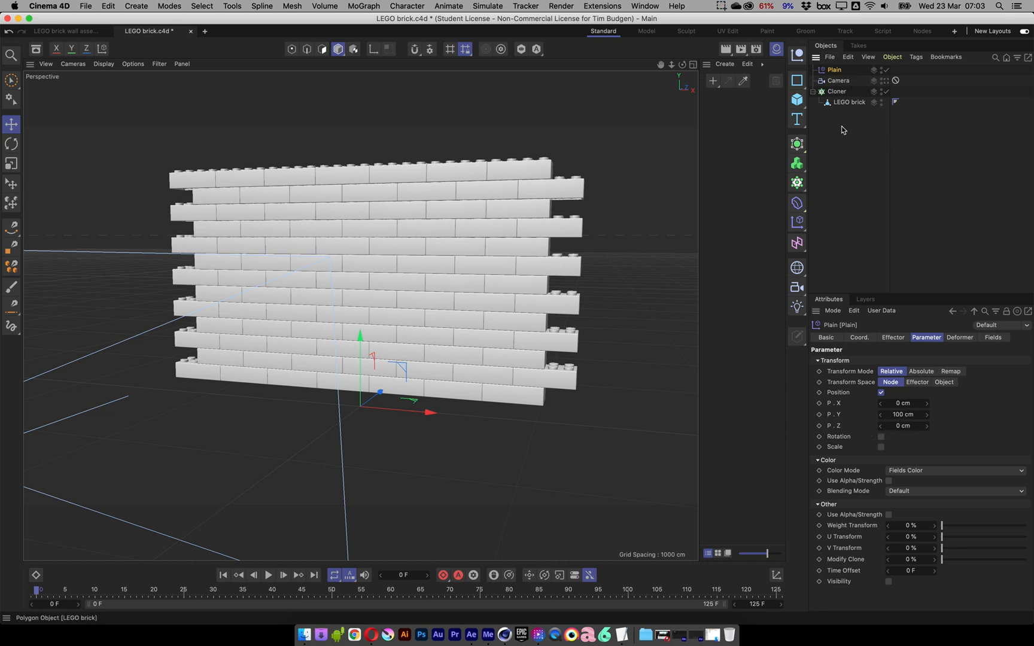
# Remove the Plain effector from the Cloner's effector list and assign it again
pyautogui.click(838, 92)
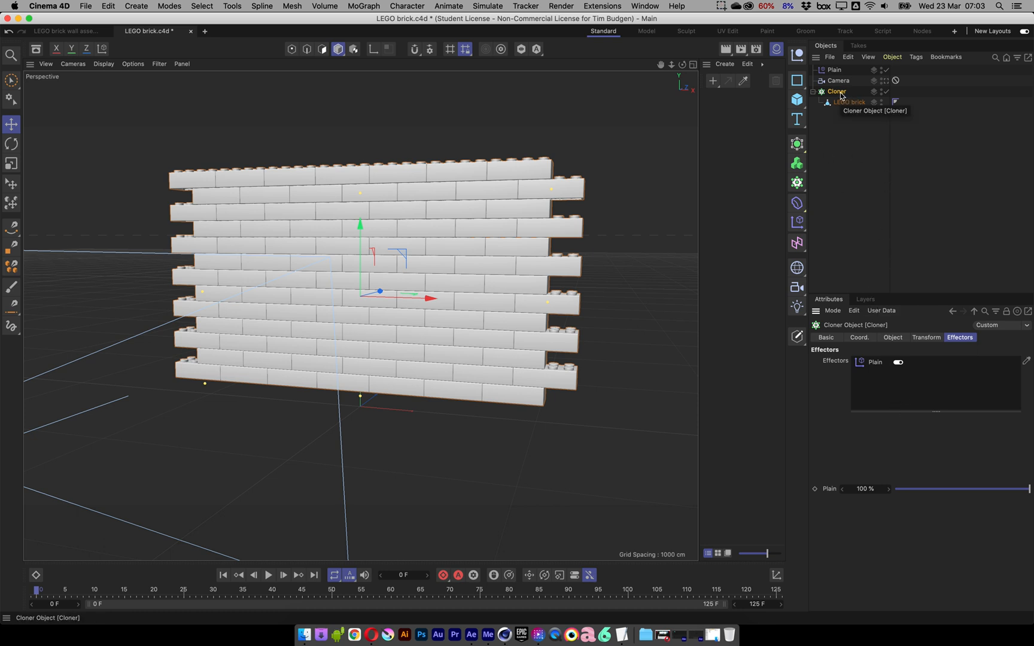
pyautogui.click(872, 363)
pyautogui.press('Delete')
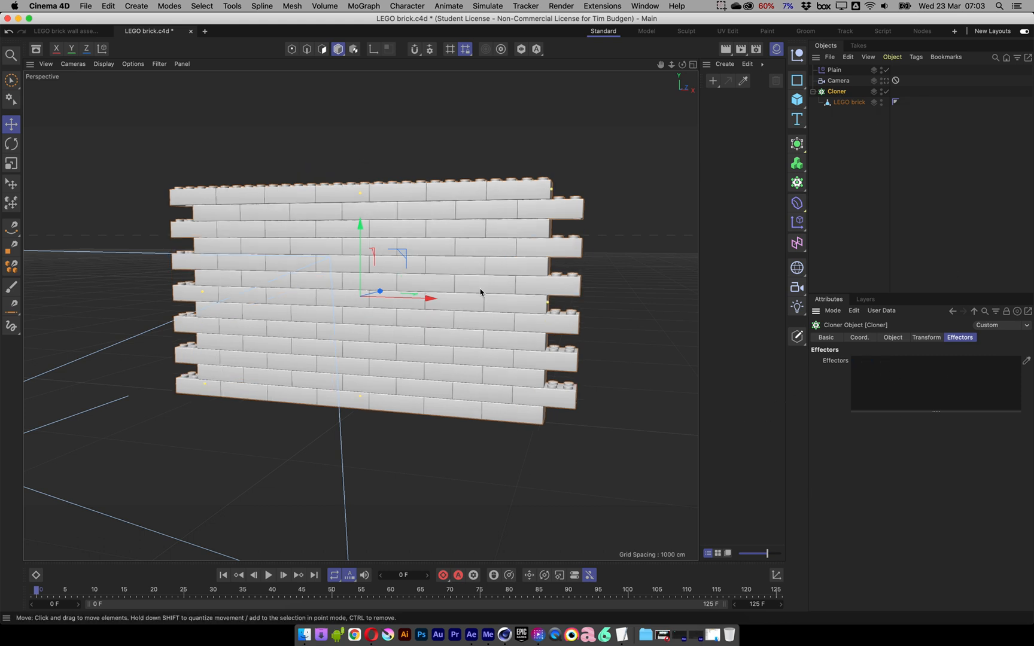
pyautogui.moveTo(835, 70); pyautogui.dragTo(898, 386)
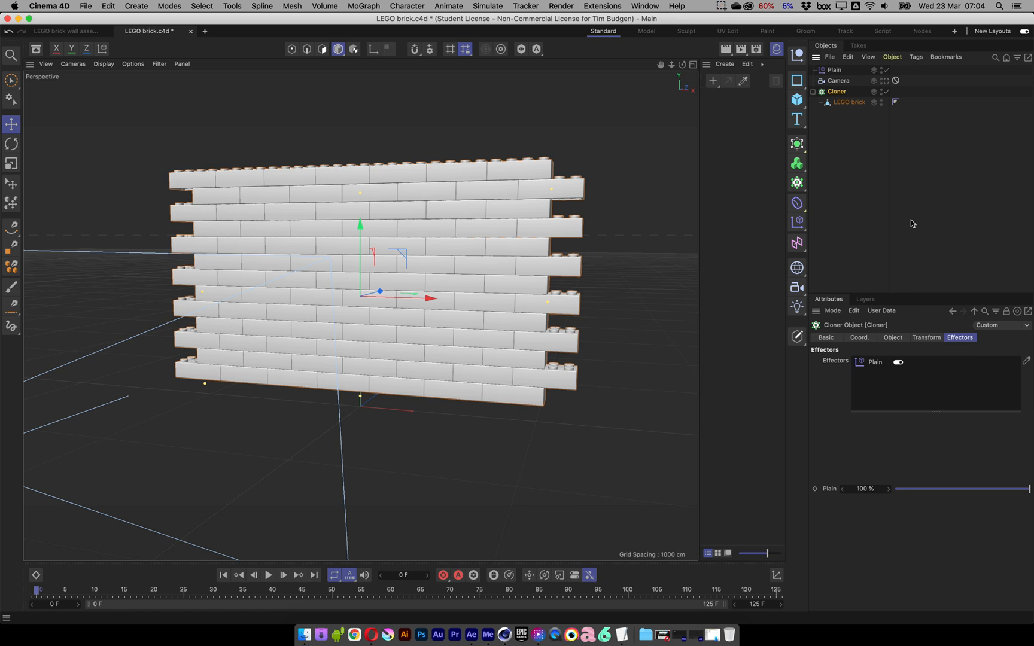
# Set the Plain effector's Y position offset to 2500 cm while looking through the camera, so the wall leaves the frame
pyautogui.click(837, 70)
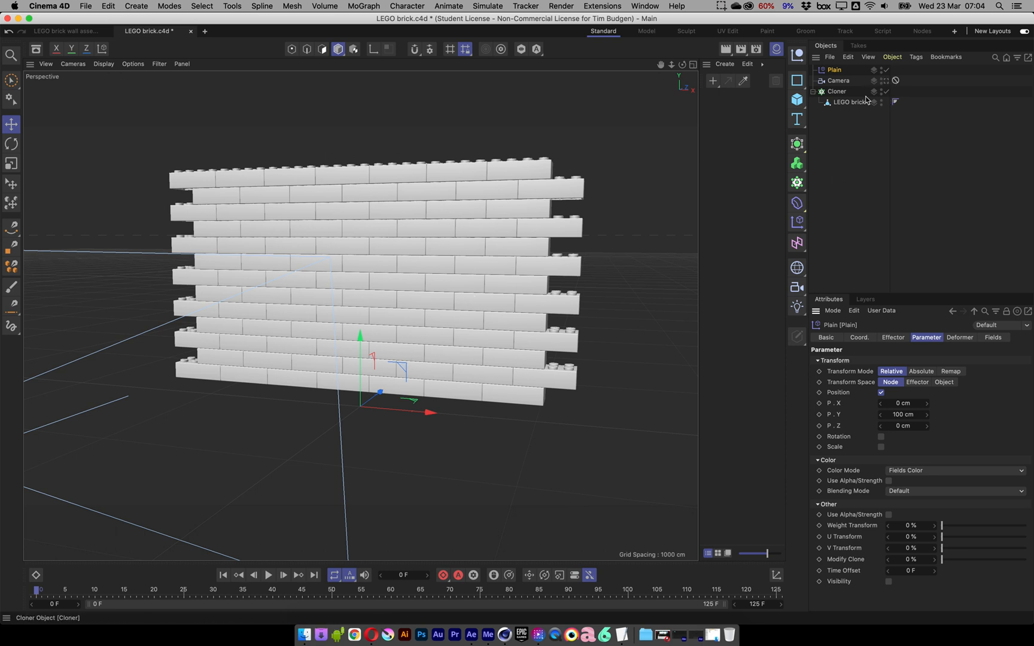
pyautogui.click(889, 80)
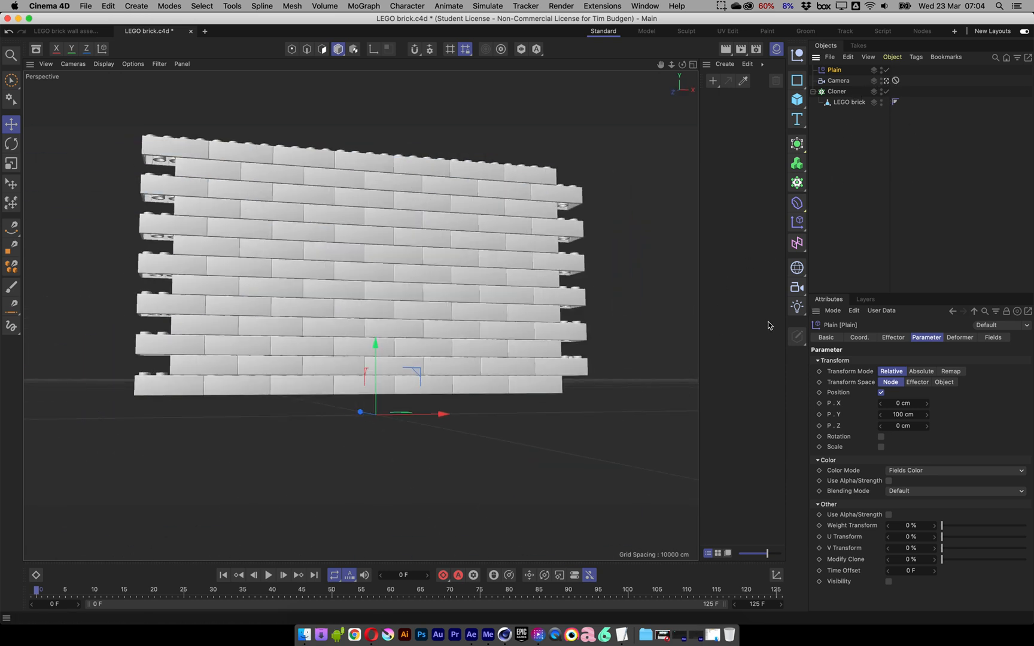
pyautogui.moveTo(914, 415); pyautogui.dragTo(1017, 412)
pyautogui.moveTo(881, 414); pyautogui.dragTo(936, 441)
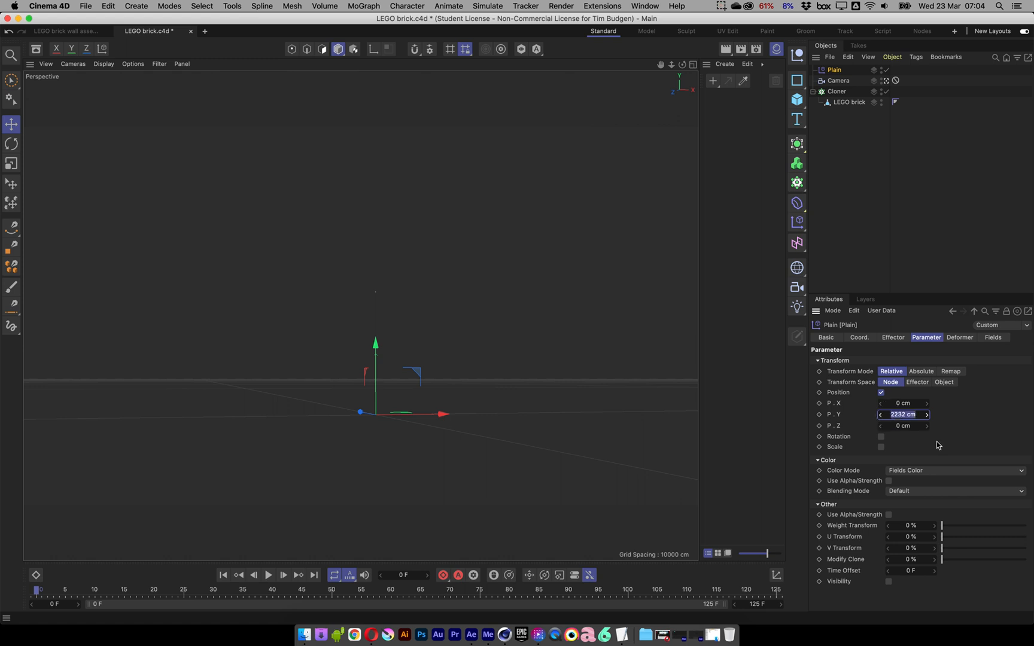
pyautogui.write('2500')
# Leave the camera view and add a Linear Field to the Plain effector
pyautogui.click(885, 80)
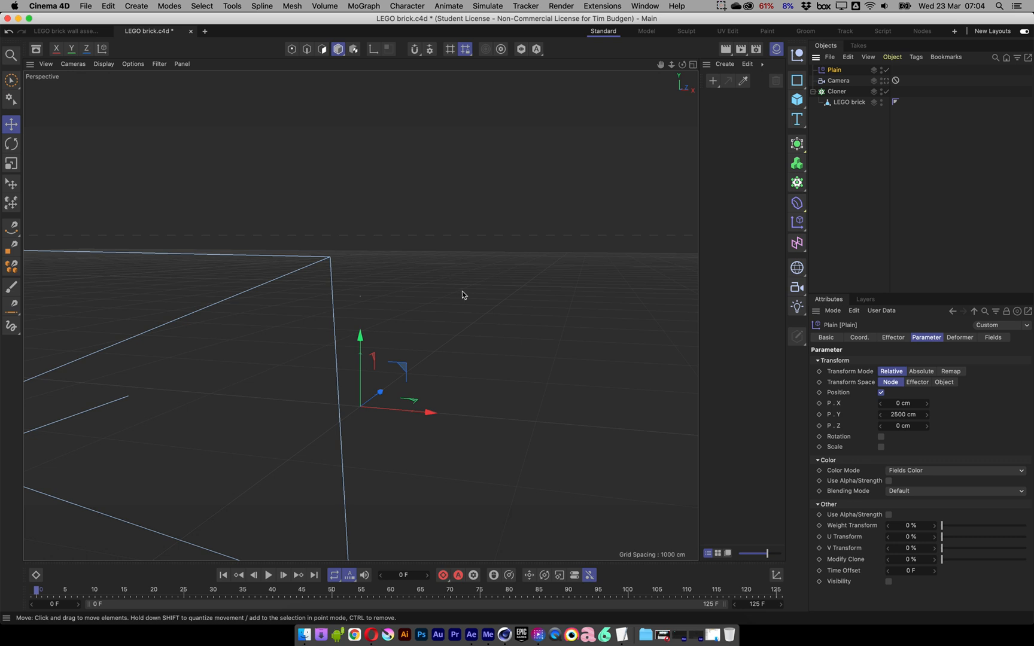
pyautogui.scroll(-10, 489, 251)
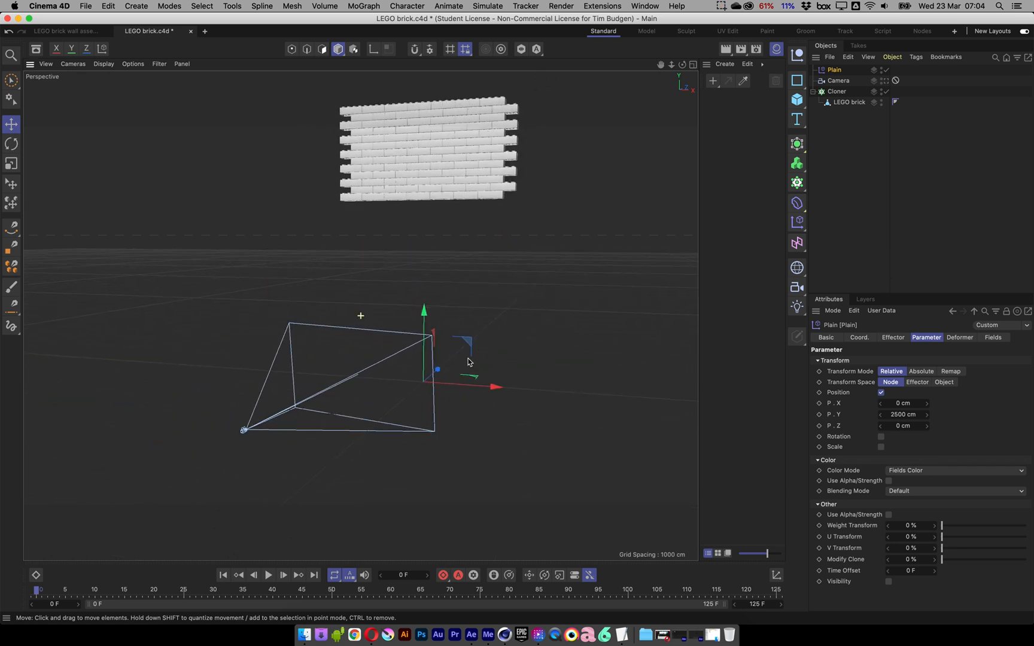
pyautogui.keyDown('alt'); pyautogui.moveTo(463, 373); pyautogui.dragTo(455, 364); pyautogui.keyUp('alt')
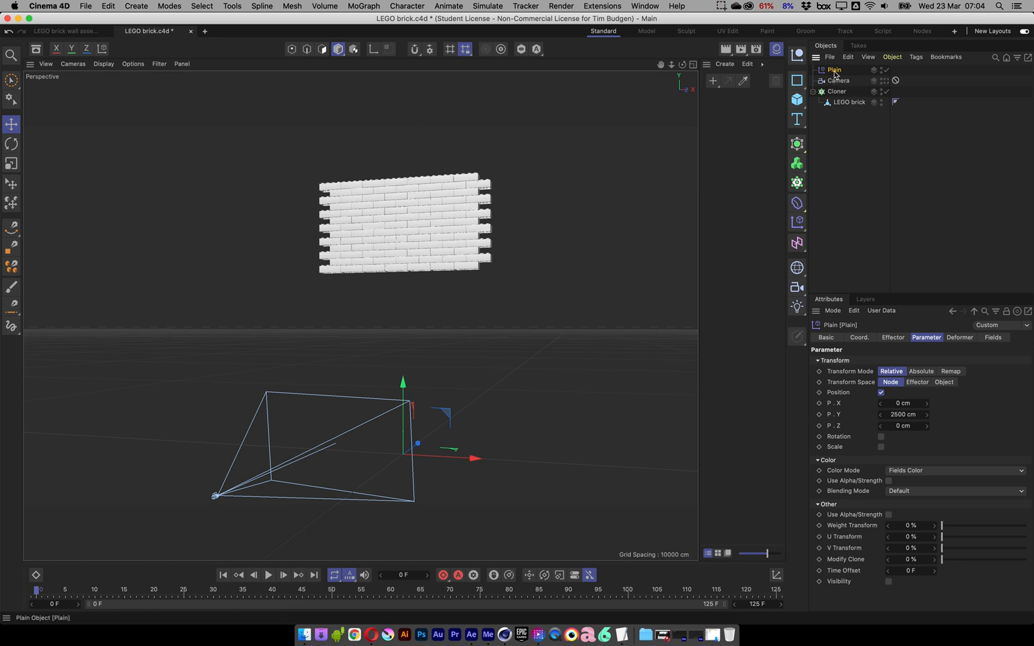
pyautogui.click(997, 338)
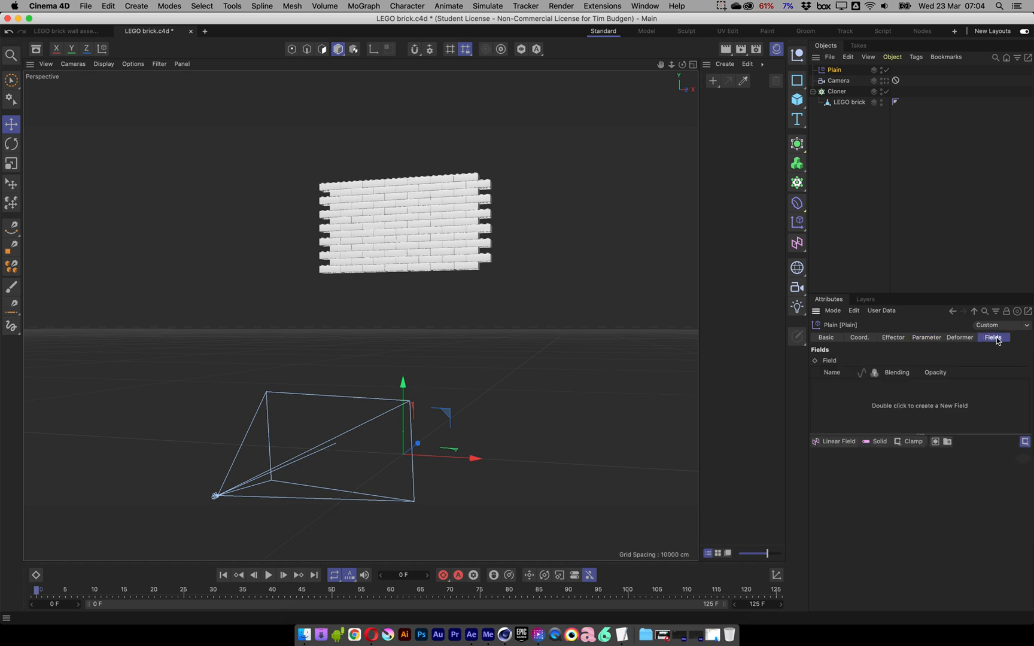
pyautogui.click(839, 441)
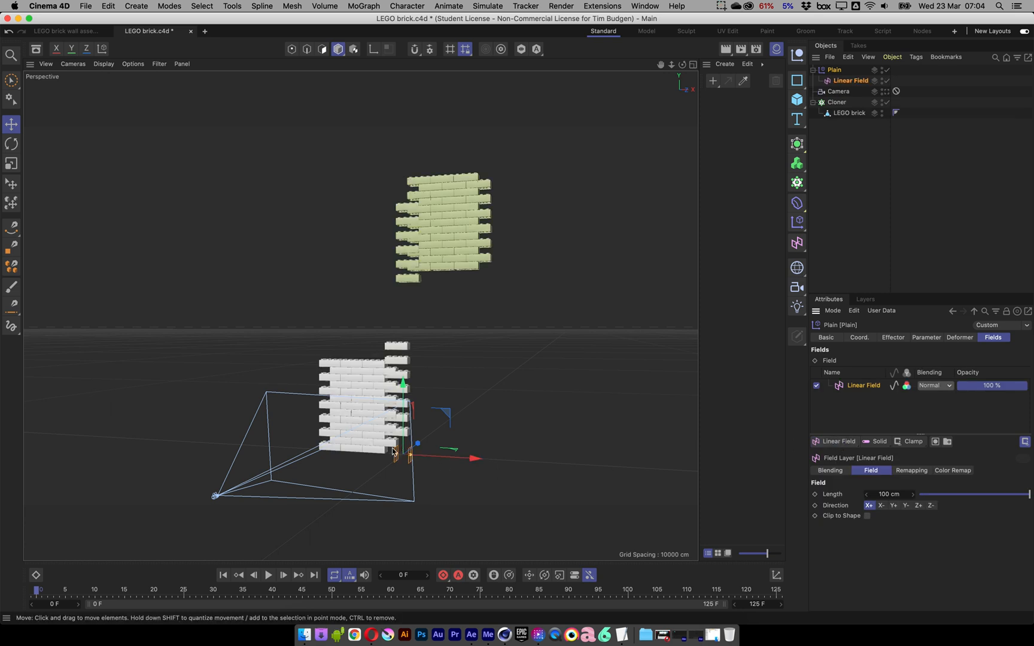
# Move the Linear Field a short way along the positive X axis
pyautogui.keyDown('alt'); pyautogui.moveTo(421, 455); pyautogui.dragTo(563, 418, button='right'); pyautogui.keyUp('alt')
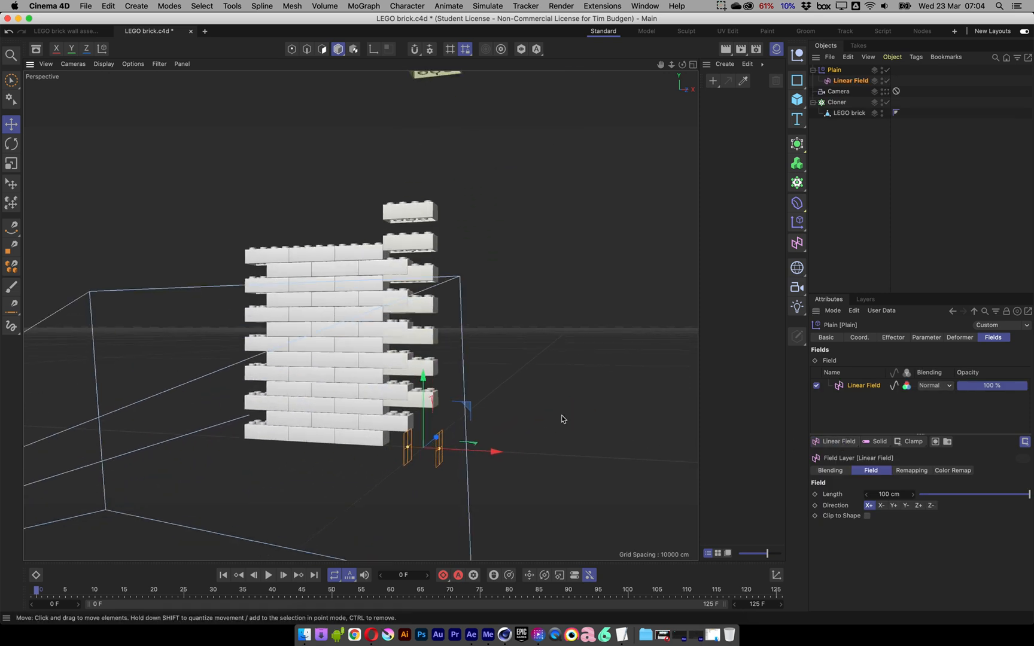
pyautogui.keyDown('alt'); pyautogui.moveTo(530, 407); pyautogui.dragTo(528, 357, button='middle'); pyautogui.keyUp('alt')
pyautogui.keyDown('alt'); pyautogui.moveTo(528, 356); pyautogui.dragTo(515, 360, button='right'); pyautogui.keyUp('alt')
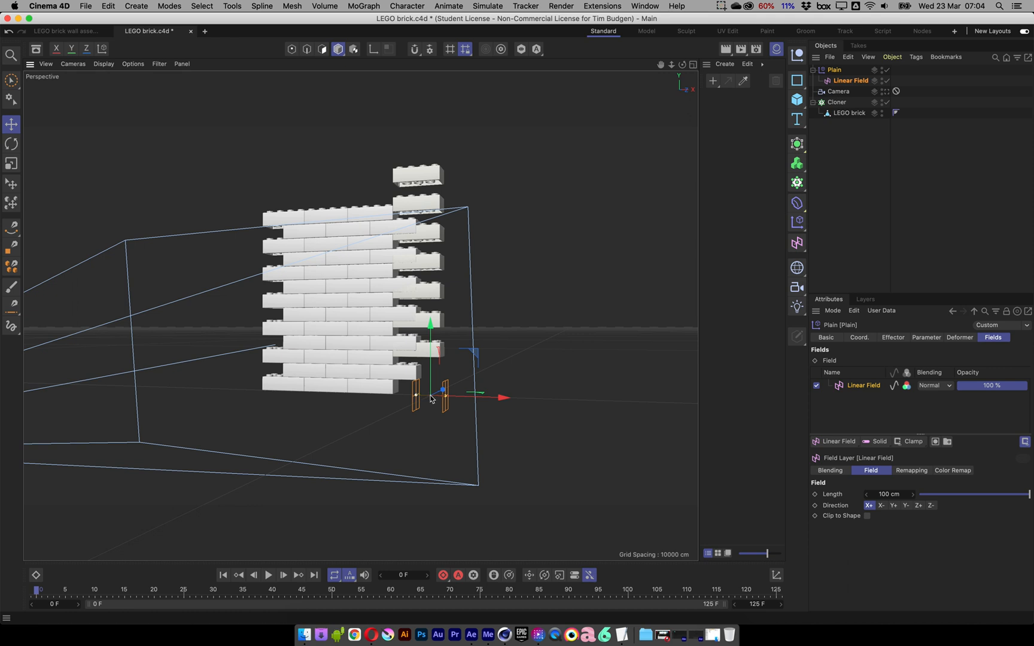
pyautogui.moveTo(503, 400)
pyautogui.mouseDown()
pyautogui.moveTo(330, 397)
pyautogui.moveTo(696, 414)
pyautogui.moveTo(392, 397)
pyautogui.moveTo(550, 410)
pyautogui.moveTo(657, 404)
pyautogui.moveTo(416, 403)
pyautogui.moveTo(434, 394)
pyautogui.moveTo(649, 422)
pyautogui.moveTo(695, 413)
pyautogui.moveTo(333, 418)
pyautogui.moveTo(544, 422)
pyautogui.moveTo(499, 422)
pyautogui.moveTo(529, 418)
pyautogui.moveTo(518, 413)
pyautogui.mouseUp()
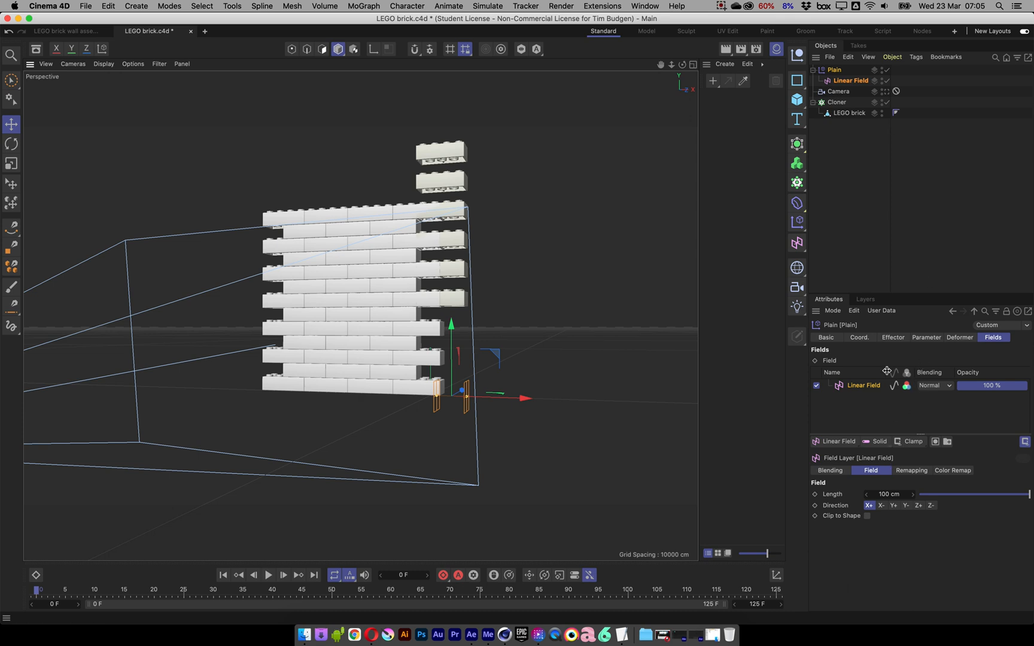
# Set the Linear Field's direction to Y+ and raise the field slightly along the Y axis
pyautogui.click(850, 80)
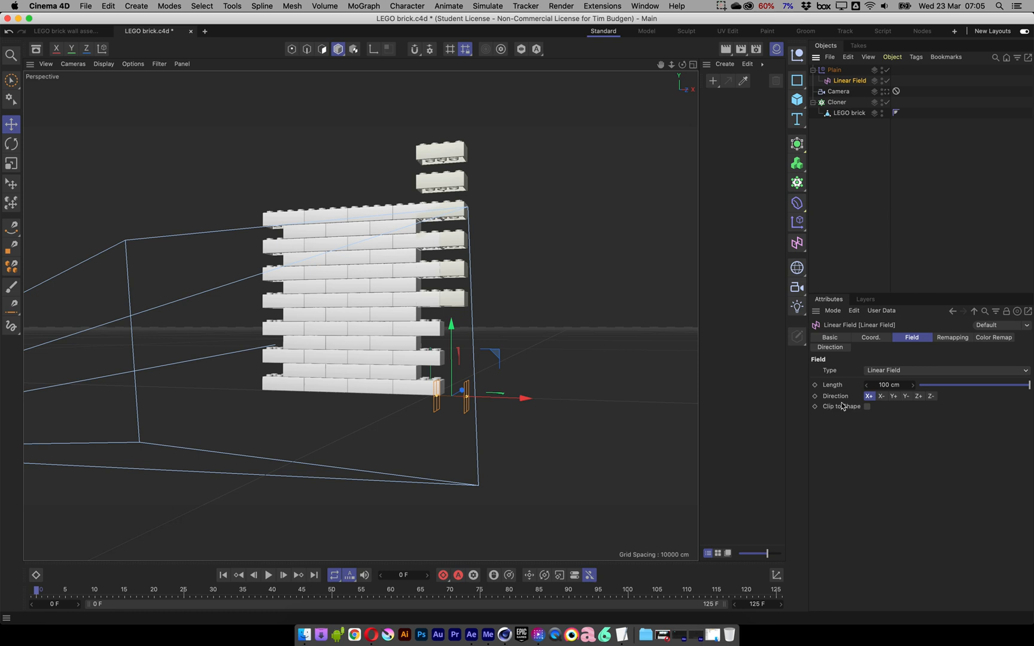
pyautogui.click(894, 396)
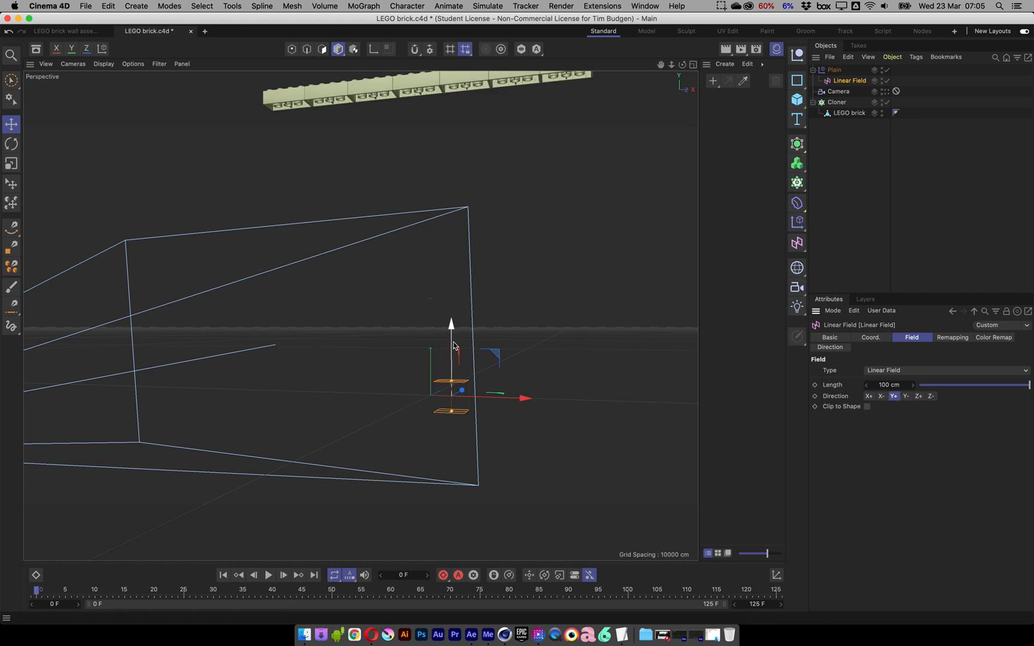
pyautogui.moveTo(451, 324); pyautogui.dragTo(522, 293)
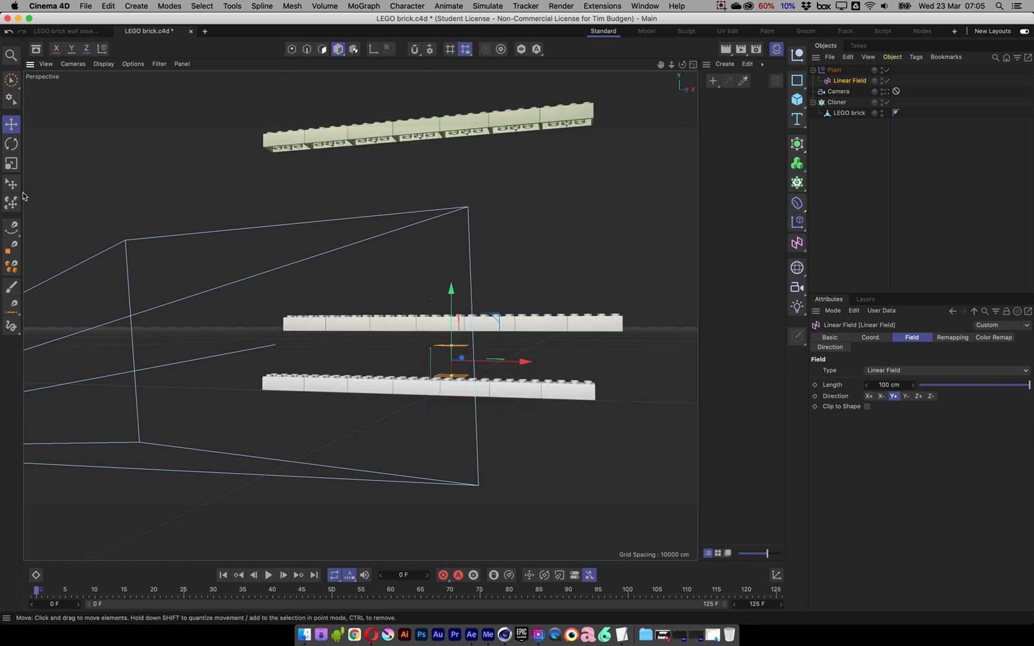
# Rotate the Linear Field about its Z axis to tilt it relative to the brick rows
pyautogui.click(11, 144)
pyautogui.keyDown('alt'); pyautogui.moveTo(465, 409); pyautogui.dragTo(418, 425); pyautogui.keyUp('alt')
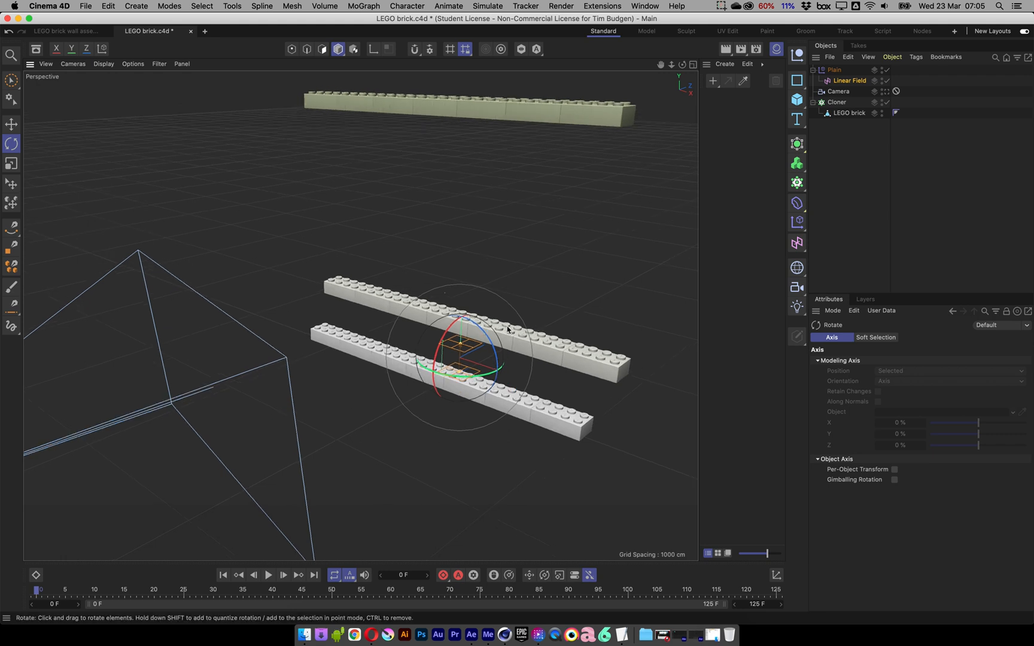
pyautogui.moveTo(484, 332); pyautogui.dragTo(493, 346)
# Move the tilted Linear Field up and down along its own Y axis so the bricks land row by row diagonally
pyautogui.click(18, 126)
pyautogui.moveTo(486, 324)
pyautogui.mouseDown()
pyautogui.moveTo(406, 376)
pyautogui.moveTo(450, 363)
pyautogui.moveTo(479, 337)
pyautogui.mouseUp()
pyautogui.moveTo(488, 327)
pyautogui.mouseDown()
pyautogui.moveTo(488, 301)
pyautogui.moveTo(535, 287)
pyautogui.moveTo(655, 203)
pyautogui.moveTo(674, 231)
pyautogui.mouseUp()
pyautogui.moveTo(544, 154)
pyautogui.mouseDown()
pyautogui.moveTo(571, 126)
pyautogui.moveTo(588, 318)
pyautogui.moveTo(542, 380)
pyautogui.moveTo(449, 402)
pyautogui.moveTo(472, 392)
pyautogui.mouseUp()
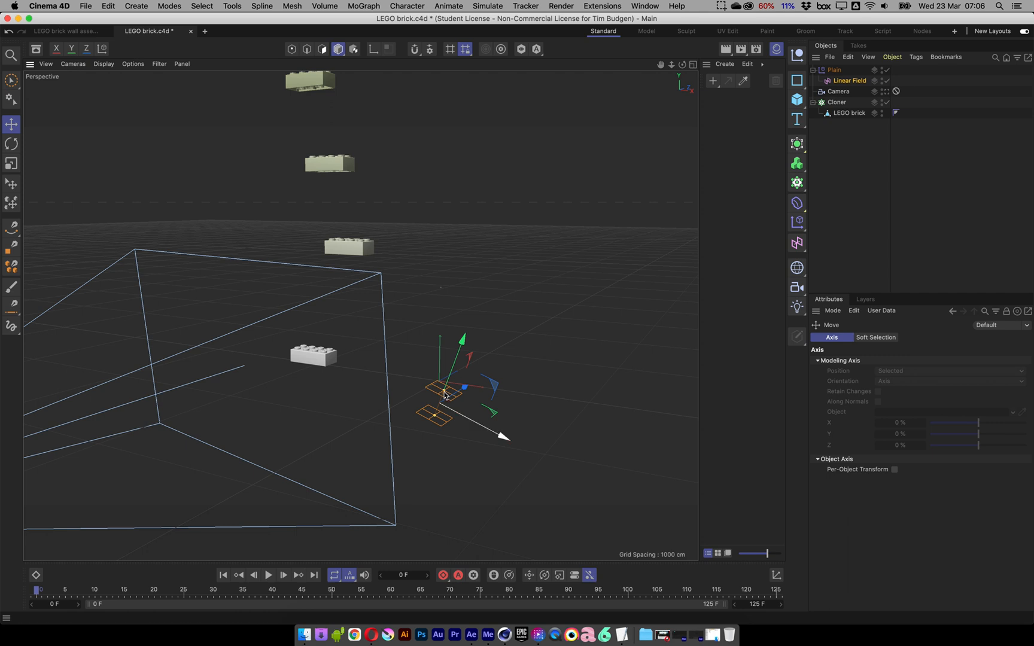
pyautogui.moveTo(463, 347)
pyautogui.mouseDown()
pyautogui.moveTo(547, 248)
pyautogui.moveTo(683, 157)
pyautogui.moveTo(479, 347)
pyautogui.moveTo(506, 312)
pyautogui.moveTo(474, 302)
pyautogui.moveTo(549, 268)
pyautogui.moveTo(598, 205)
pyautogui.moveTo(658, 171)
pyautogui.moveTo(480, 353)
pyautogui.moveTo(486, 333)
pyautogui.mouseUp()
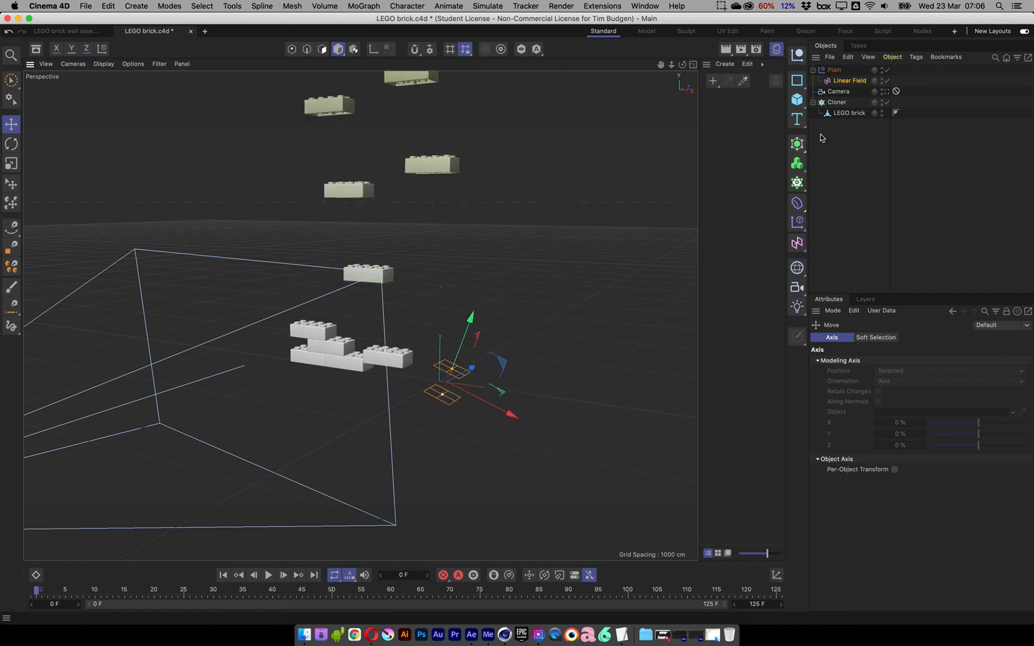
# Lower the Linear Field below the wall's base with the Plain effector temporarily disabled
pyautogui.click(888, 70)
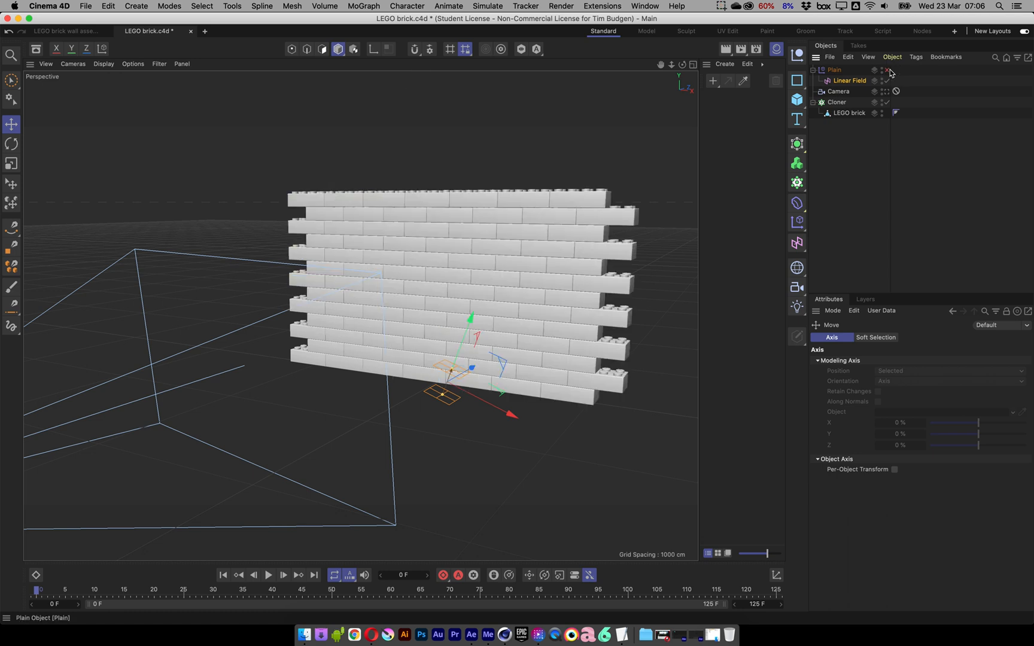
pyautogui.moveTo(471, 322); pyautogui.dragTo(449, 419)
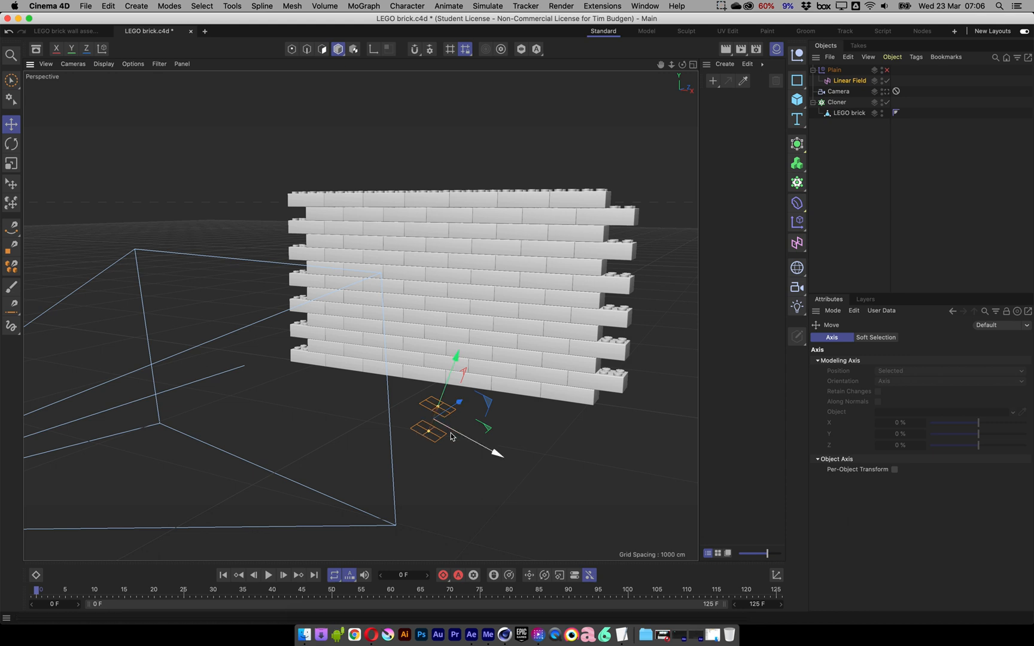
pyautogui.click(887, 70)
# Sweep the Linear Field up and back down its tilted Y axis, lengthening its falloff slightly
pyautogui.moveTo(457, 355); pyautogui.dragTo(478, 312)
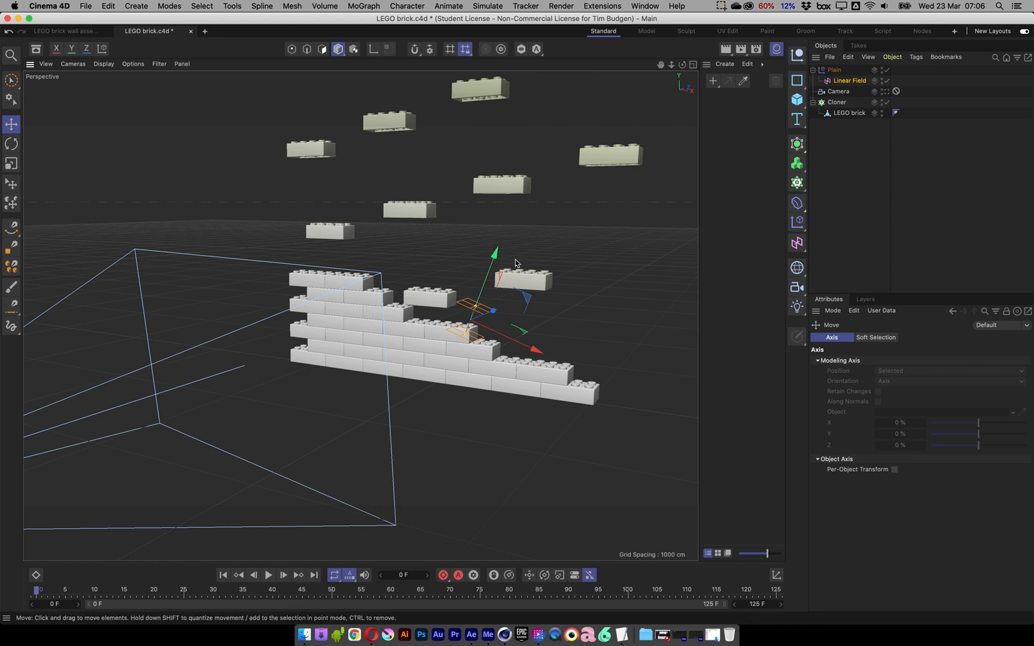
pyautogui.moveTo(477, 309)
pyautogui.mouseDown()
pyautogui.moveTo(497, 257)
pyautogui.moveTo(478, 302)
pyautogui.mouseUp()
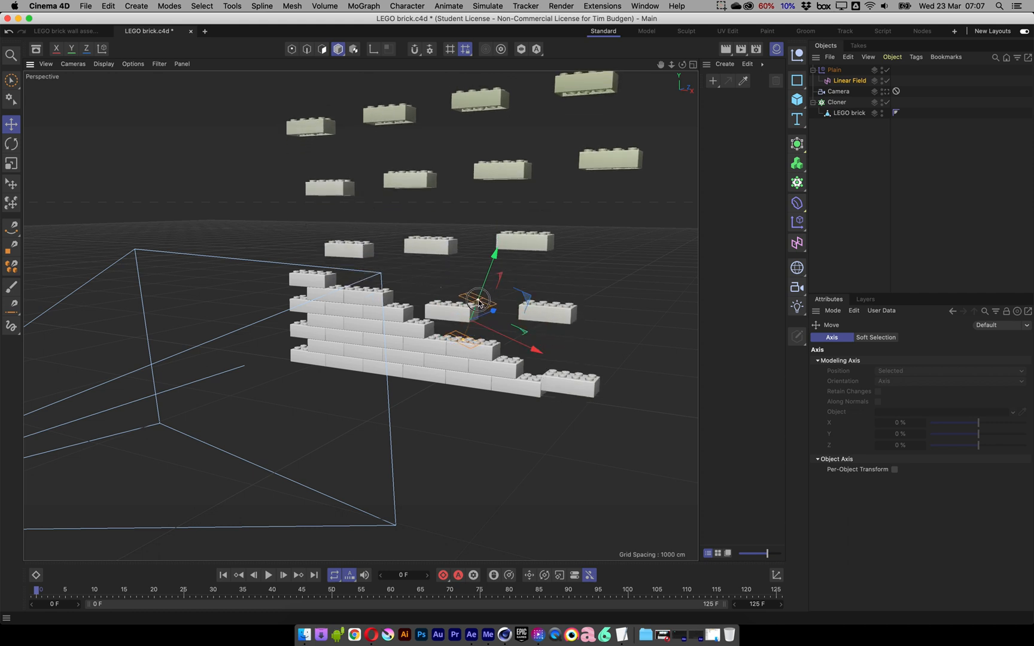
pyautogui.moveTo(490, 260); pyautogui.dragTo(459, 301)
pyautogui.keyDown('alt'); pyautogui.moveTo(534, 301); pyautogui.dragTo(462, 333, button='right'); pyautogui.keyUp('alt')
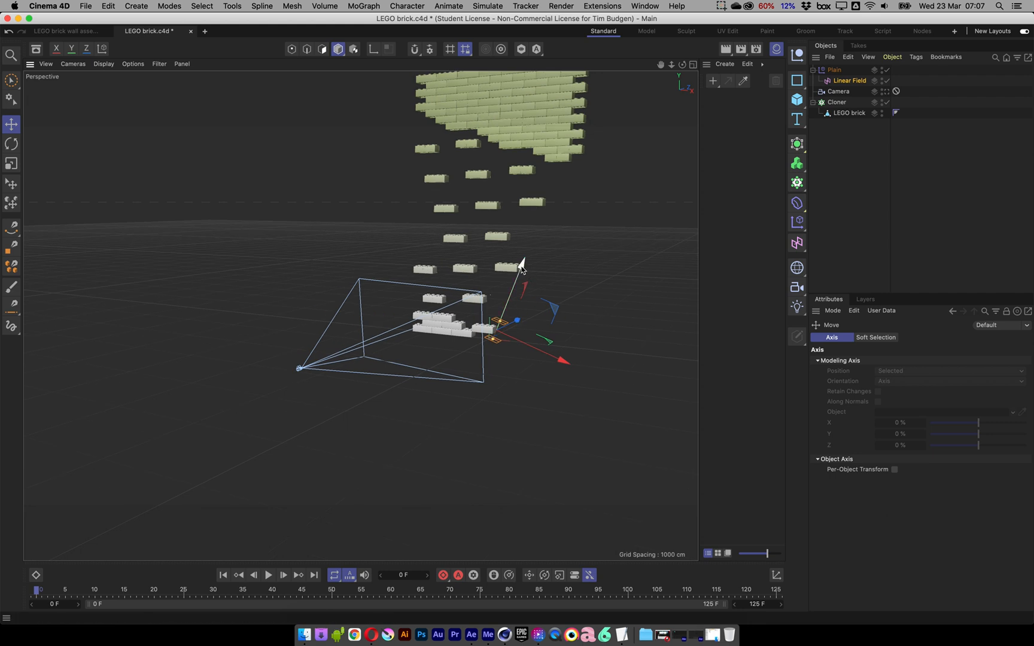
# Keyframe the Linear Field below the wall's base at frame 0 and above the wall's top at frame 75 along its tilted Y axis
pyautogui.moveTo(523, 265); pyautogui.dragTo(503, 311)
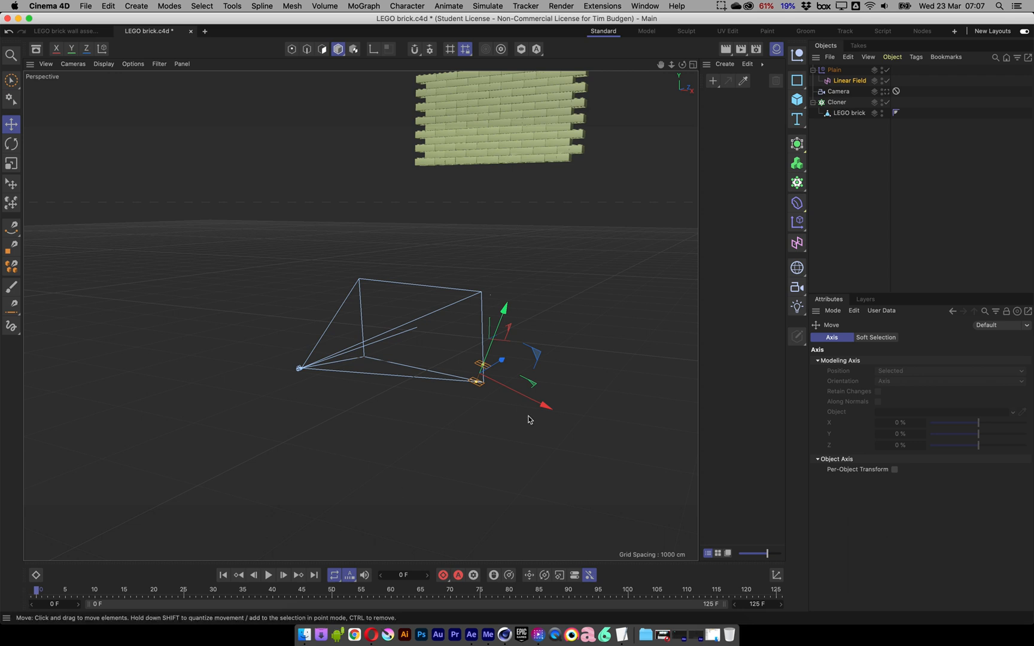
pyautogui.moveTo(504, 308); pyautogui.dragTo(509, 301)
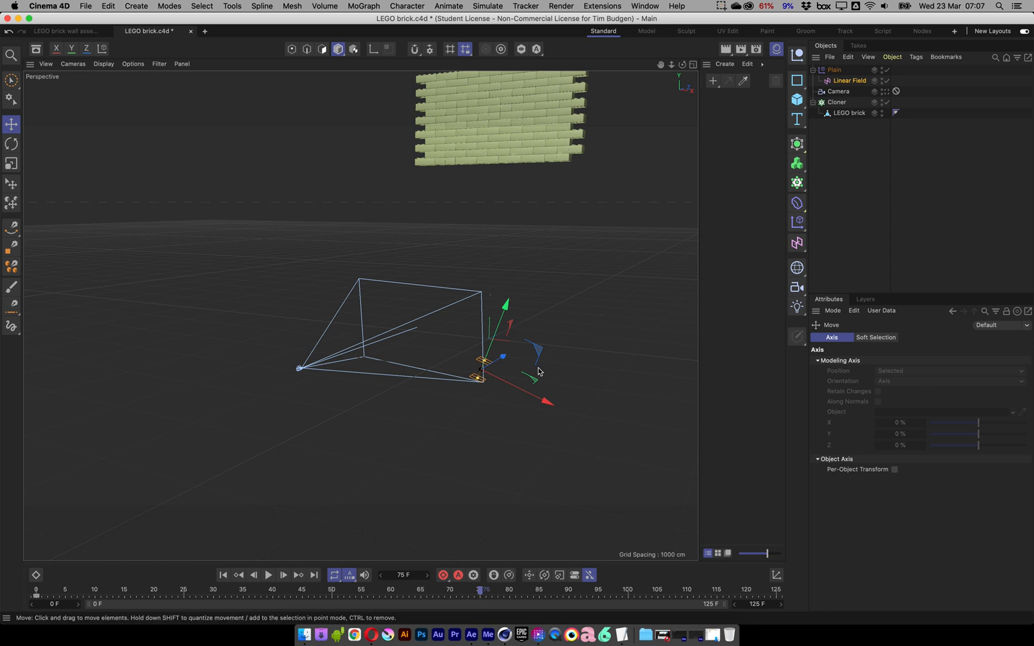
pyautogui.moveTo(506, 308); pyautogui.dragTo(605, 211)
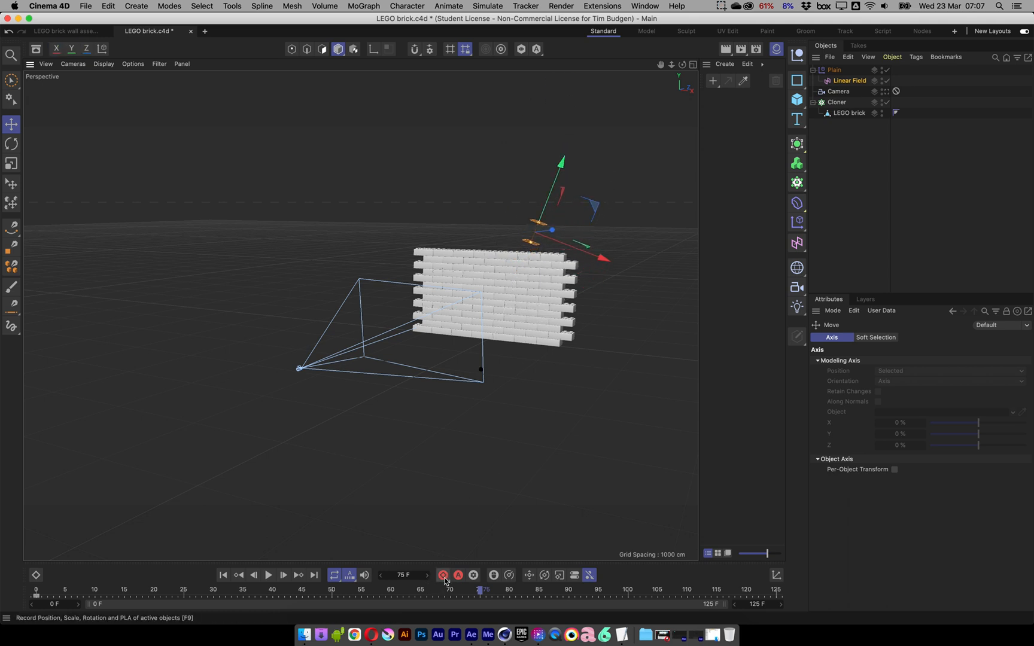
# Play and scrub the brick assembly animation in the perspective view and through the scene camera
pyautogui.click(56, 592)
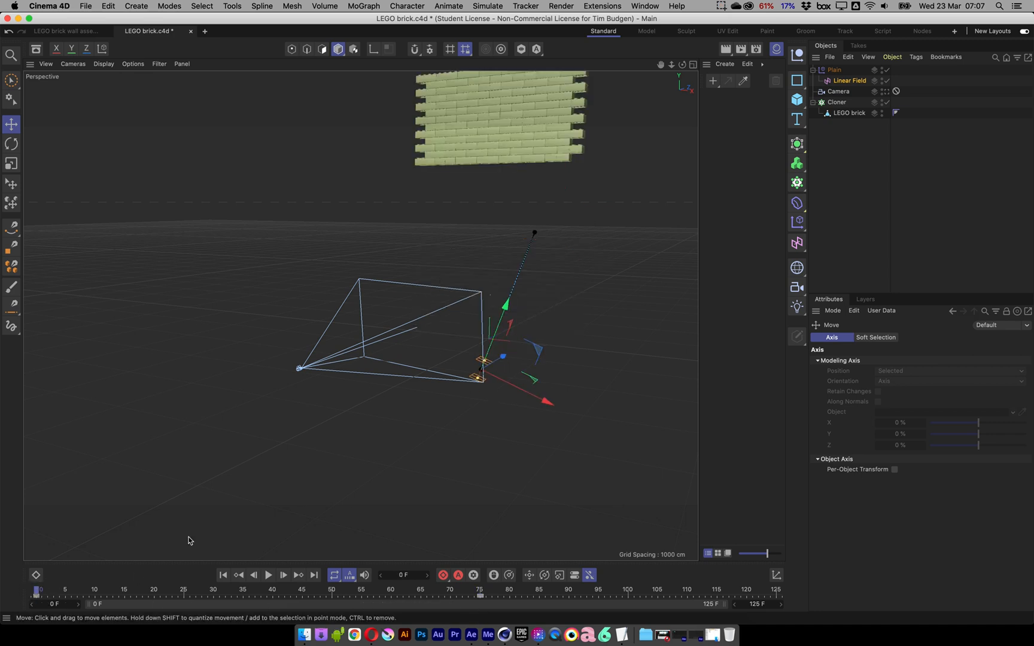
pyautogui.moveTo(44, 595); pyautogui.dragTo(237, 595)
pyautogui.click(226, 576)
pyautogui.click(271, 575)
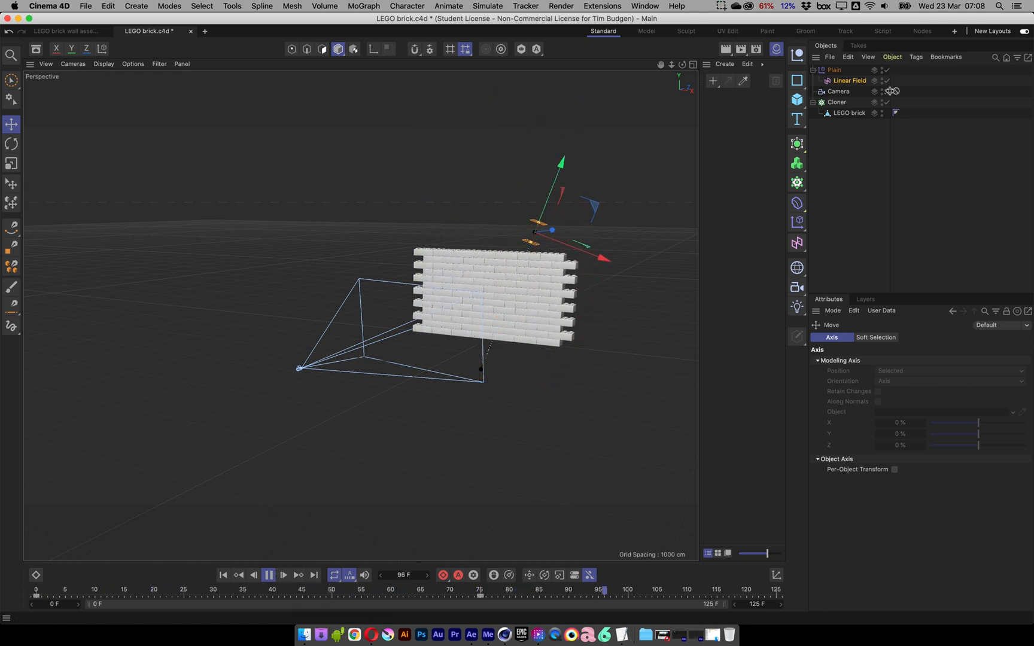
pyautogui.click(887, 92)
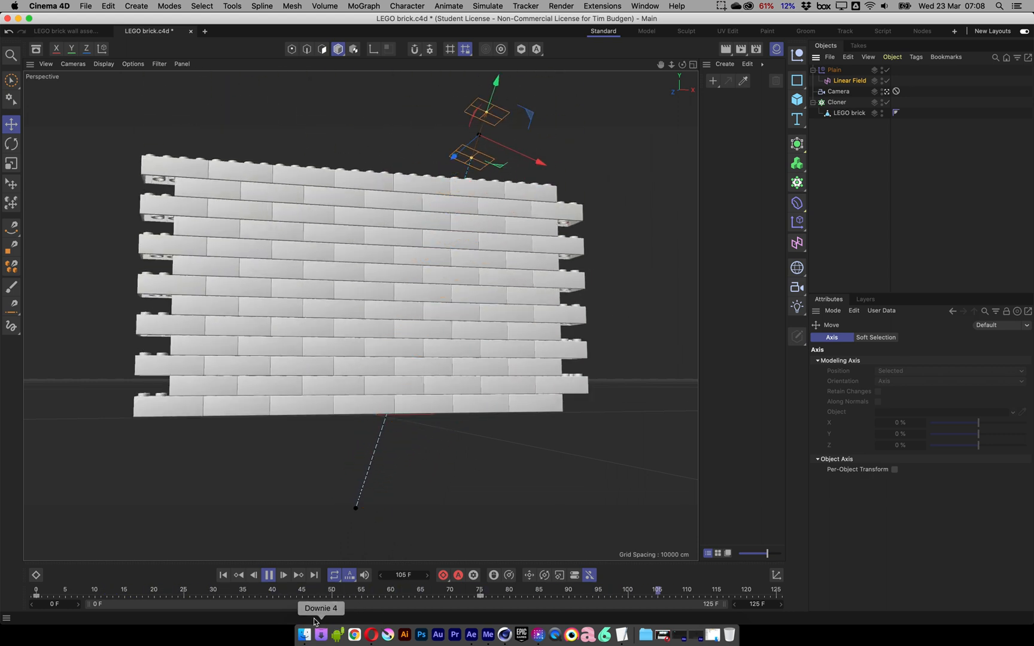
pyautogui.click(269, 576)
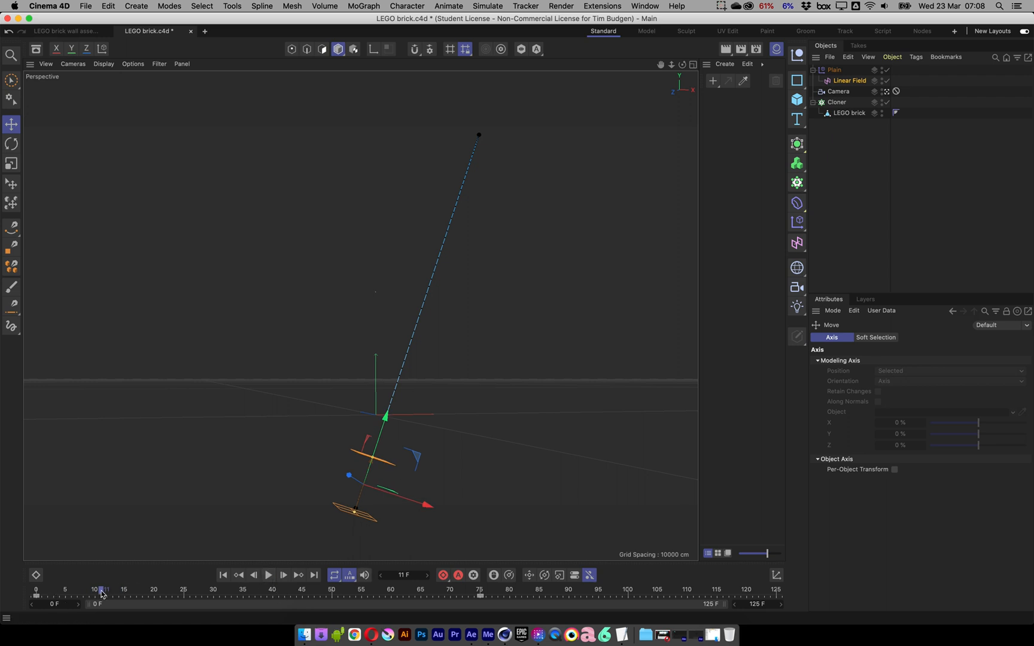
pyautogui.moveTo(109, 593); pyautogui.dragTo(261, 608)
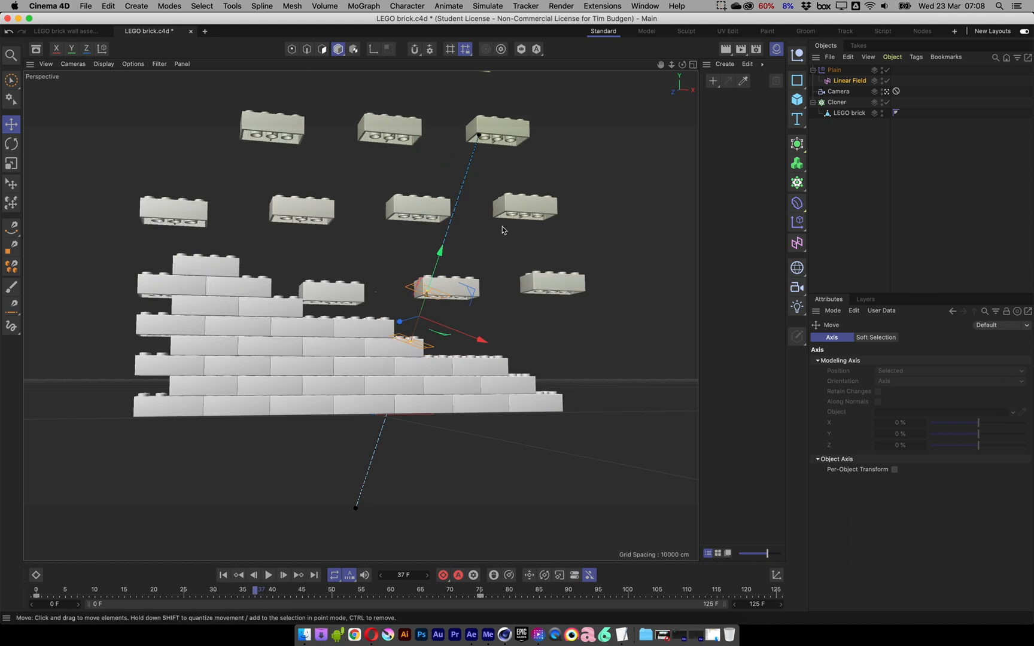
# Leave the camera view and add a Random effector to the Cloner, checking its effect at several frames
pyautogui.click(887, 92)
pyautogui.keyDown('alt'); pyautogui.moveTo(473, 226); pyautogui.dragTo(459, 237, button='right'); pyautogui.keyUp('alt')
pyautogui.keyDown('alt'); pyautogui.moveTo(460, 237); pyautogui.dragTo(441, 269, button='middle'); pyautogui.keyUp('alt')
pyautogui.keyDown('alt'); pyautogui.moveTo(467, 281); pyautogui.dragTo(535, 283, button='right'); pyautogui.keyUp('alt')
pyautogui.keyDown('alt'); pyautogui.moveTo(535, 284); pyautogui.dragTo(491, 358, button='middle'); pyautogui.keyUp('alt')
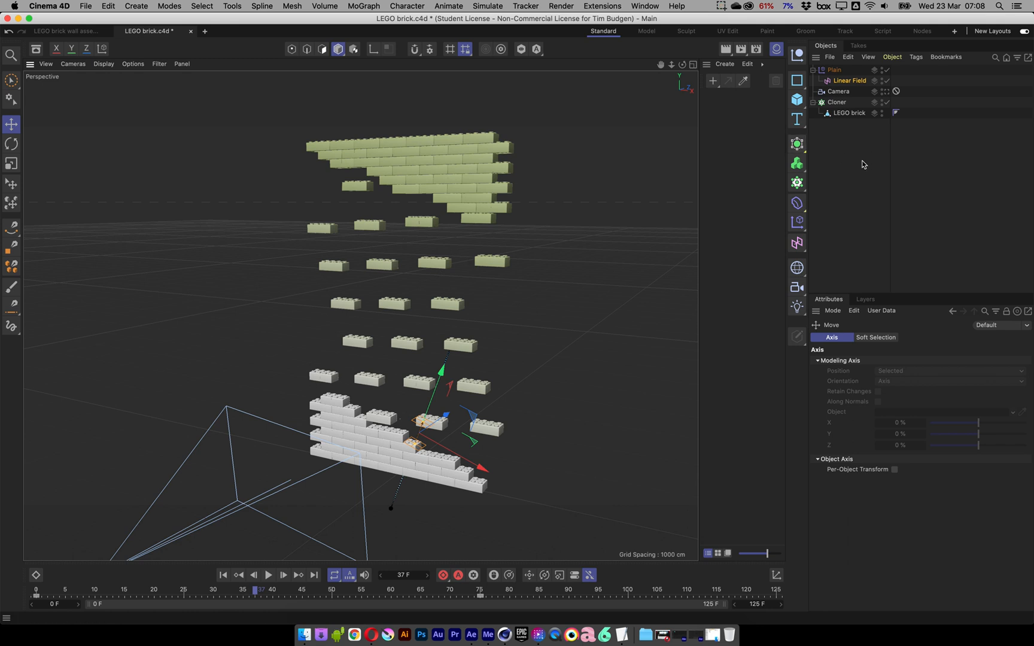
pyautogui.click(838, 104)
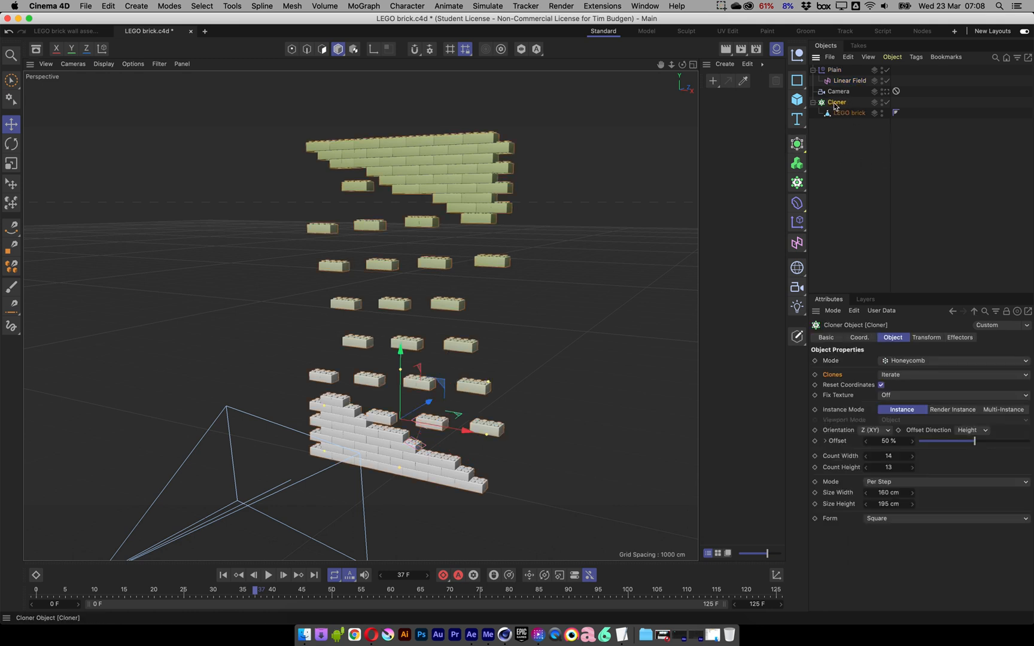
pyautogui.click(363, 5)
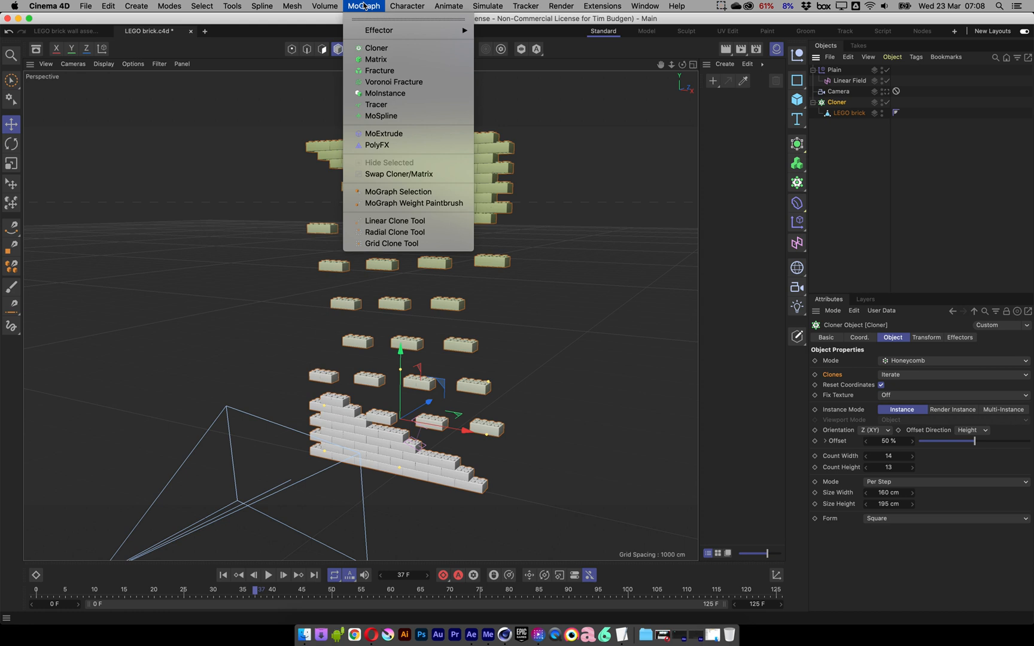
pyautogui.moveTo(371, 34)
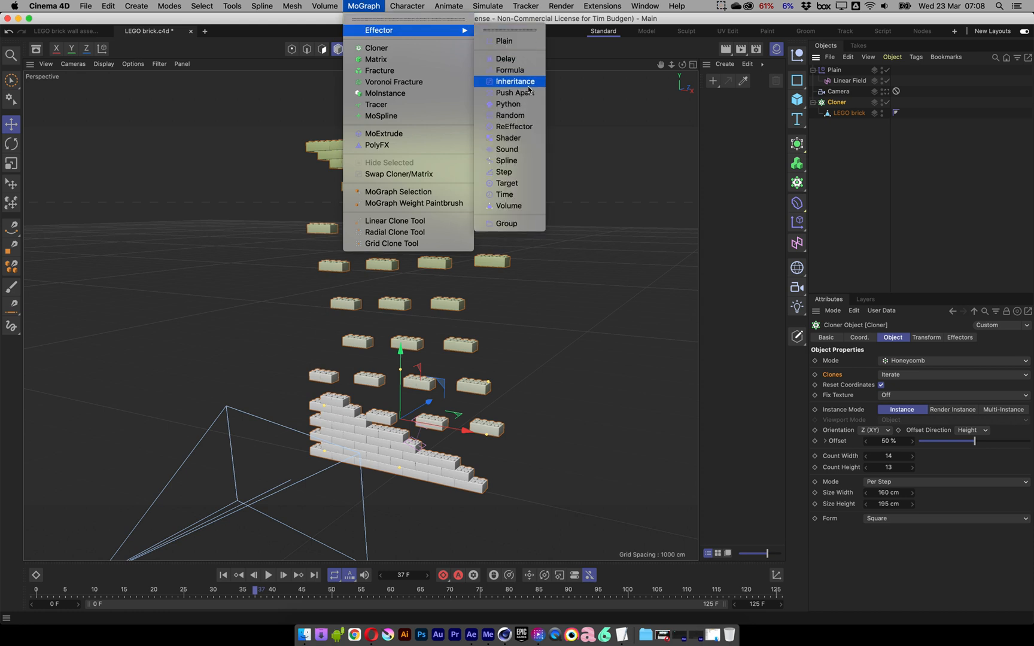
pyautogui.click(512, 116)
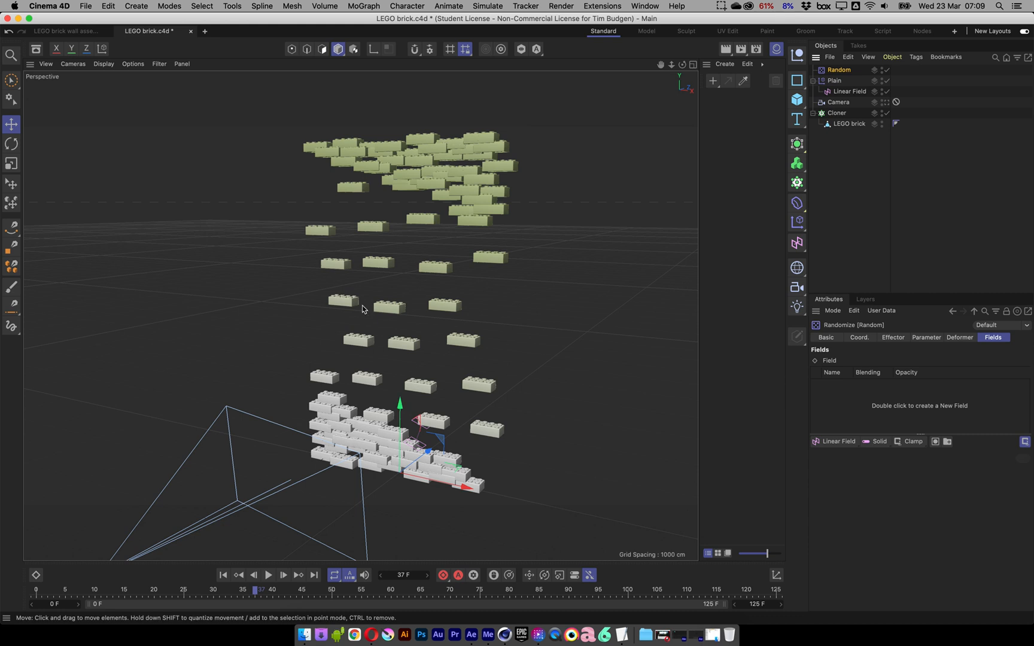
pyautogui.moveTo(255, 591); pyautogui.dragTo(450, 591)
pyautogui.moveTo(346, 591); pyautogui.dragTo(397, 593)
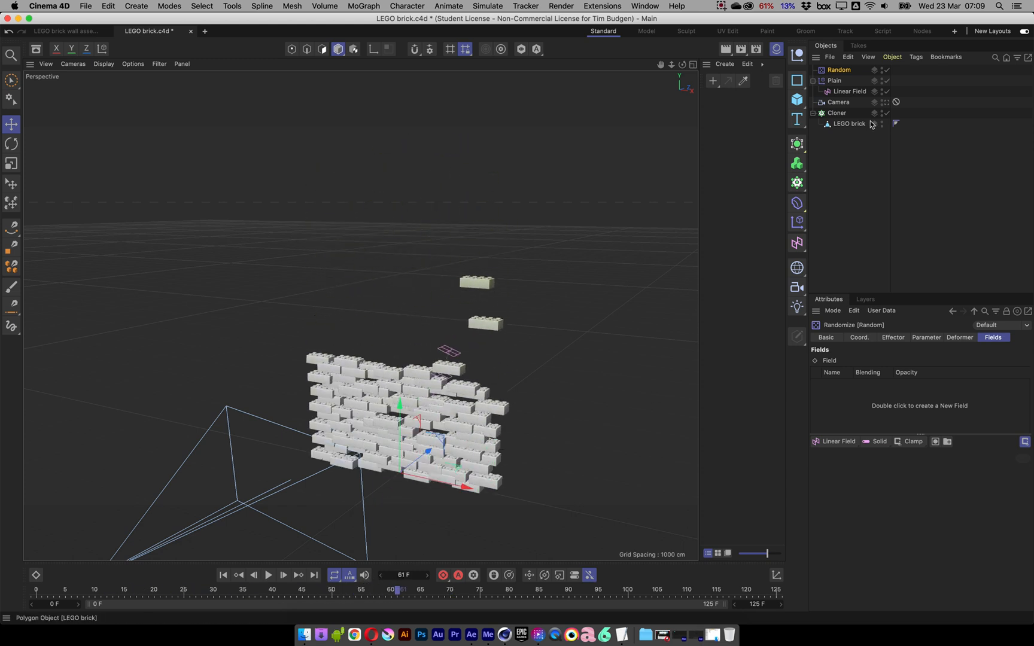
# Enable rotation on the Random effector and set its H, P and B values to 90° each
pyautogui.click(927, 338)
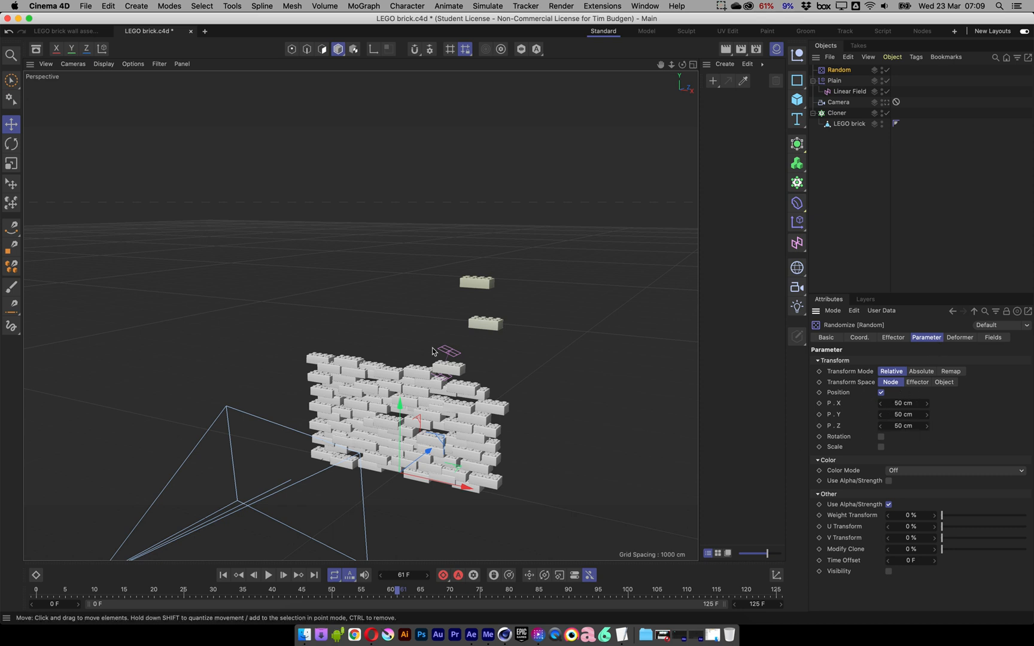
pyautogui.click(881, 438)
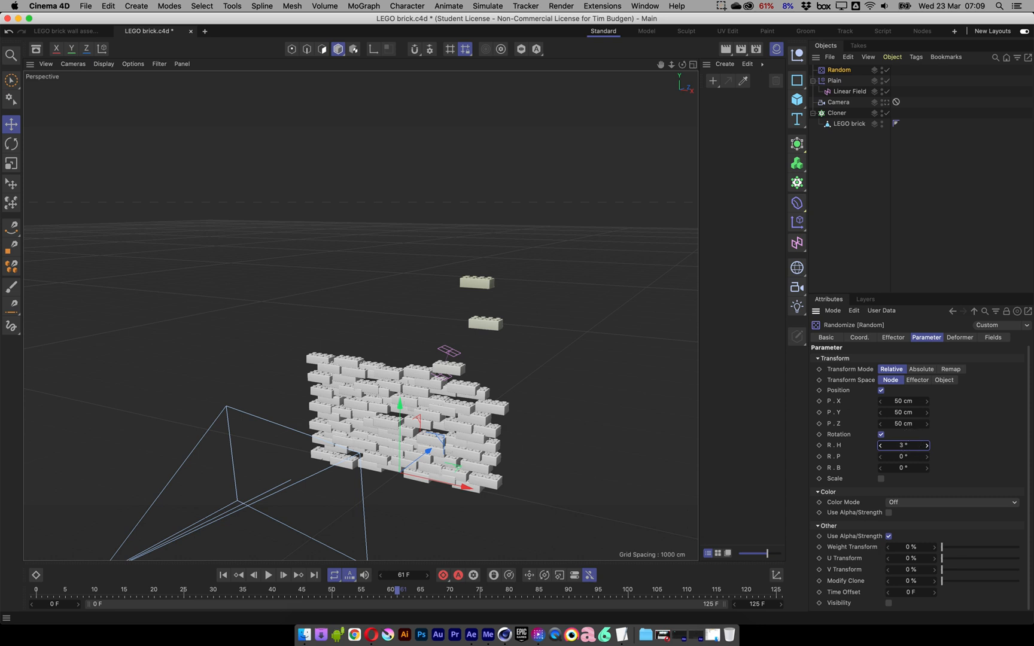
pyautogui.write('90')
pyautogui.press('Tab')
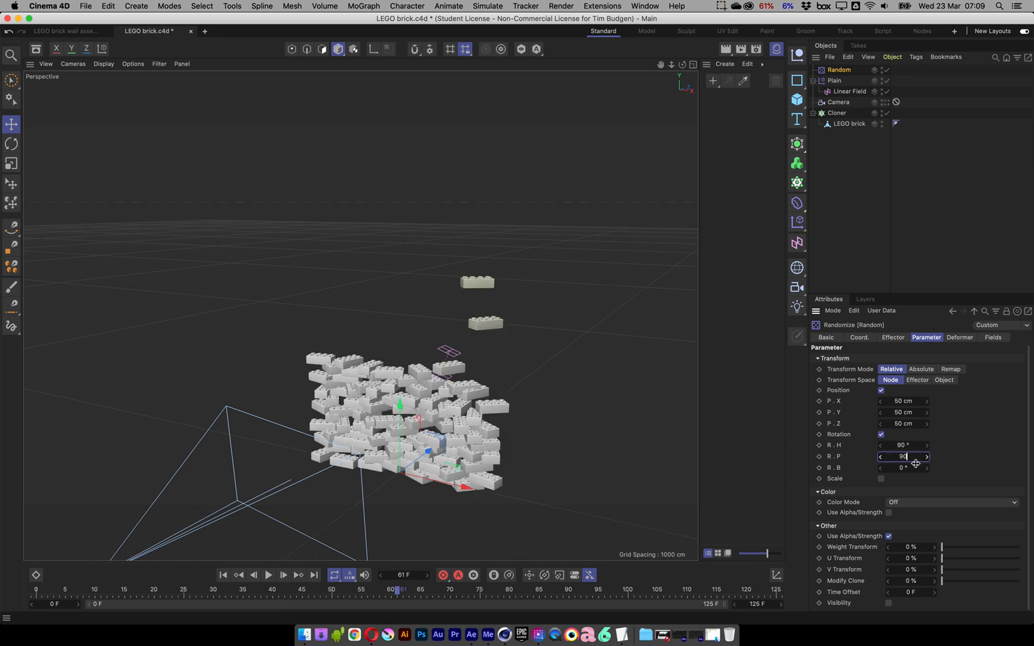
pyautogui.write('90')
pyautogui.press('Return')
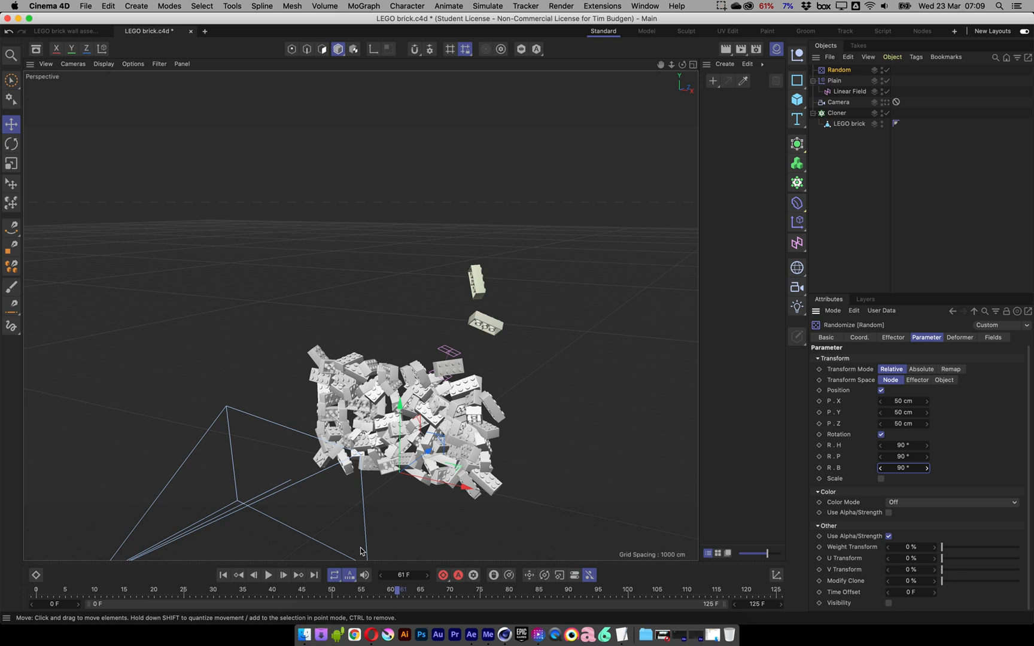
# Play the animation from the start and inspect the randomly rotated bricks at frame 43
pyautogui.click(223, 575)
pyautogui.click(268, 575)
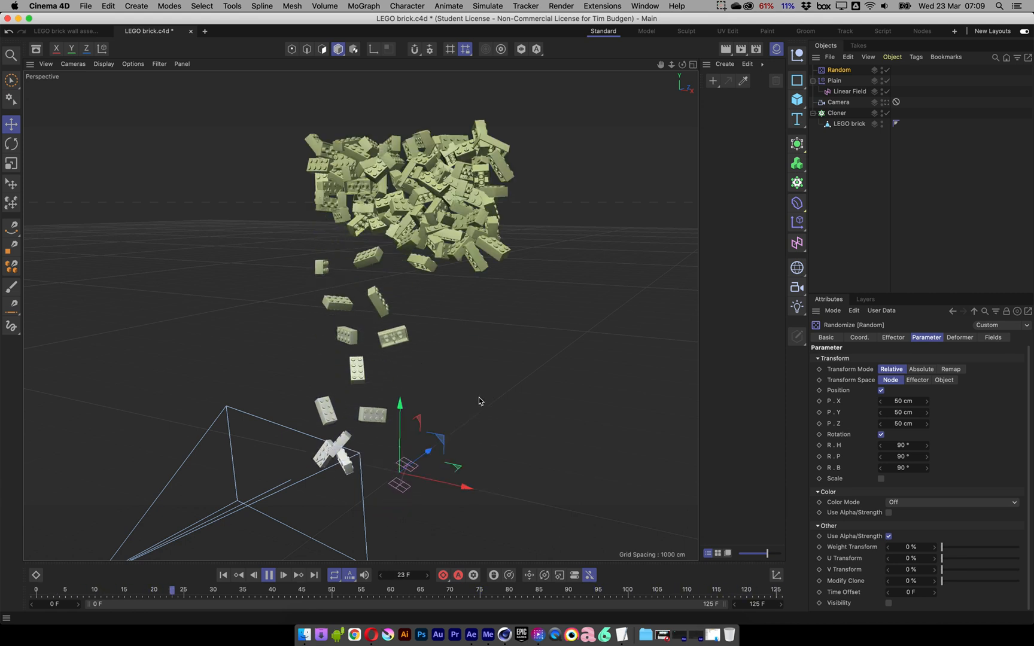
pyautogui.click(269, 575)
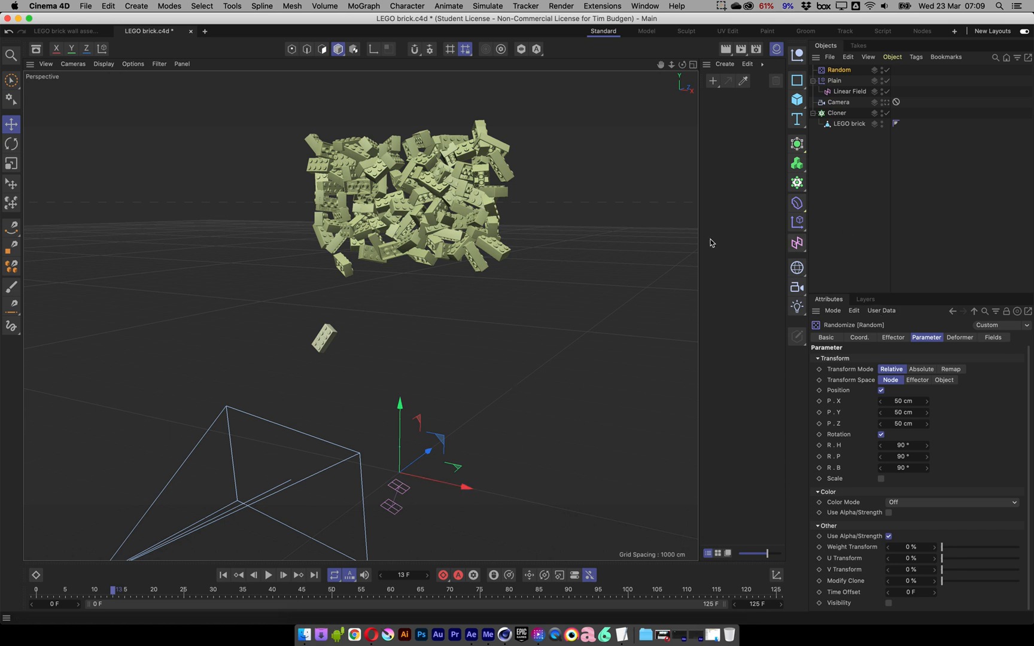
pyautogui.click(293, 592)
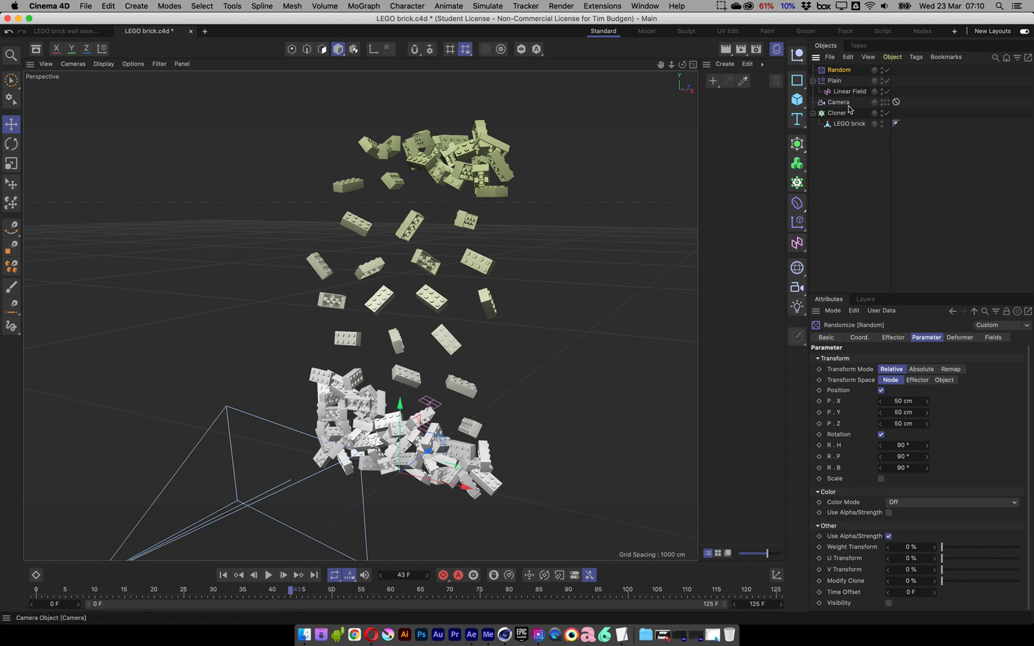
# Try a separate Y+ Linear Field on the Random effector, raised among the falling bricks, and delete it
pyautogui.click(993, 337)
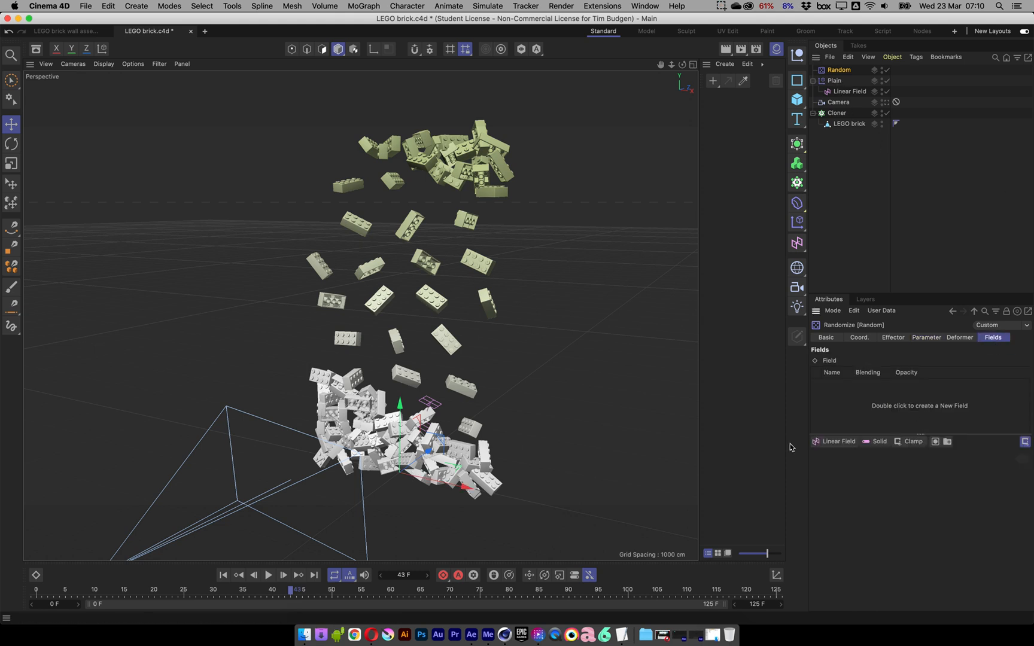
pyautogui.click(838, 442)
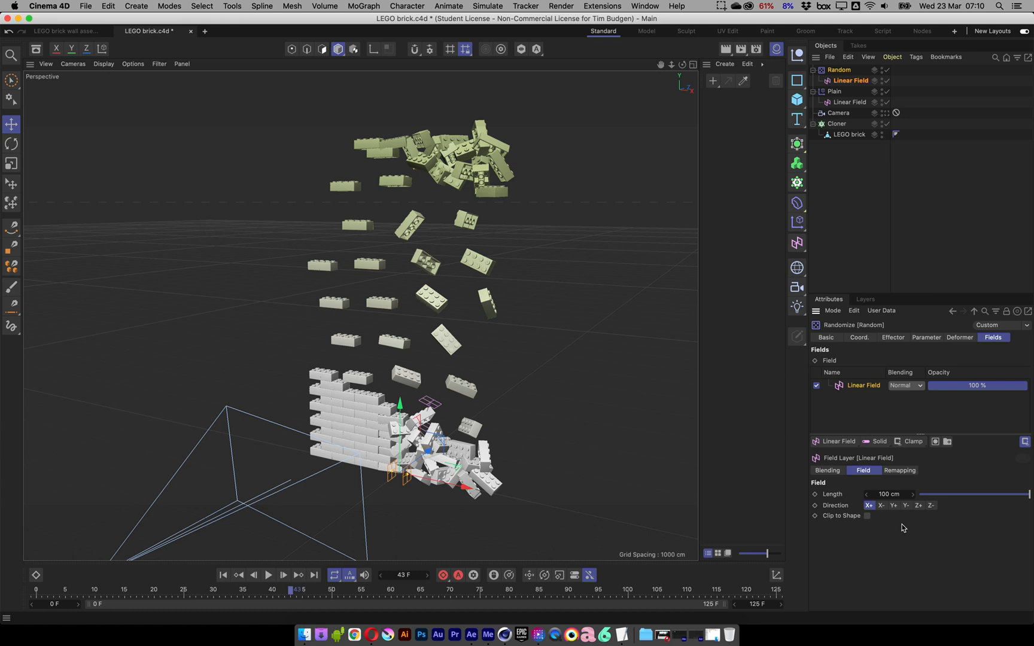
pyautogui.click(893, 506)
pyautogui.moveTo(400, 451); pyautogui.dragTo(440, 240)
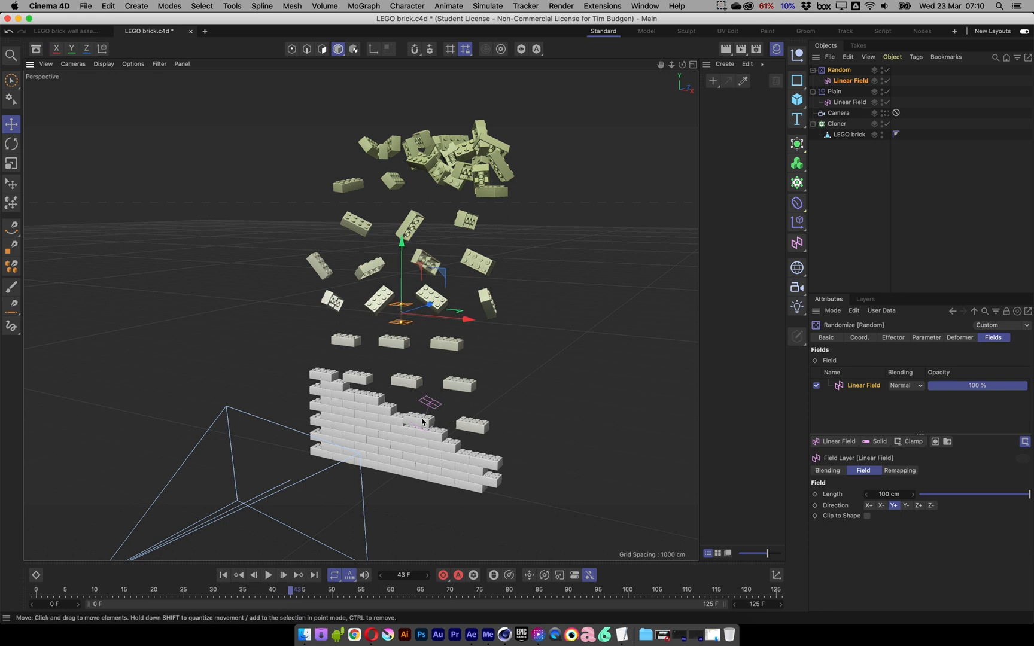
pyautogui.moveTo(402, 245)
pyautogui.mouseDown()
pyautogui.moveTo(413, 419)
pyautogui.moveTo(421, 149)
pyautogui.moveTo(392, 359)
pyautogui.moveTo(397, 128)
pyautogui.moveTo(408, 356)
pyautogui.moveTo(390, 231)
pyautogui.mouseUp()
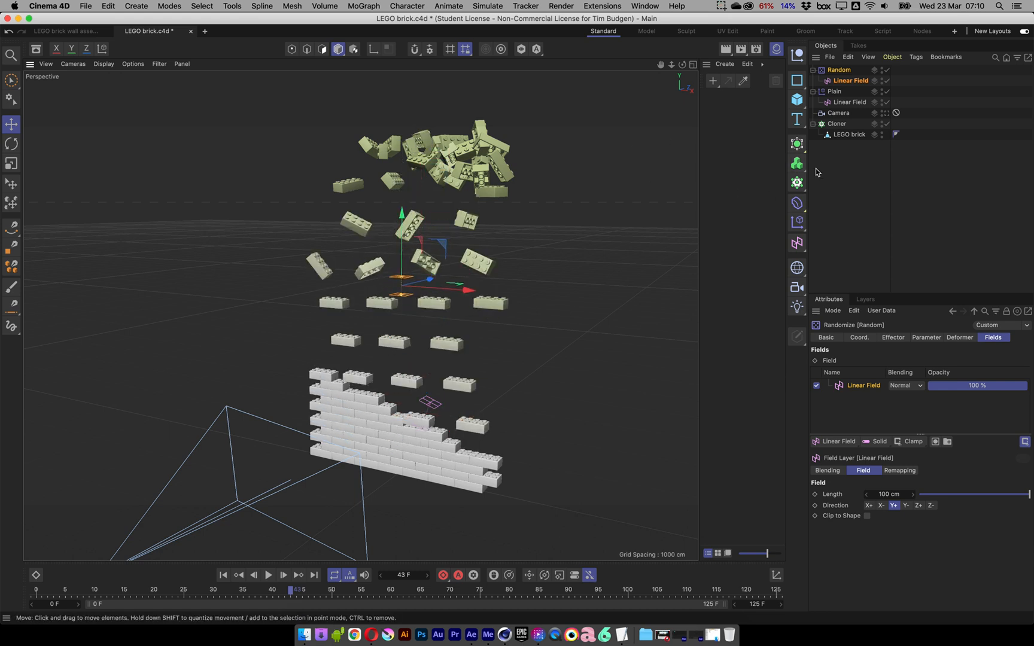
pyautogui.click(850, 82)
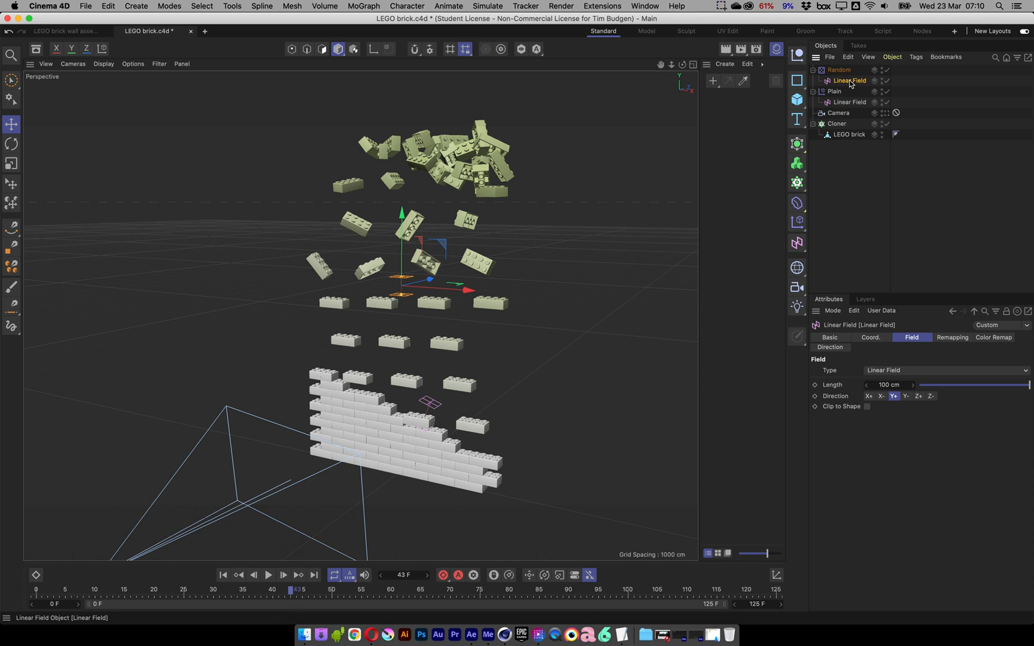
pyautogui.press('Delete')
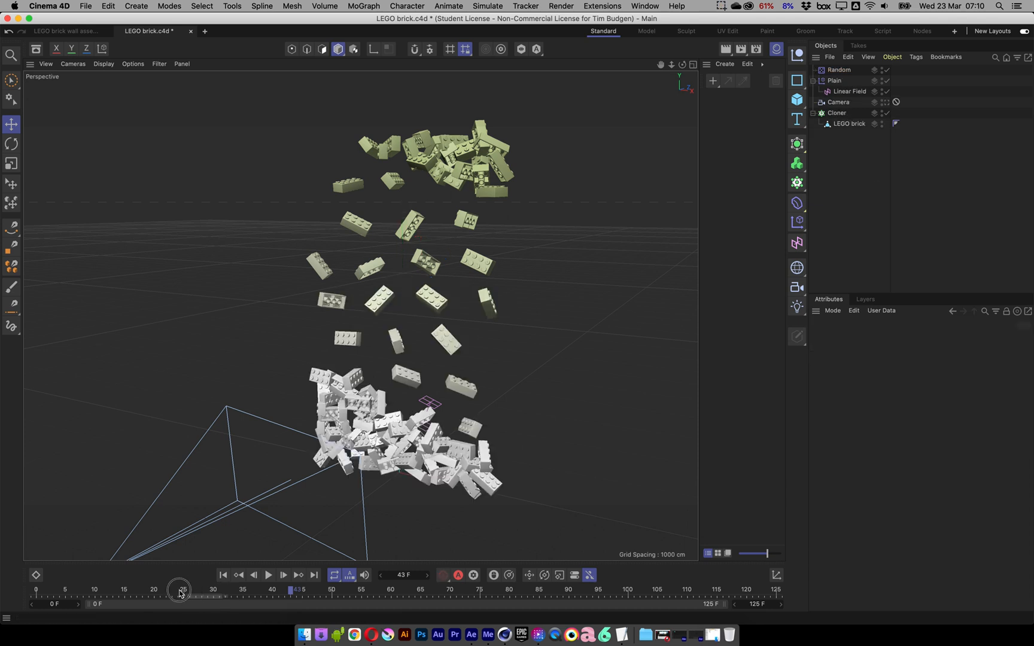
# Add the Plain effector's existing Linear Field to the Random effector's field list so both effectors share it
pyautogui.moveTo(152, 589); pyautogui.dragTo(397, 591)
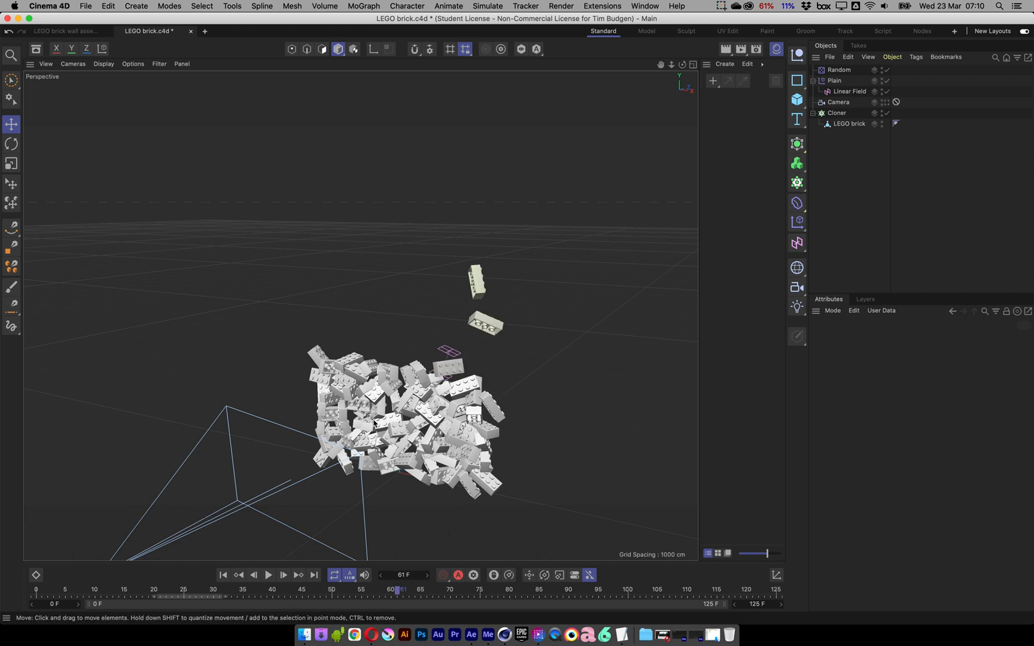
pyautogui.moveTo(399, 592); pyautogui.dragTo(86, 563)
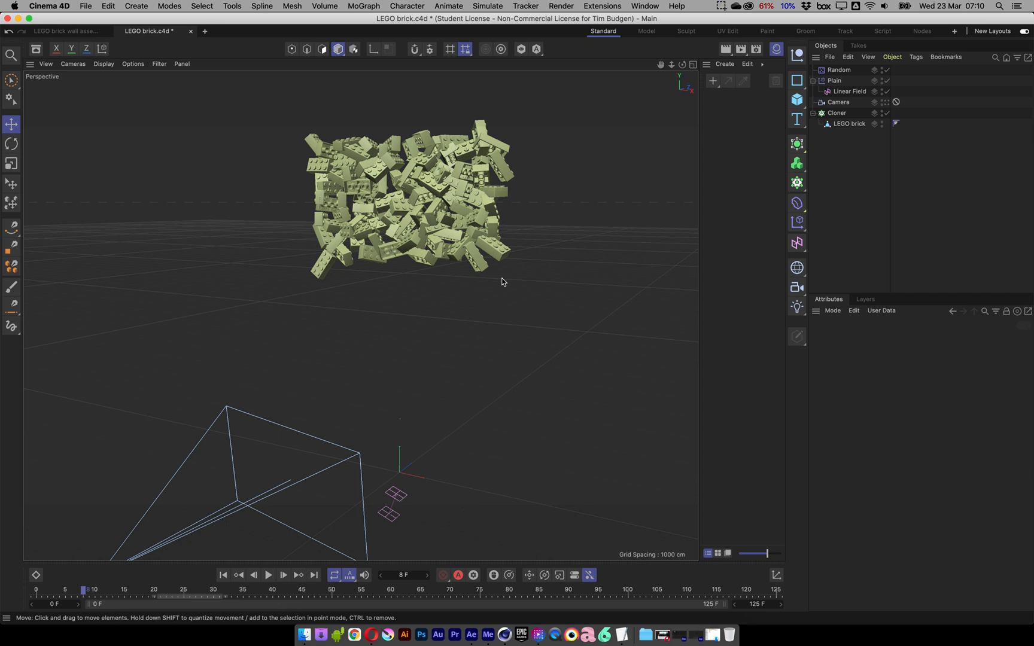
pyautogui.click(851, 91)
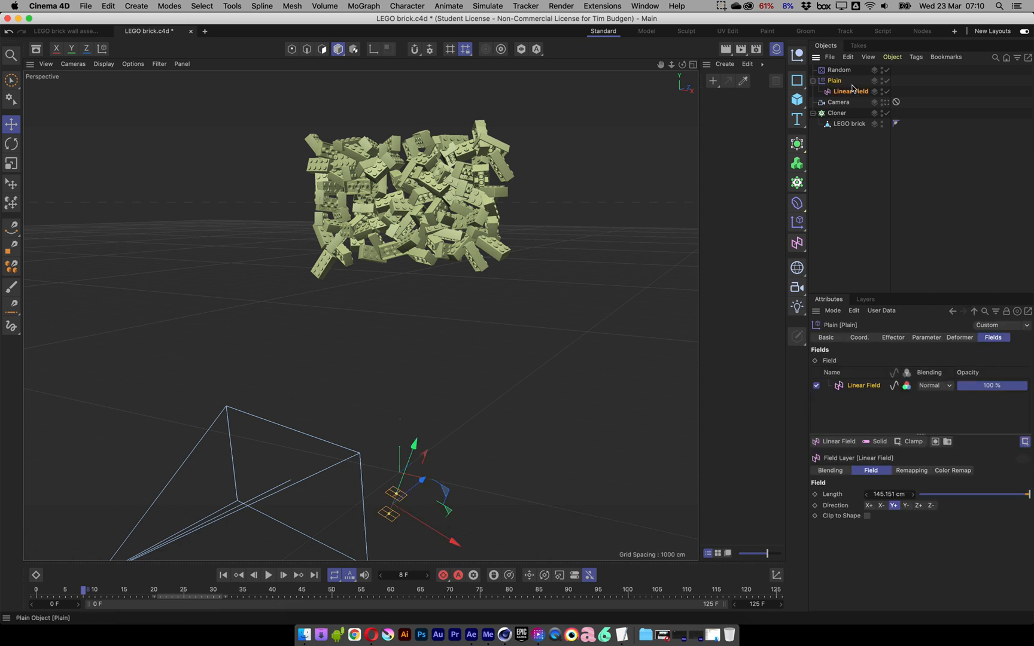
pyautogui.click(850, 70)
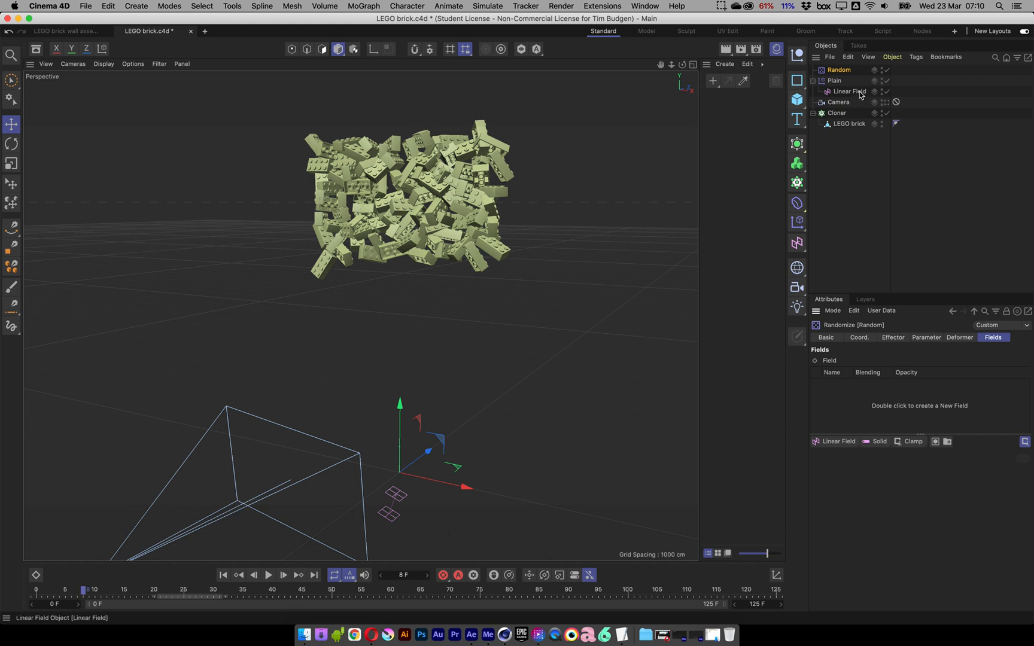
pyautogui.moveTo(860, 94); pyautogui.dragTo(858, 405)
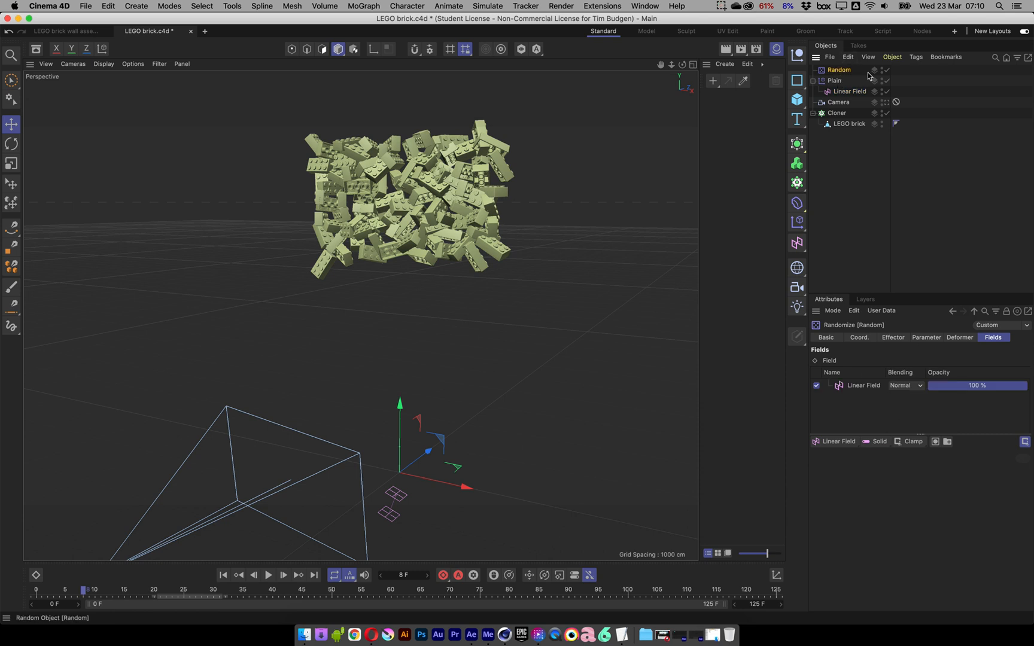
# Play back the wall assembly with the shared field and look at it through the scene camera
pyautogui.moveTo(67, 595); pyautogui.dragTo(132, 594)
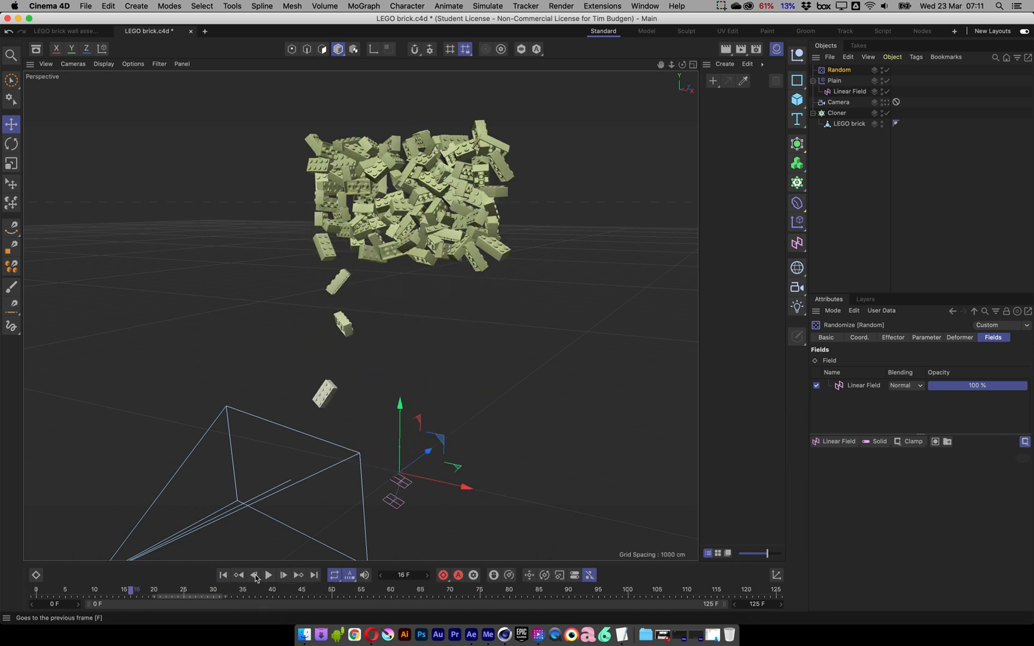
pyautogui.click(268, 575)
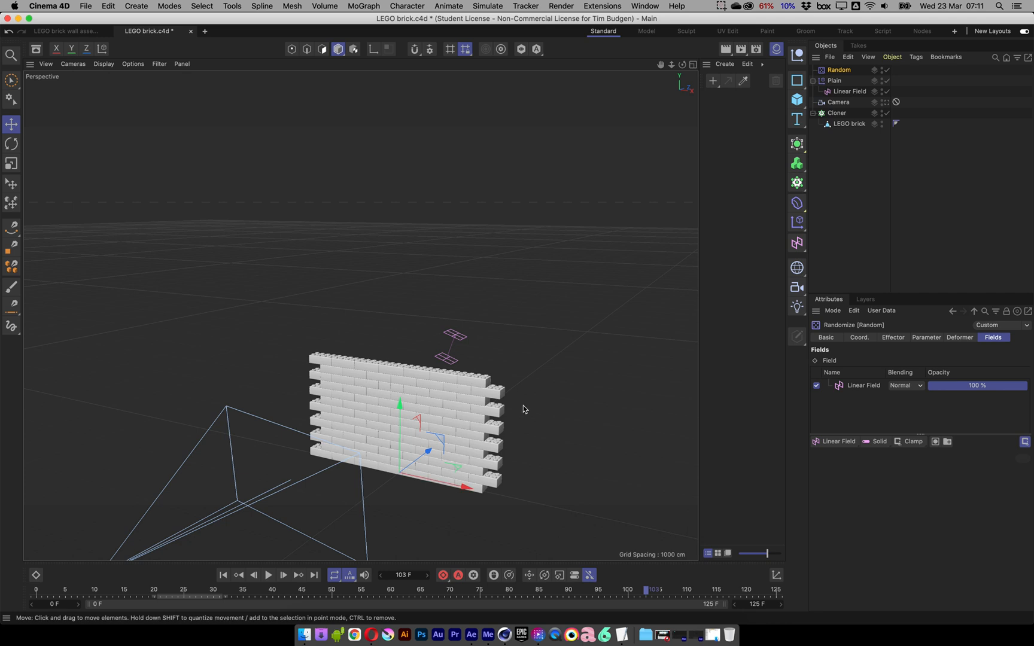
pyautogui.click(887, 101)
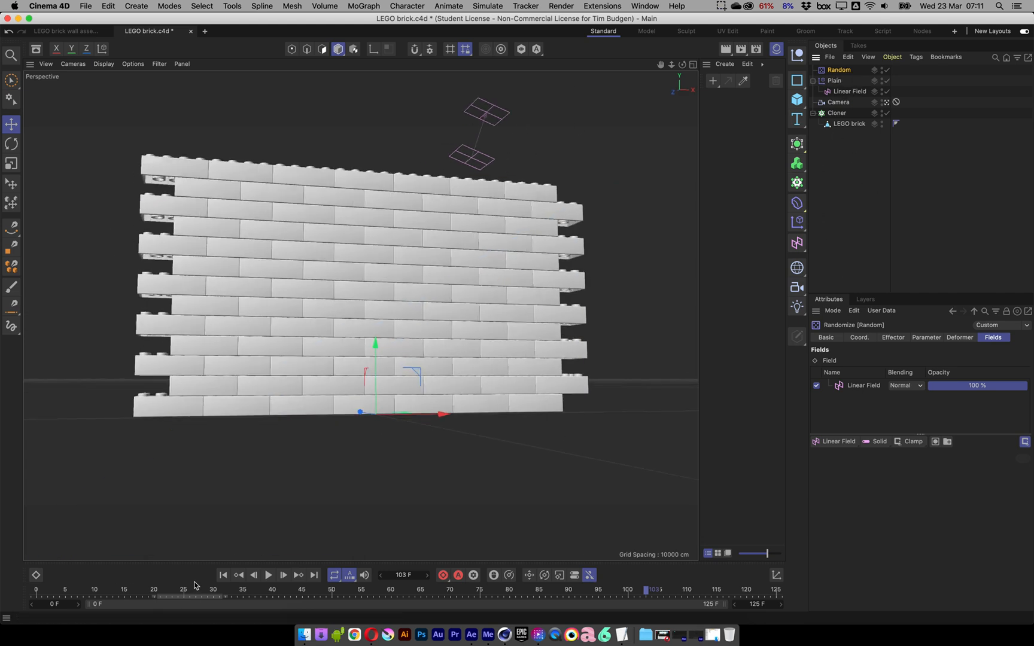
# Play the wall assembly from the start through the scene camera and scrub to frame 70
pyautogui.click(222, 575)
pyautogui.click(269, 575)
pyautogui.click(269, 578)
pyautogui.moveTo(353, 593); pyautogui.dragTo(453, 595)
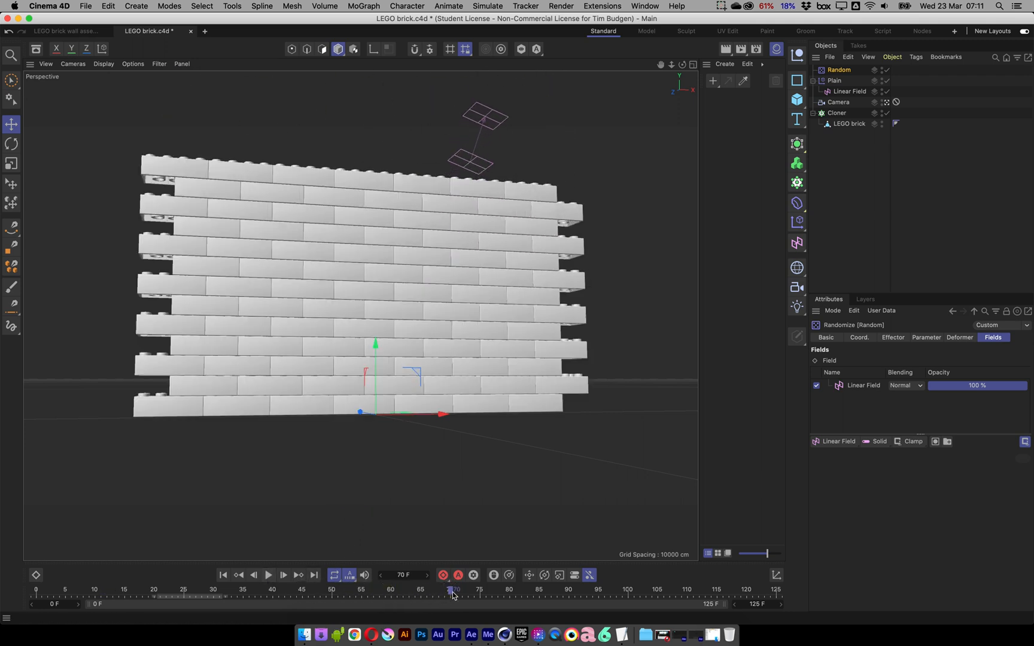
# Remove the camera's Protection tag and reframe the shot with the wall lower and more empty space above it
pyautogui.click(896, 103)
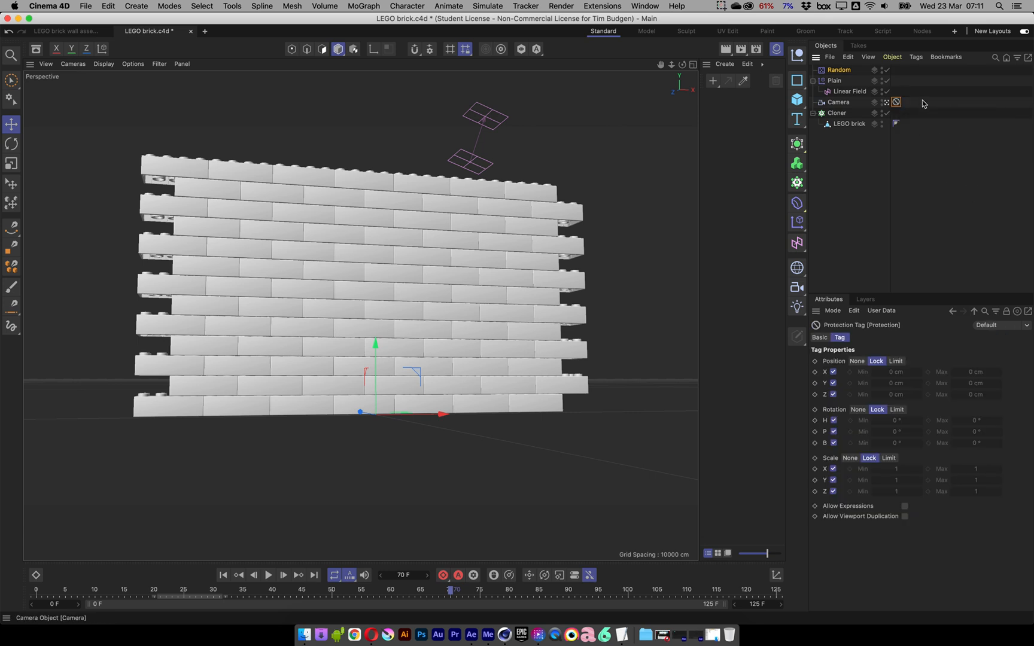
pyautogui.press('Delete')
pyautogui.keyDown('alt'); pyautogui.moveTo(409, 324); pyautogui.dragTo(412, 327, button='middle'); pyautogui.keyUp('alt')
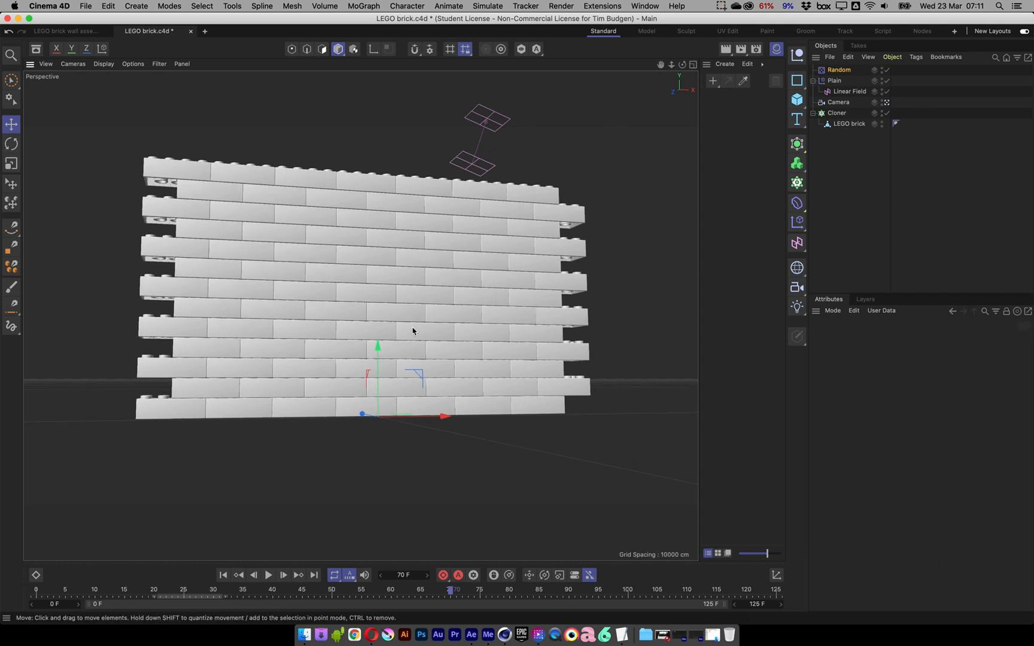
pyautogui.keyDown('alt'); pyautogui.moveTo(411, 326); pyautogui.dragTo(420, 349, button='right'); pyautogui.keyUp('alt')
pyautogui.keyDown('alt'); pyautogui.moveTo(435, 304); pyautogui.dragTo(431, 337, button='middle'); pyautogui.keyUp('alt')
pyautogui.keyDown('alt'); pyautogui.moveTo(433, 339); pyautogui.dragTo(432, 334); pyautogui.keyUp('alt')
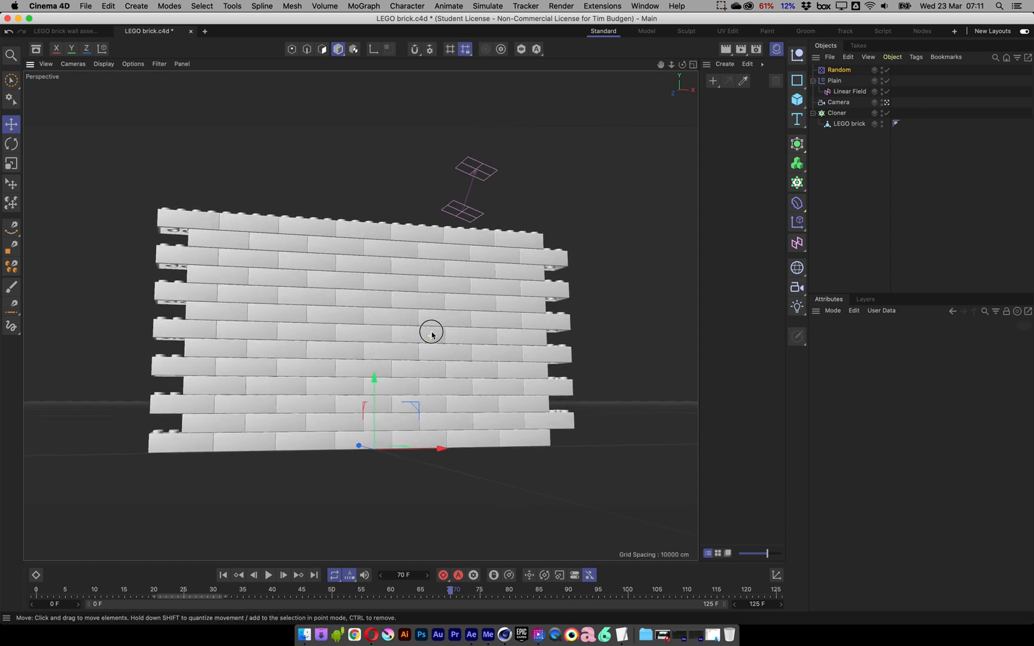
pyautogui.keyDown('alt'); pyautogui.moveTo(432, 332); pyautogui.dragTo(436, 331, button='right'); pyautogui.keyUp('alt')
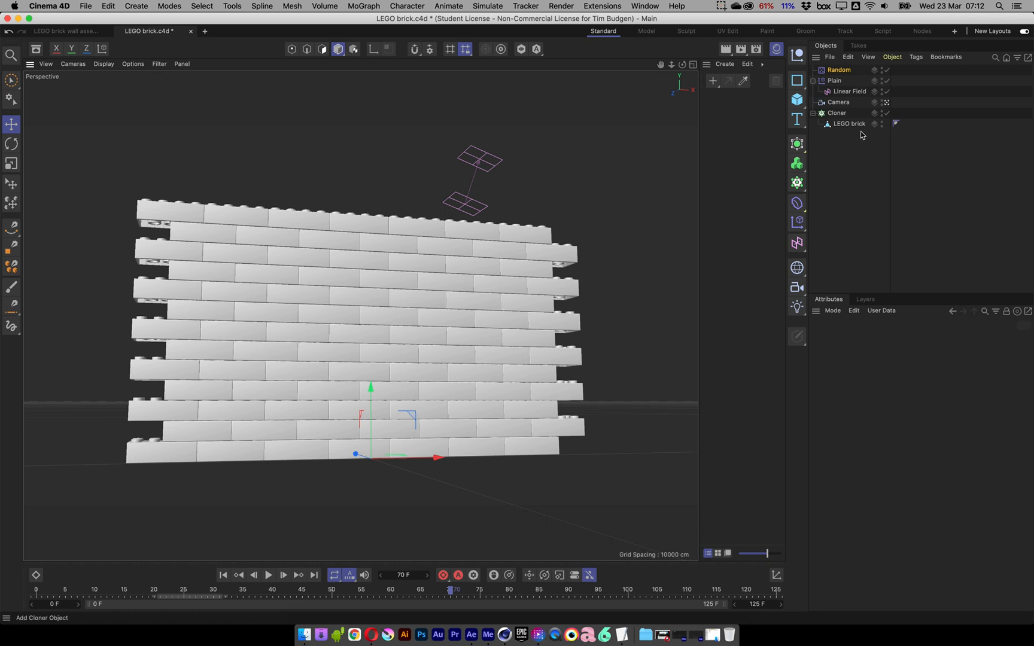
# Add a Protection tag to the camera to lock its new position and rotation
pyautogui.click(838, 103)
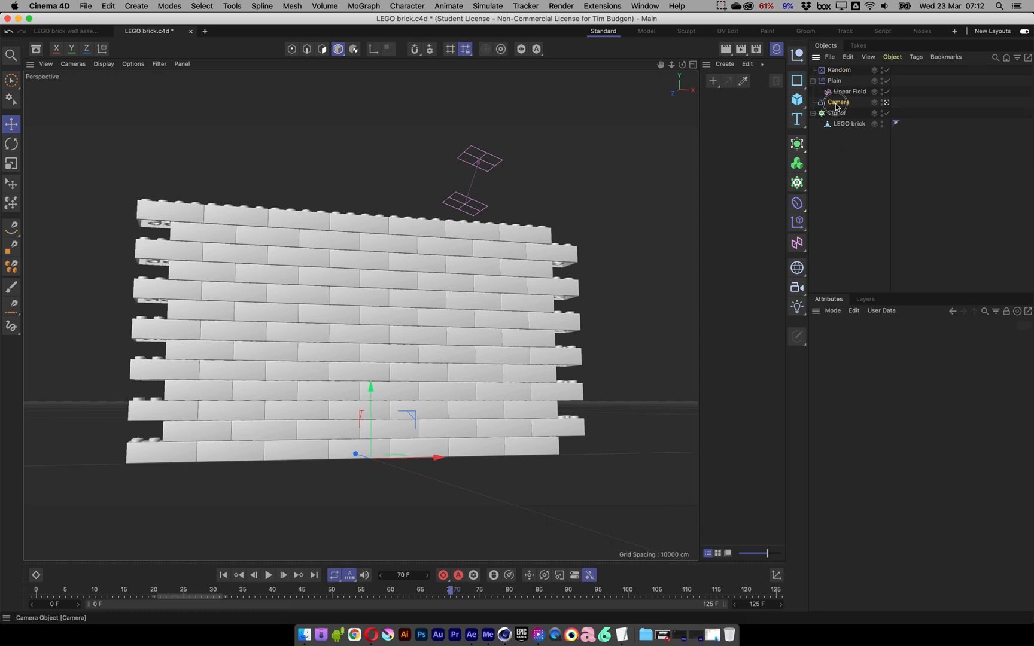
pyautogui.click(916, 58)
pyautogui.moveTo(960, 175)
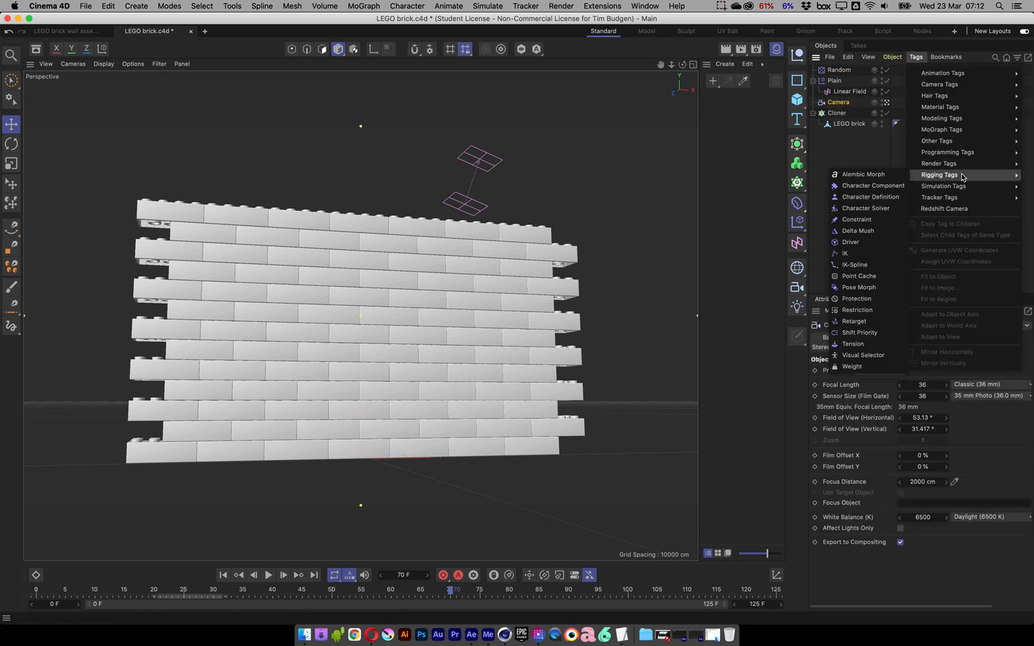
pyautogui.click(857, 299)
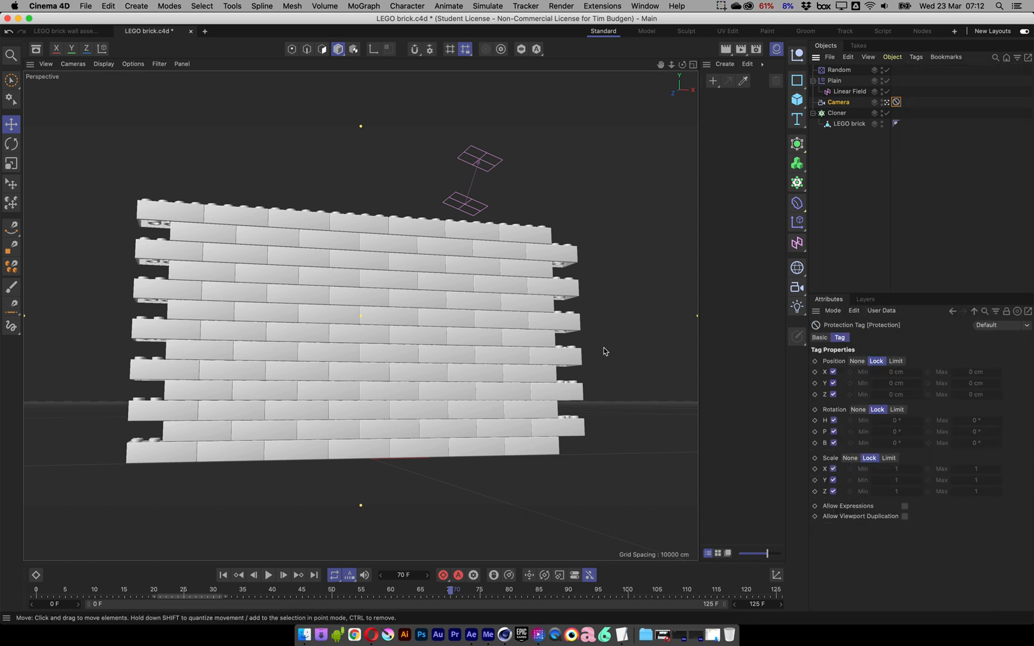
# Leave the scene camera view and play the falling bricks from the start, viewing the wall from a free angle
pyautogui.click(887, 103)
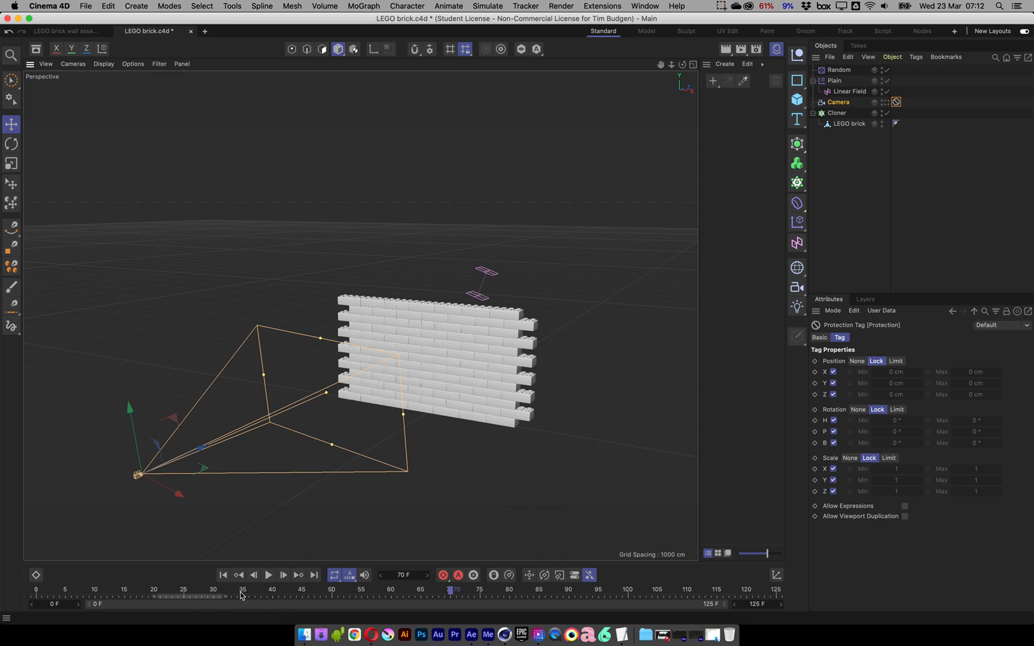
pyautogui.click(223, 575)
pyautogui.click(268, 575)
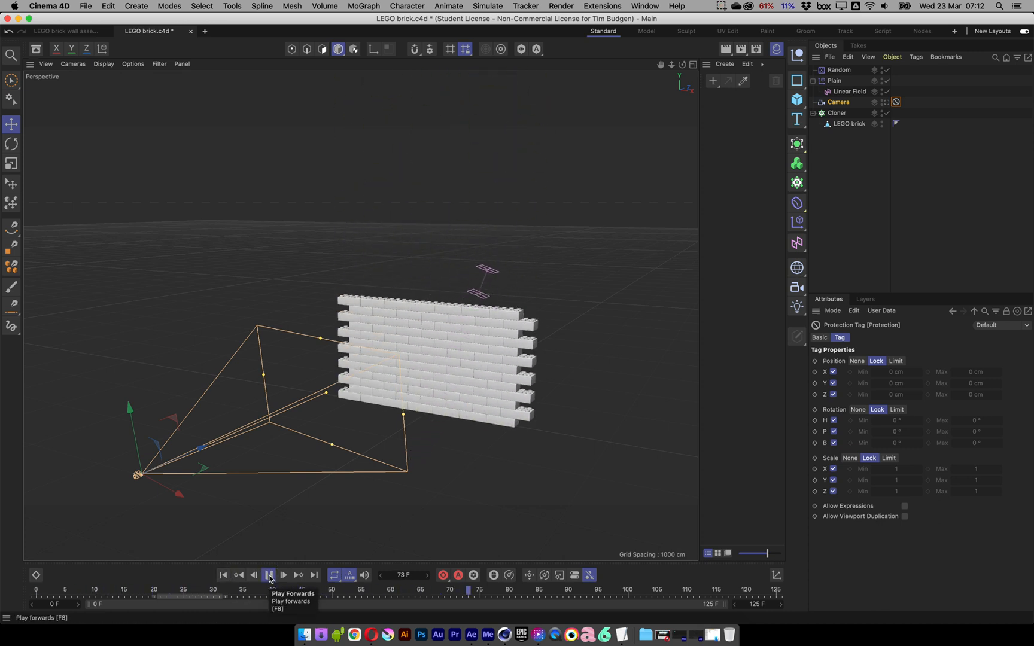
pyautogui.click(270, 578)
pyautogui.click(222, 575)
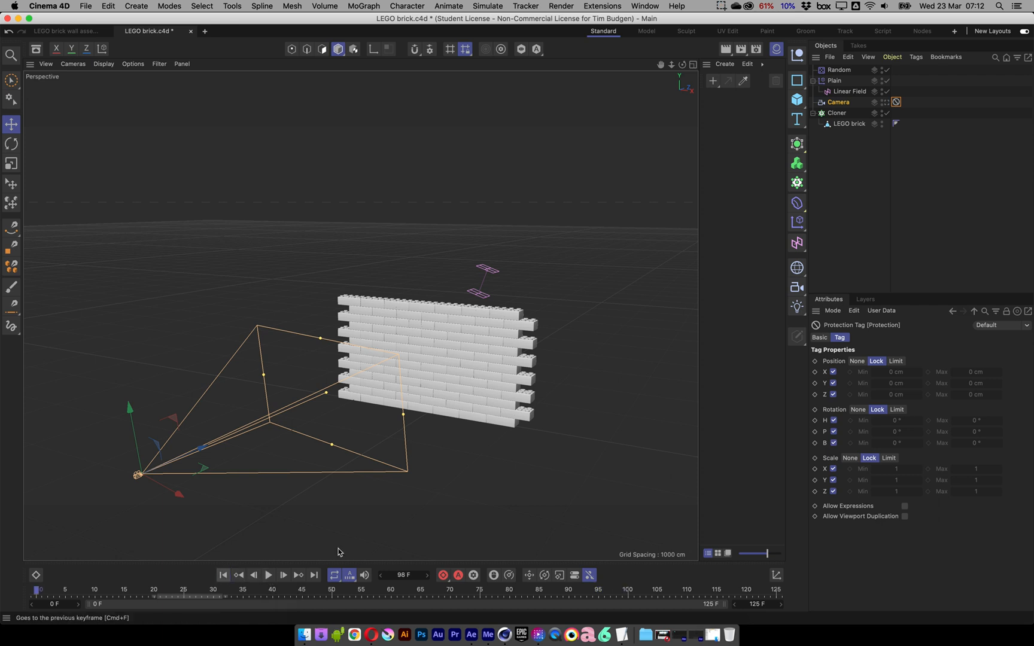
pyautogui.keyDown('alt'); pyautogui.moveTo(364, 450); pyautogui.dragTo(404, 435, button='right'); pyautogui.keyUp('alt')
pyautogui.click(268, 575)
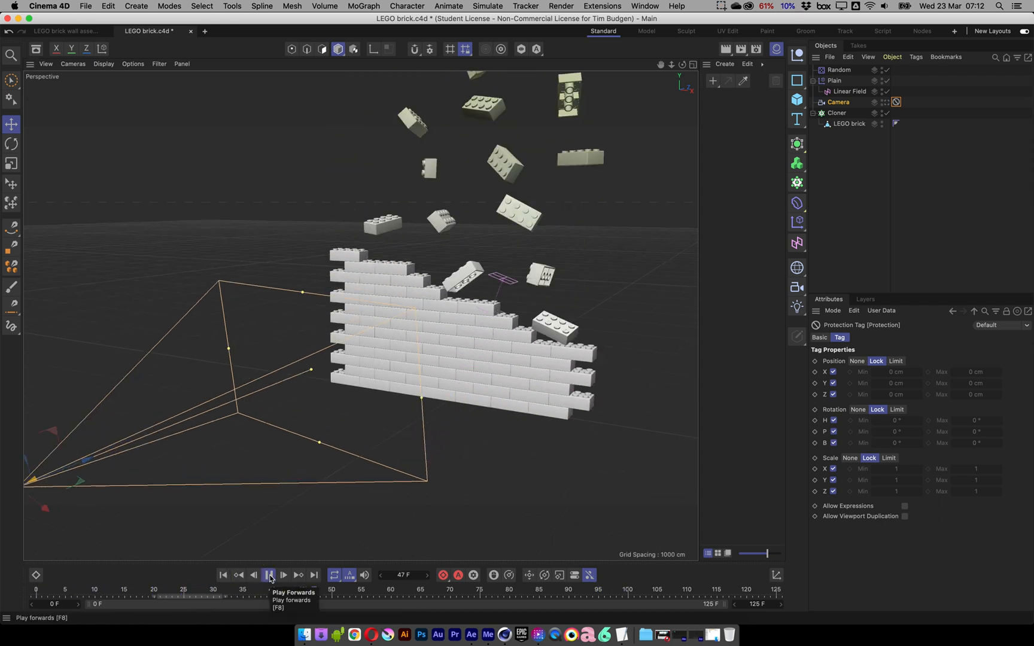
pyautogui.click(270, 578)
pyautogui.keyDown('alt'); pyautogui.moveTo(441, 482); pyautogui.dragTo(480, 422); pyautogui.keyUp('alt')
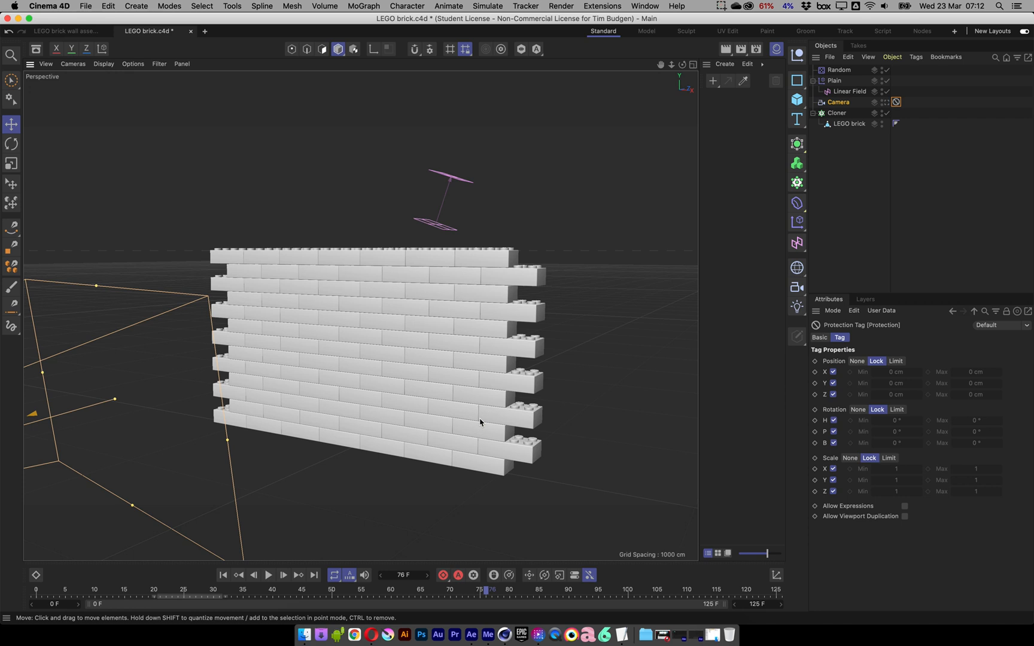
# Create a red material with hue 360° and saturation 100%, name it Red and apply it to the LEGO brick
pyautogui.click(777, 49)
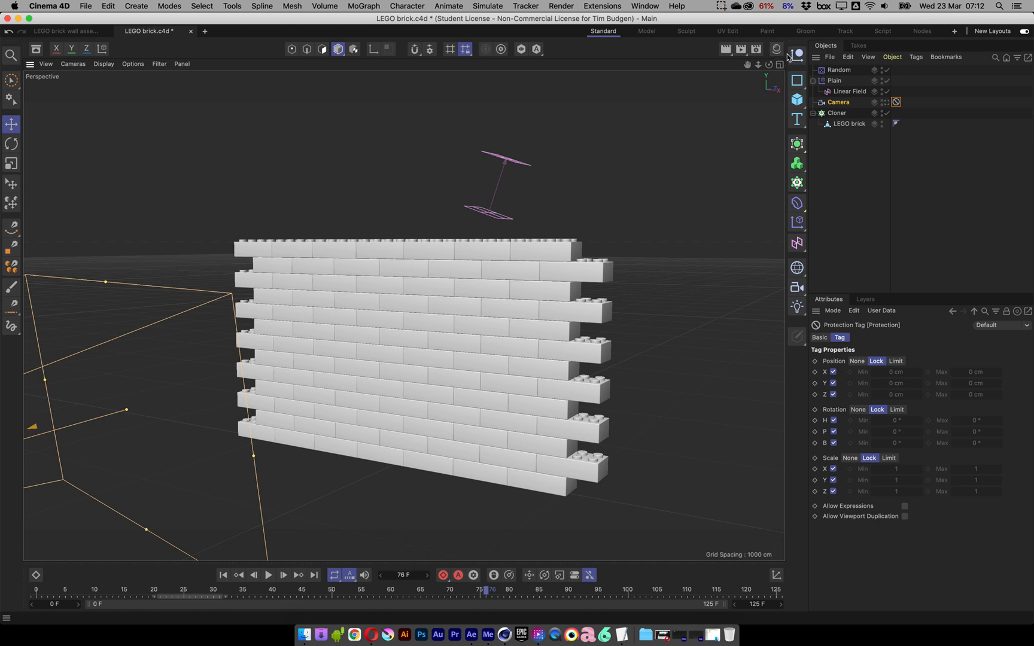
pyautogui.click(776, 49)
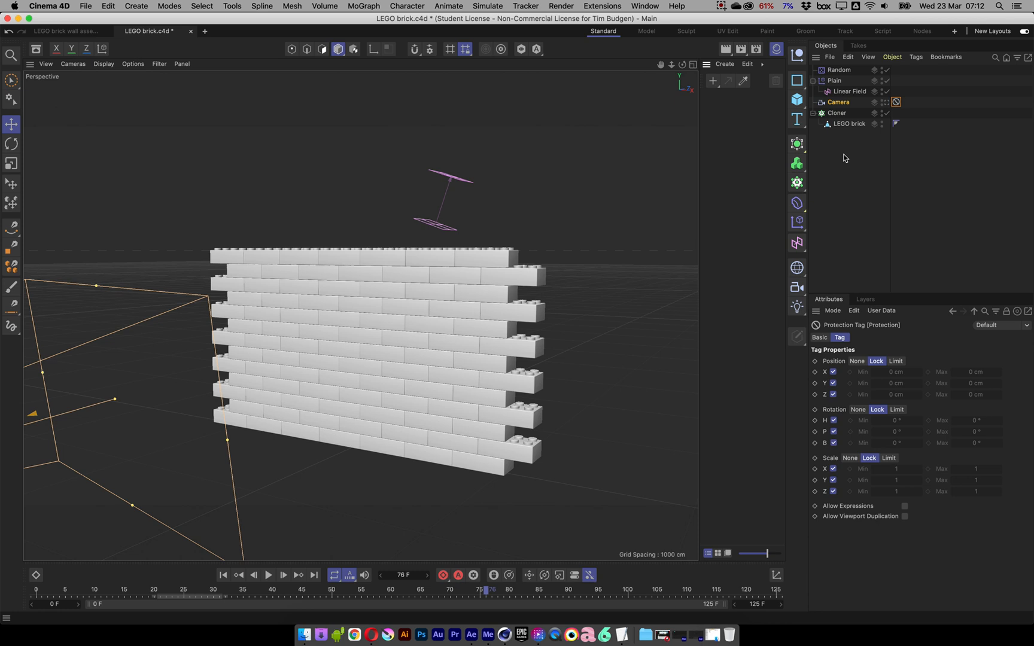
pyautogui.click(713, 82)
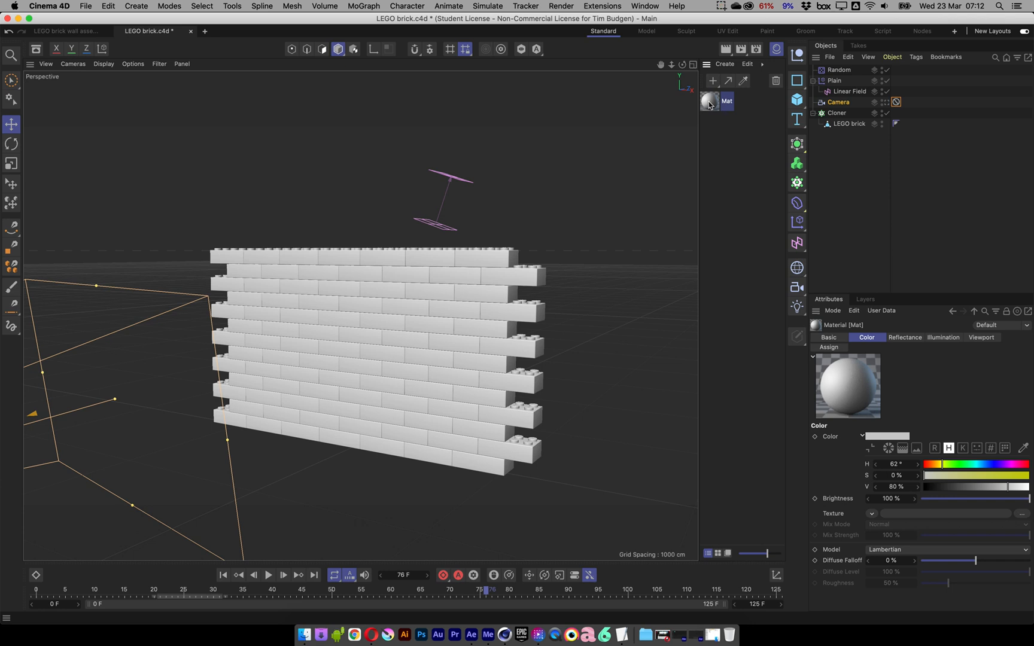
pyautogui.doubleClick(709, 102)
pyautogui.moveTo(781, 91); pyautogui.dragTo(576, 118)
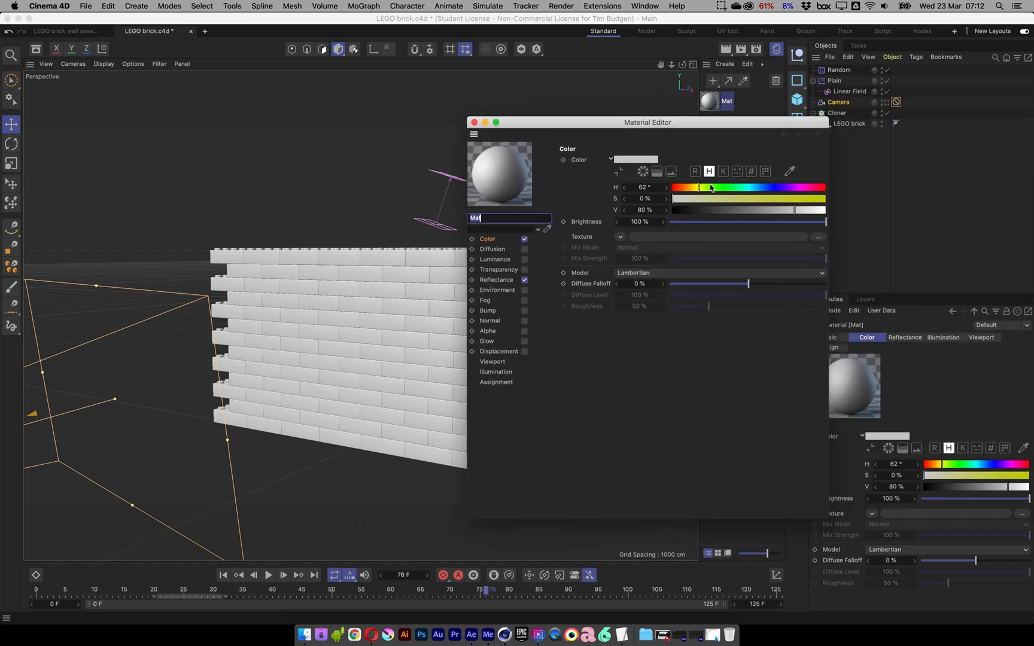
pyautogui.moveTo(797, 190); pyautogui.dragTo(842, 201)
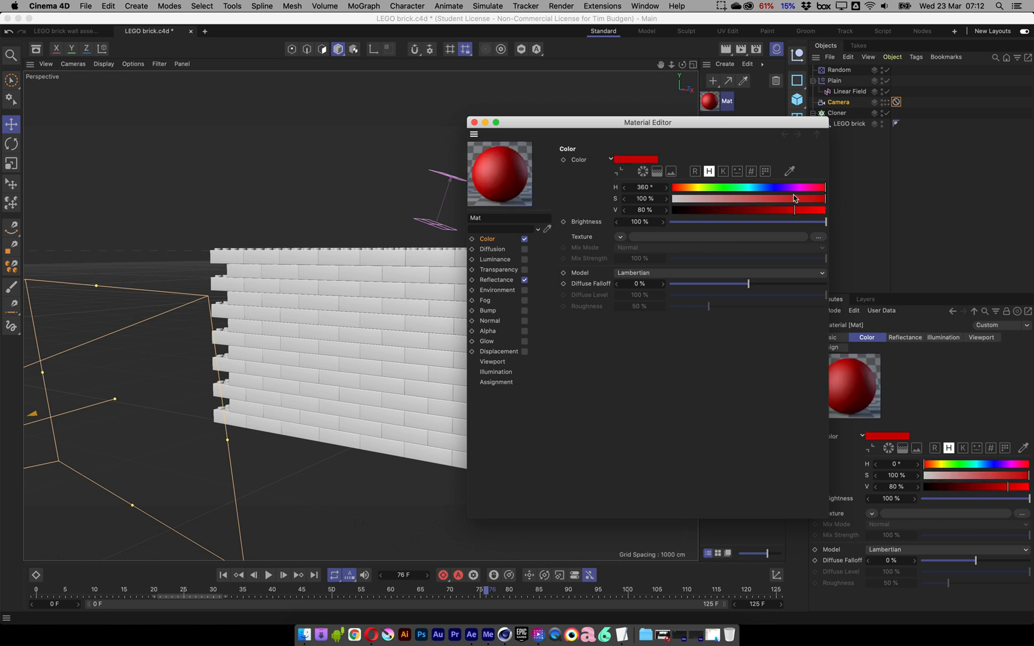
pyautogui.click(498, 217)
pyautogui.doubleClick(498, 218)
pyautogui.press('Return')
pyautogui.click(474, 122)
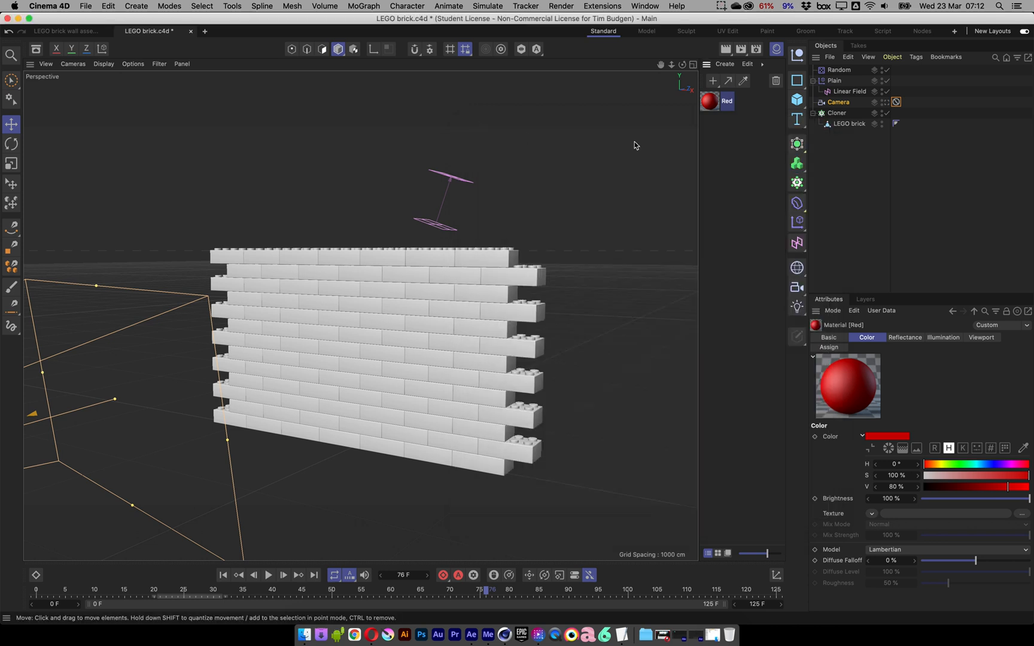
pyautogui.moveTo(710, 101); pyautogui.dragTo(850, 124)
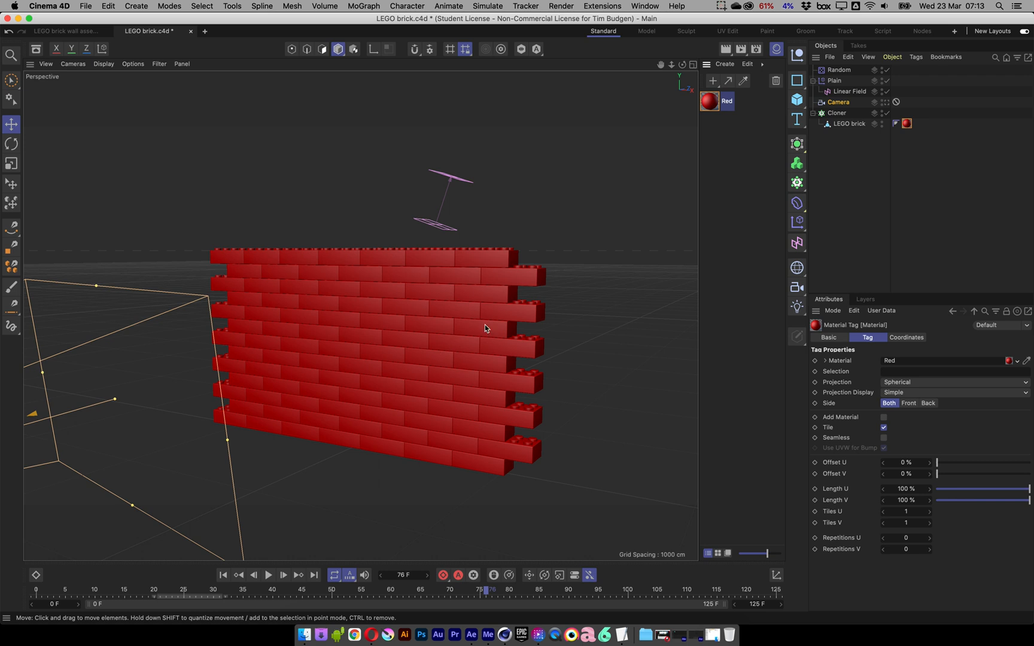
# Make two copies of the LEGO brick and place both inside the Cloner with the original
pyautogui.click(848, 125)
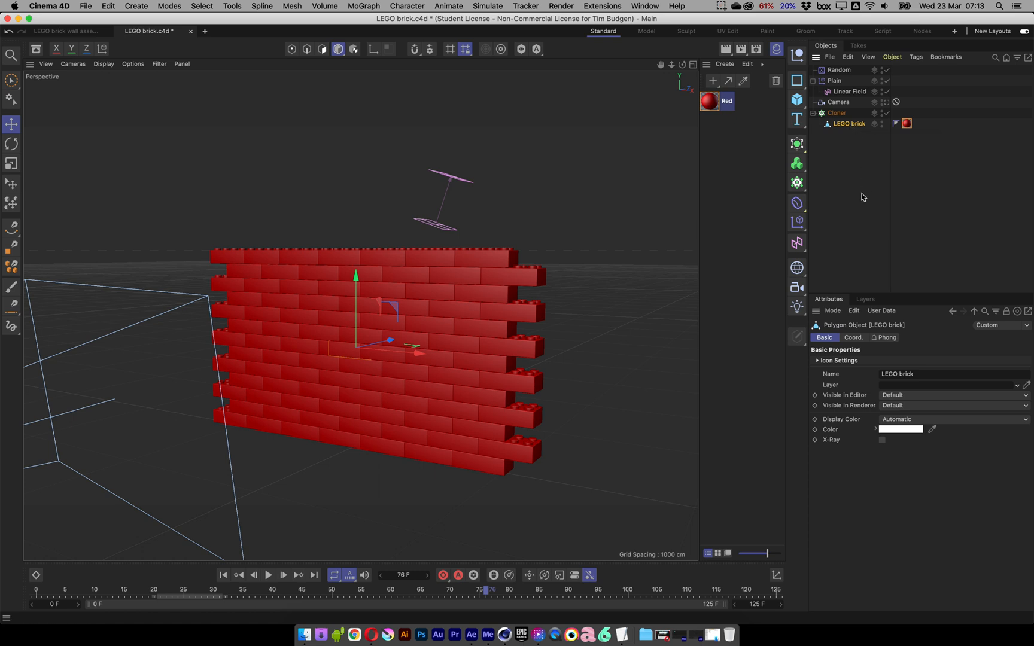
pyautogui.press('super+v')
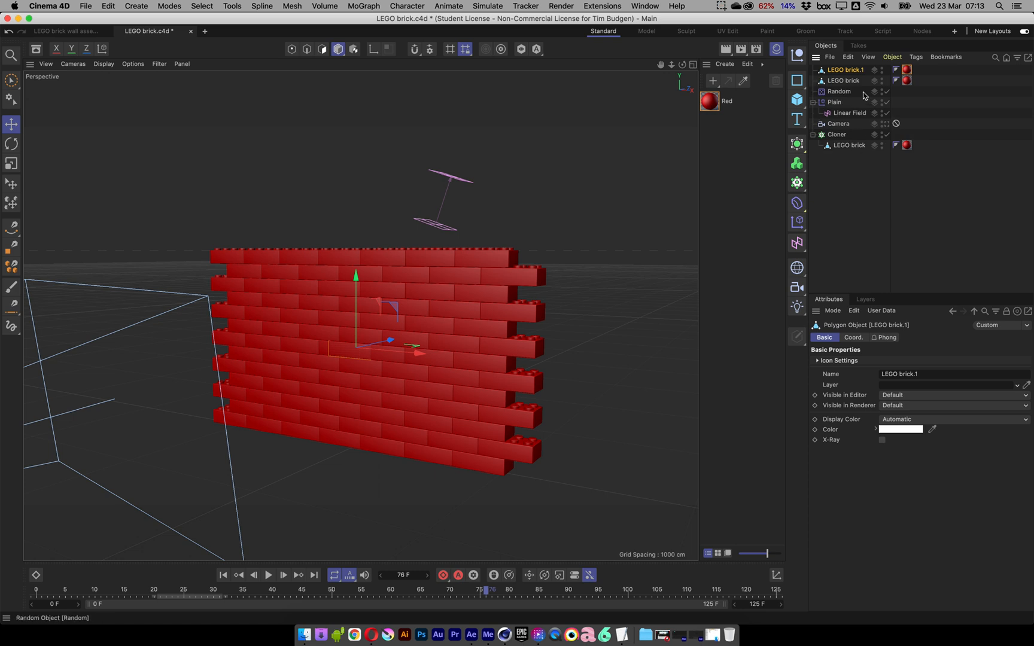
pyautogui.moveTo(846, 80); pyautogui.dragTo(844, 137)
pyautogui.moveTo(846, 70); pyautogui.dragTo(839, 127)
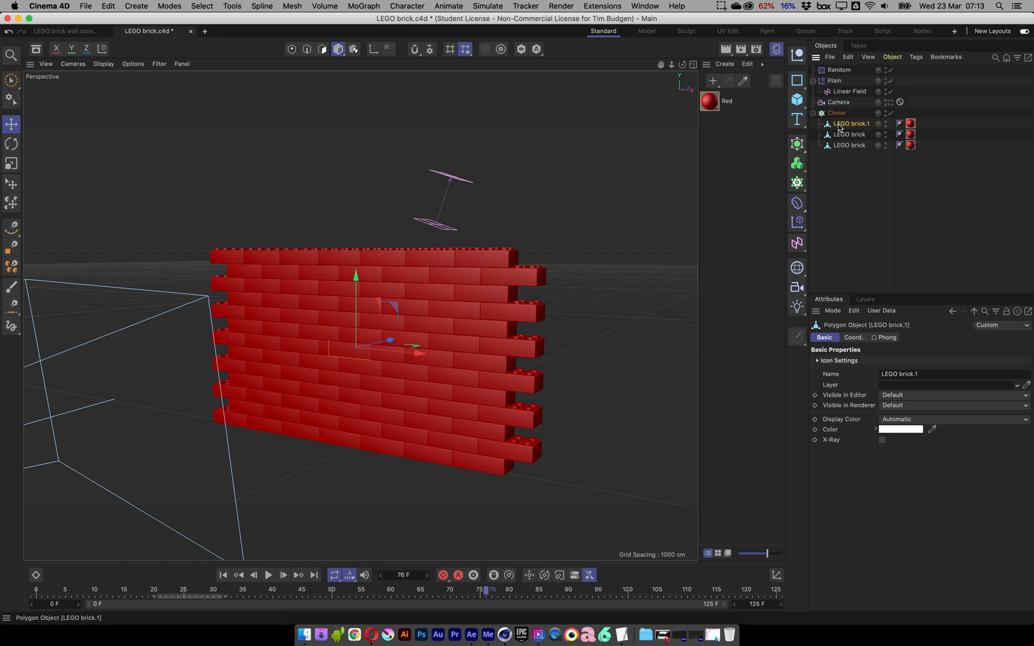
# Duplicate the Red material, set its hue to 81° and value to 90%, and rename it Yellow
pyautogui.click(709, 108)
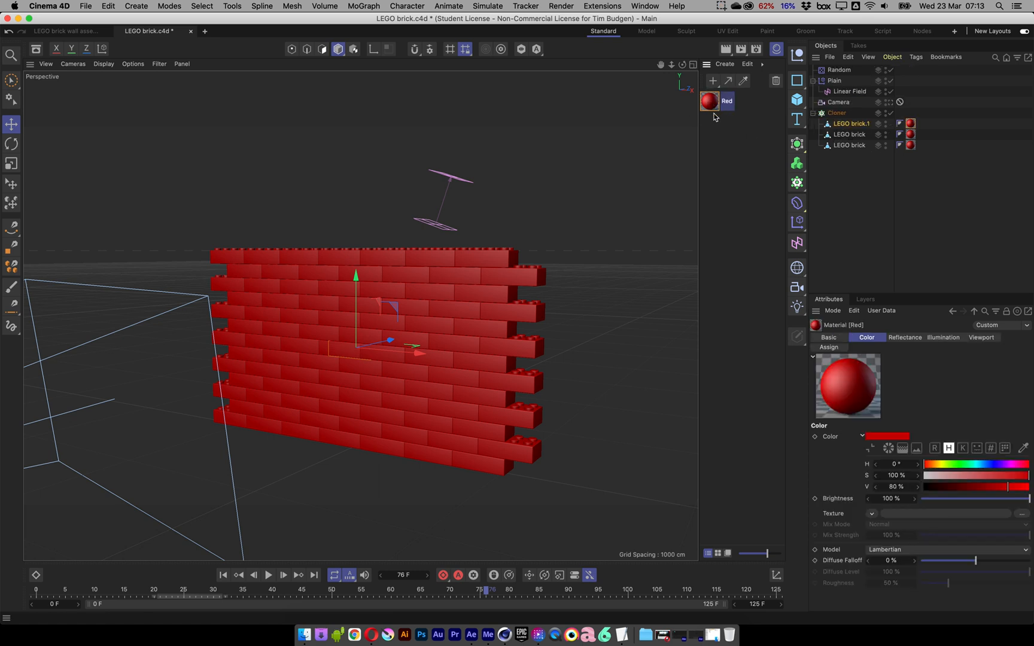
pyautogui.keyDown('super'); pyautogui.moveTo(707, 111); pyautogui.dragTo(715, 129); pyautogui.keyUp('super')
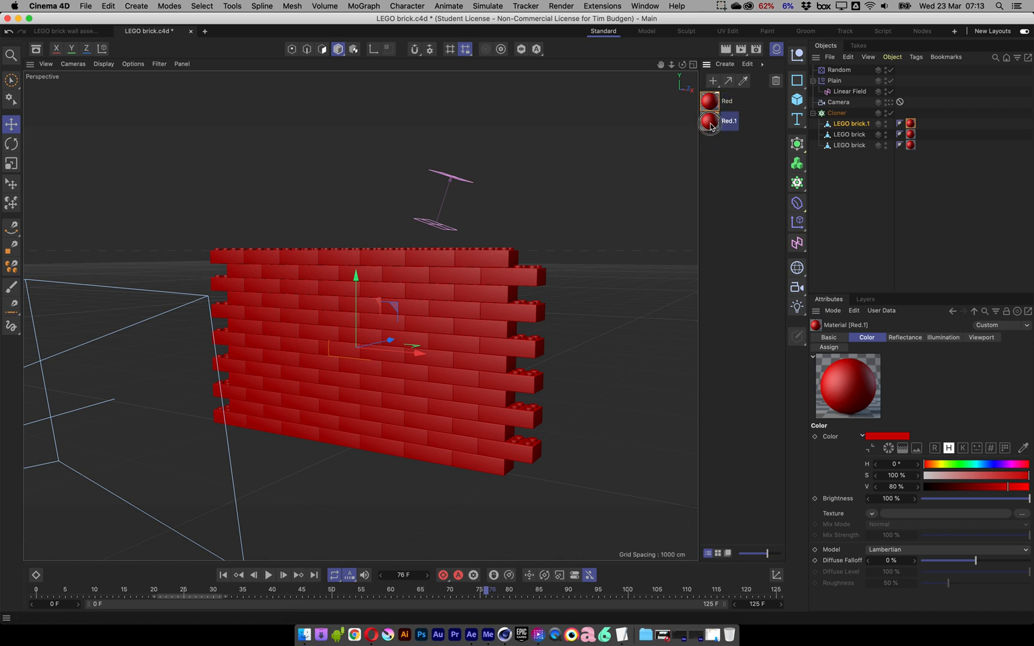
pyautogui.doubleClick(710, 122)
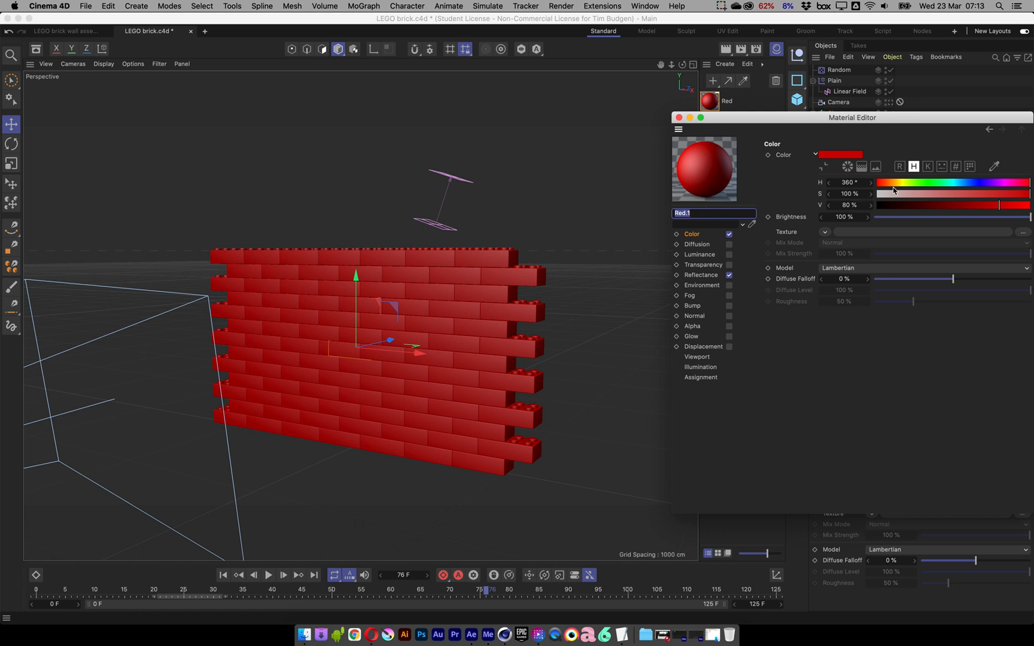
pyautogui.click(911, 182)
pyautogui.click(1022, 206)
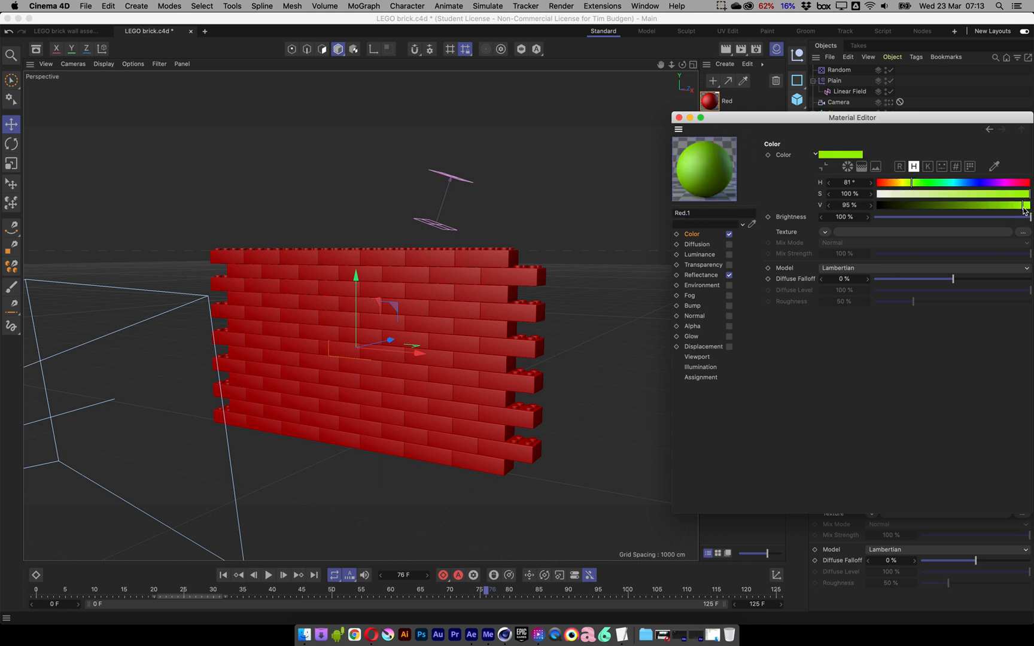
pyautogui.moveTo(1025, 206); pyautogui.dragTo(1015, 207)
pyautogui.doubleClick(714, 209)
pyautogui.write('T')
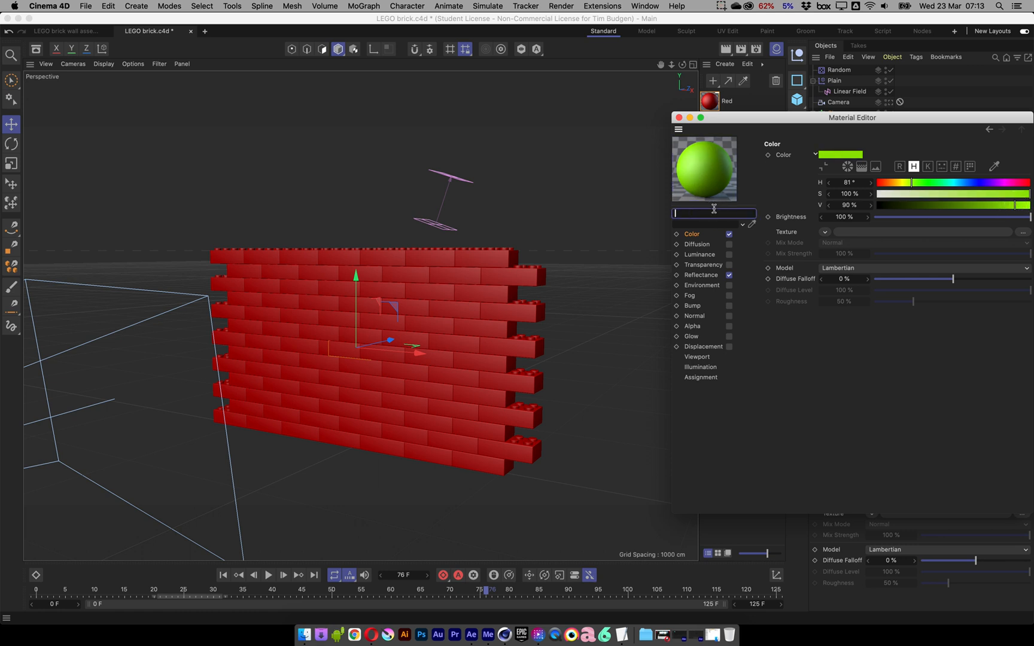
pyautogui.write('ellow')
pyautogui.click(679, 119)
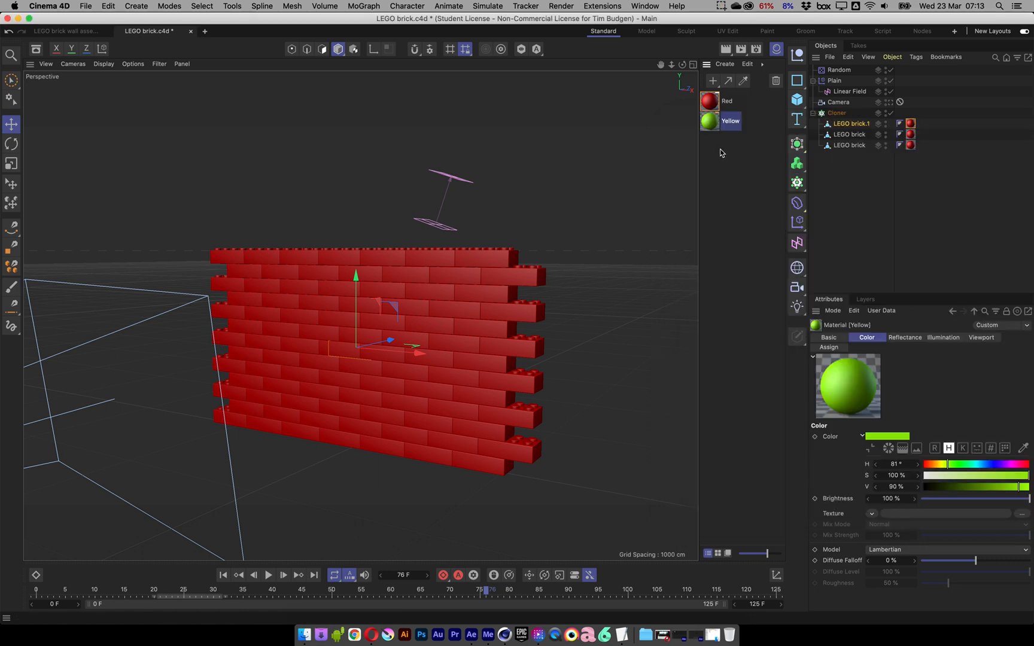
# Duplicate the Yellow material, set its hue to 243° and rename it Blue
pyautogui.keyDown('ctrl'); pyautogui.moveTo(710, 125); pyautogui.dragTo(713, 160); pyautogui.keyUp('ctrl')
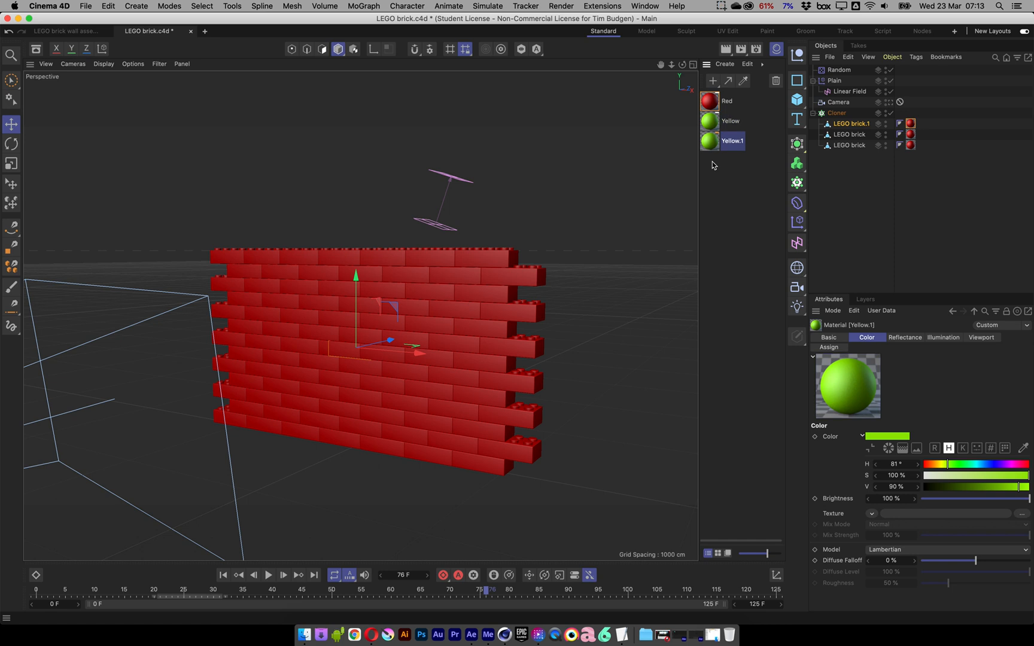
pyautogui.doubleClick(715, 147)
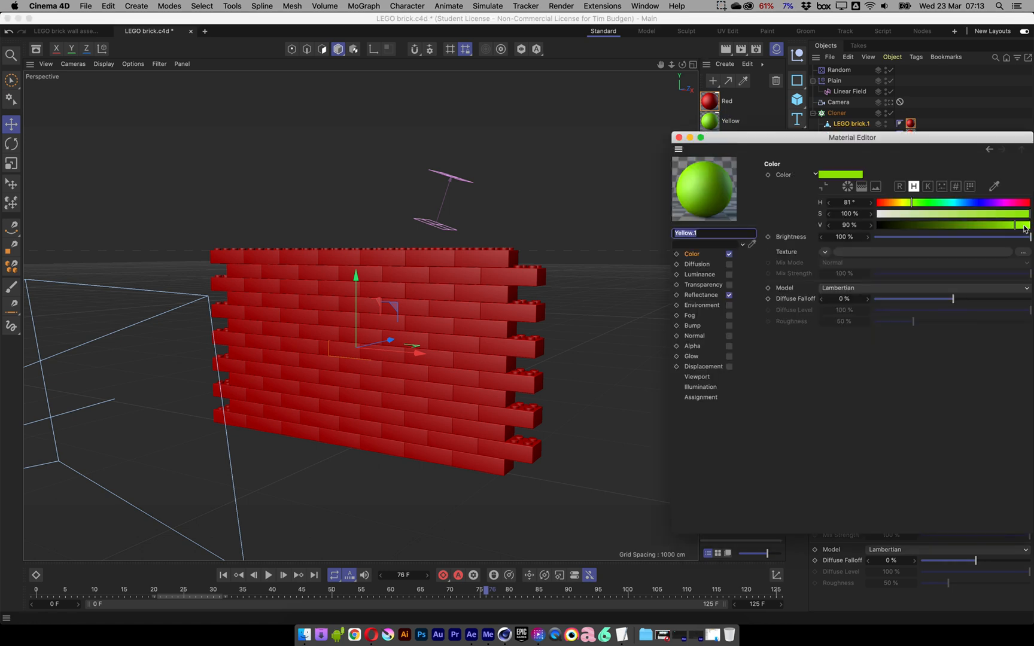
pyautogui.click(981, 203)
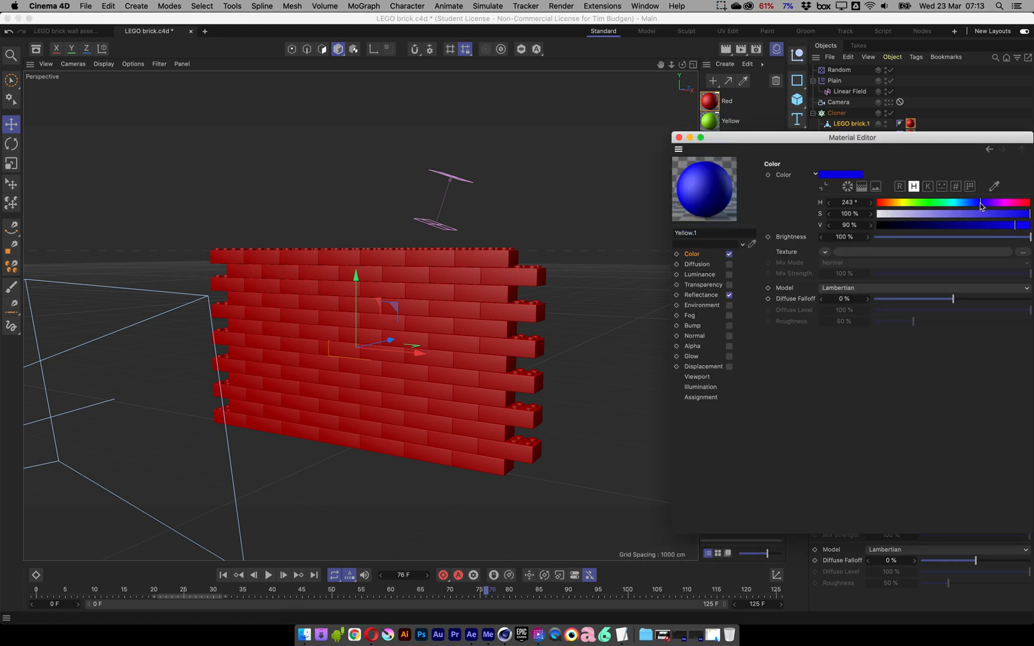
pyautogui.click(714, 237)
pyautogui.write('Blue')
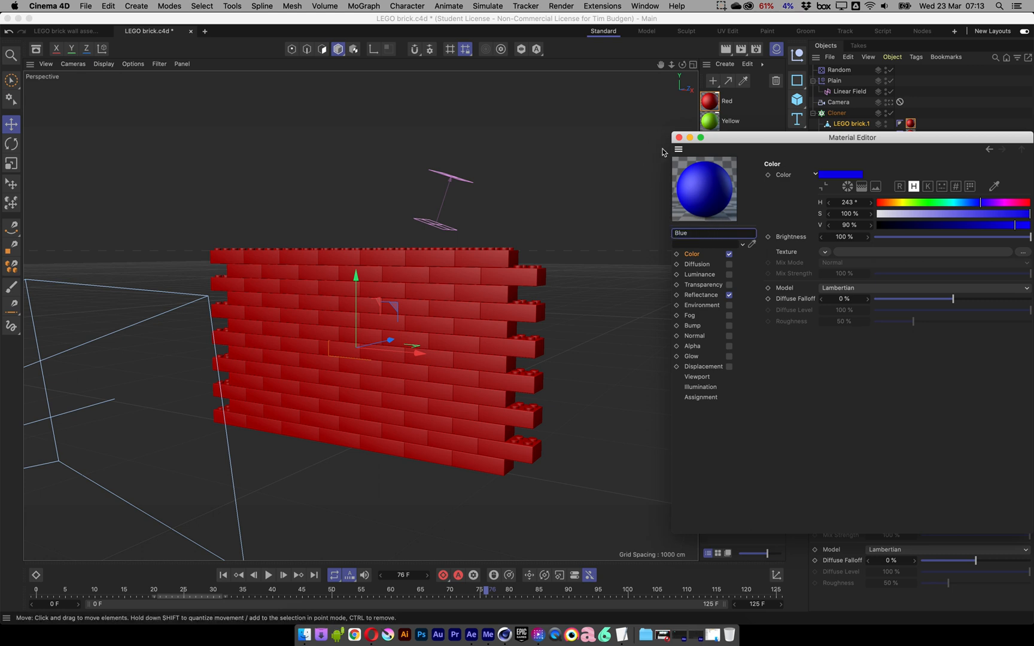
pyautogui.click(679, 137)
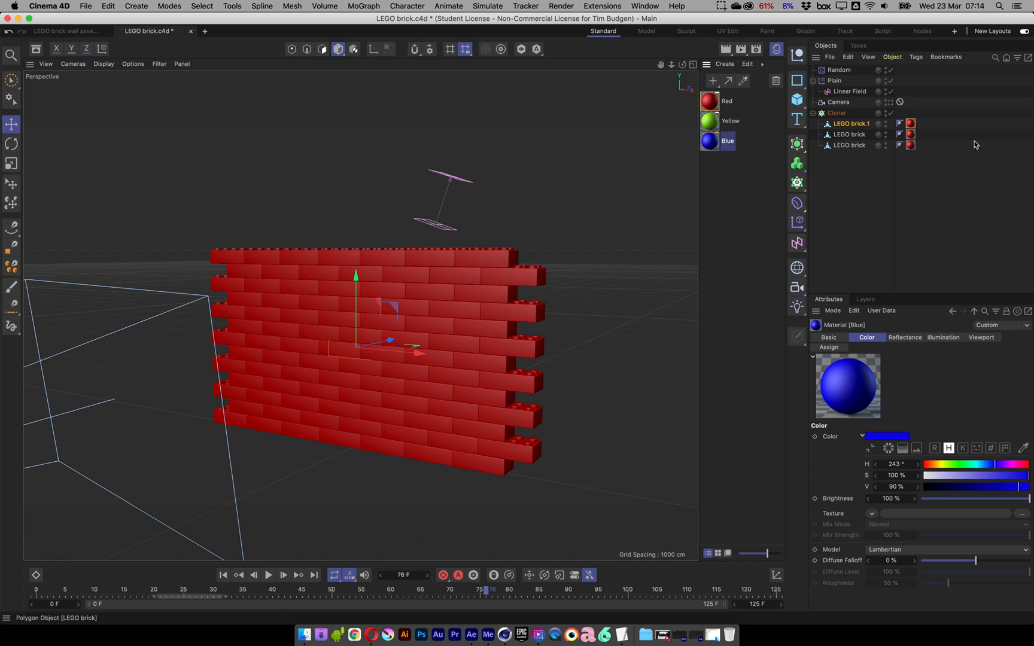
# Replace the Red material on the second and third bricks in the Cloner with Yellow and Blue respectively
pyautogui.click(910, 134)
pyautogui.press('Delete')
pyautogui.click(911, 145)
pyautogui.press('Delete')
pyautogui.moveTo(710, 124); pyautogui.dragTo(843, 133)
pyautogui.moveTo(711, 144); pyautogui.dragTo(849, 145)
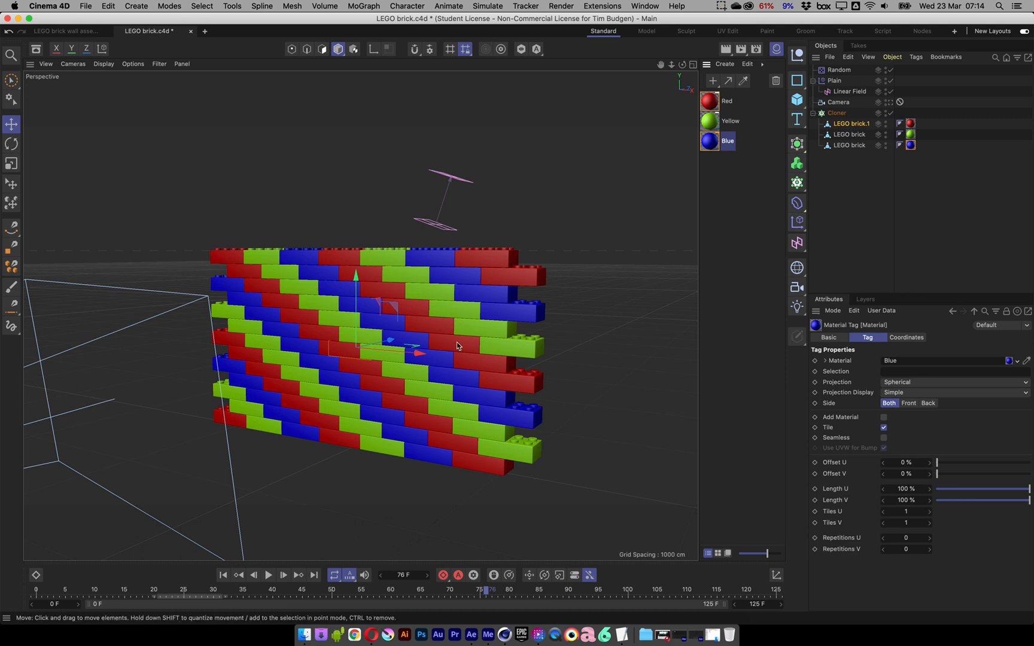
# Set the Cloner's Clones distribution to Random so the brick colours are mixed
pyautogui.moveTo(399, 347)
pyautogui.keyDown('alt'); pyautogui.mouseDown()
pyautogui.moveTo(464, 323)
pyautogui.moveTo(402, 341)
pyautogui.mouseUp(); pyautogui.keyUp('alt')
pyautogui.keyDown('alt'); pyautogui.moveTo(403, 341); pyautogui.dragTo(454, 328, button='right'); pyautogui.keyUp('alt')
pyautogui.keyDown('alt'); pyautogui.moveTo(455, 331); pyautogui.dragTo(459, 289); pyautogui.keyUp('alt')
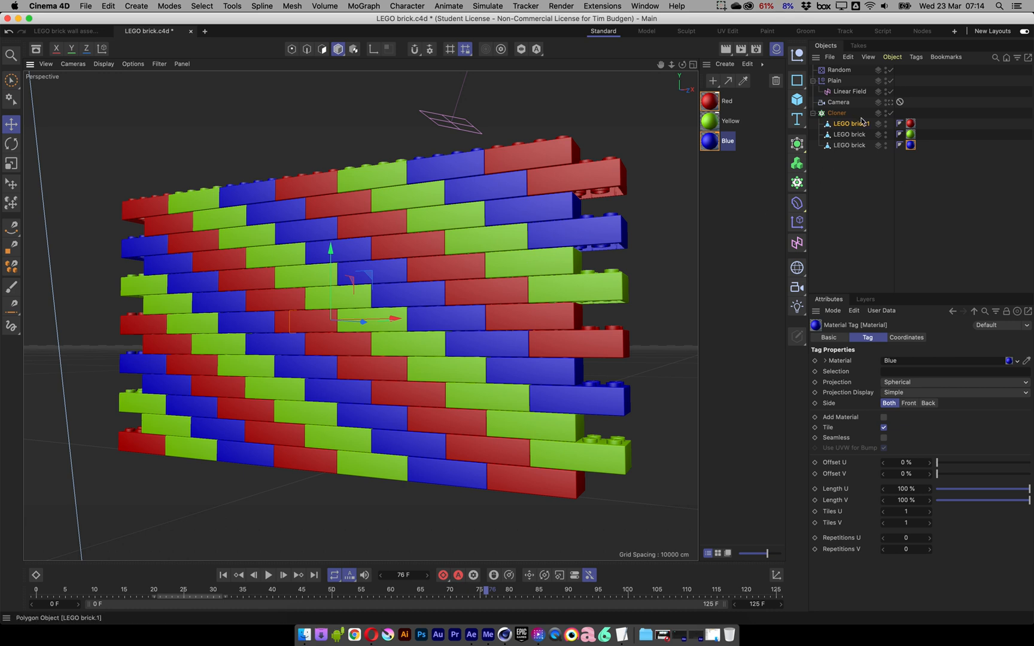
pyautogui.click(838, 113)
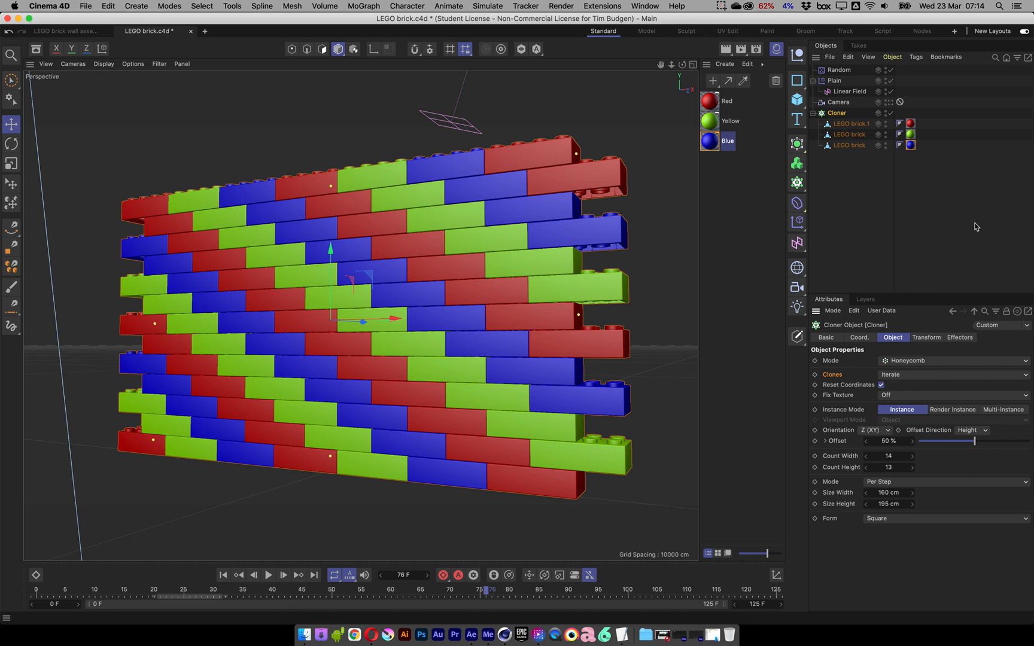
pyautogui.click(908, 377)
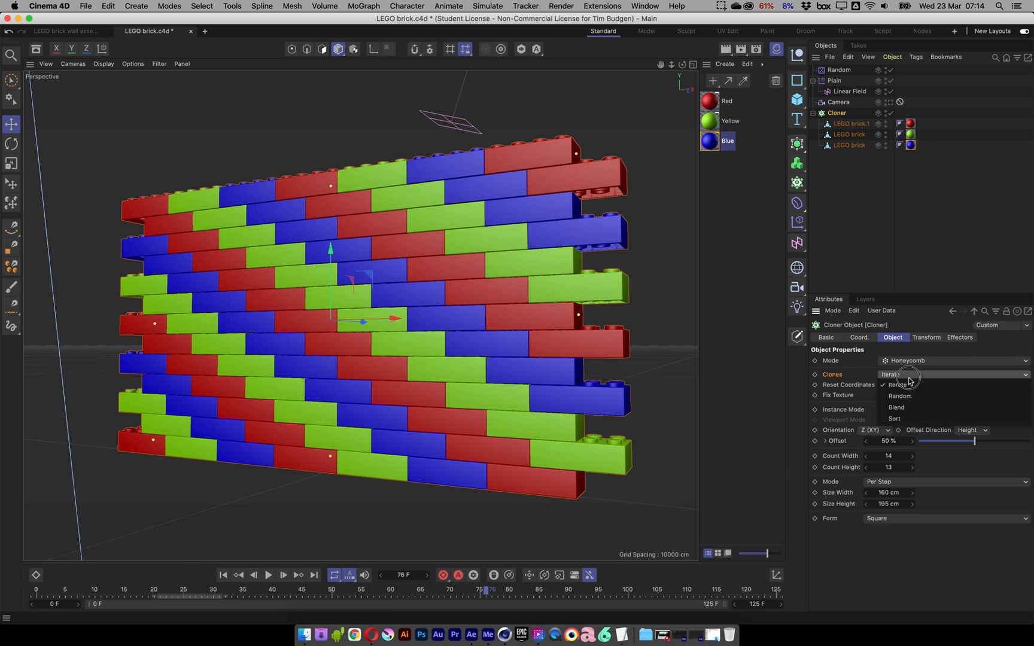
pyautogui.click(912, 396)
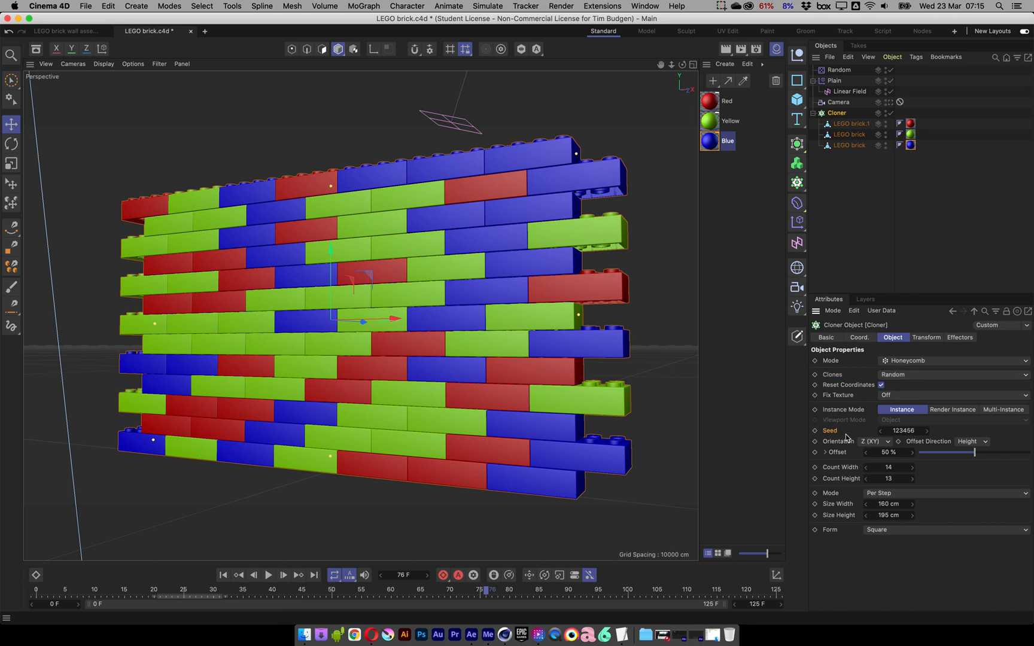
# Step the Cloner's random seed up to 123475 for a different colour arrangement
pyautogui.click(928, 432)
pyautogui.click(928, 431)
pyautogui.click(928, 431)
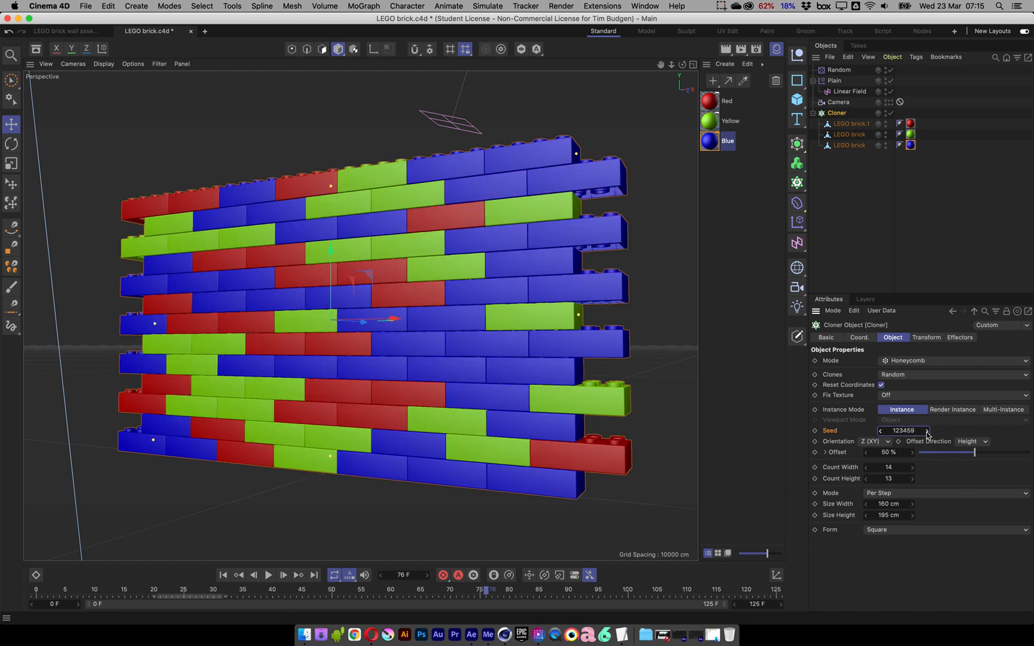
pyautogui.click(928, 431)
pyautogui.click(928, 432)
pyautogui.click(927, 432)
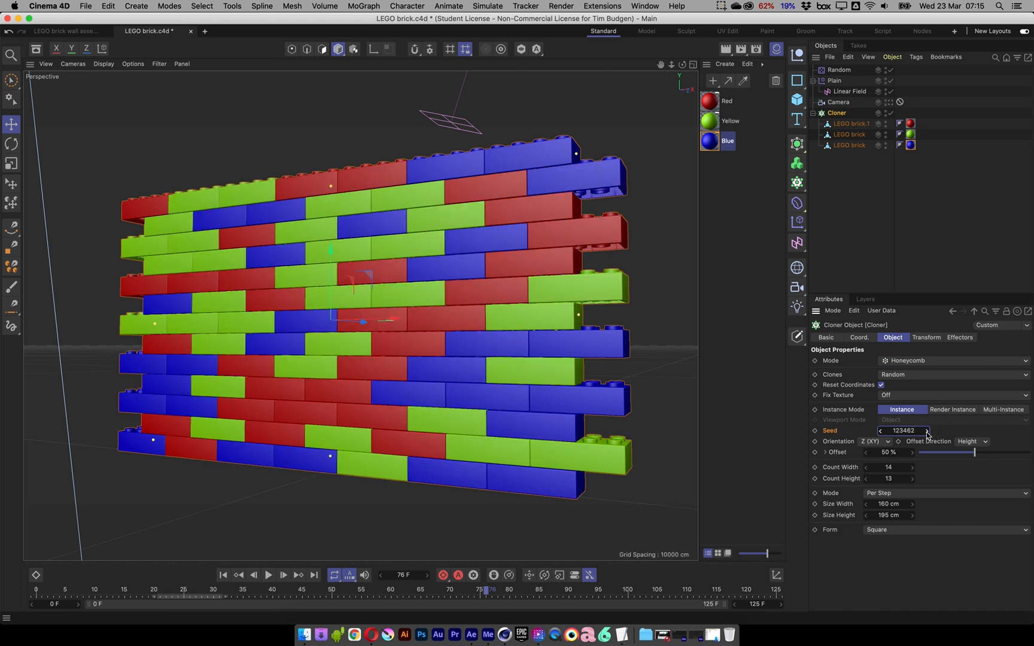
pyautogui.click(928, 431)
pyautogui.click(928, 432)
pyautogui.click(928, 432)
pyautogui.click(928, 431)
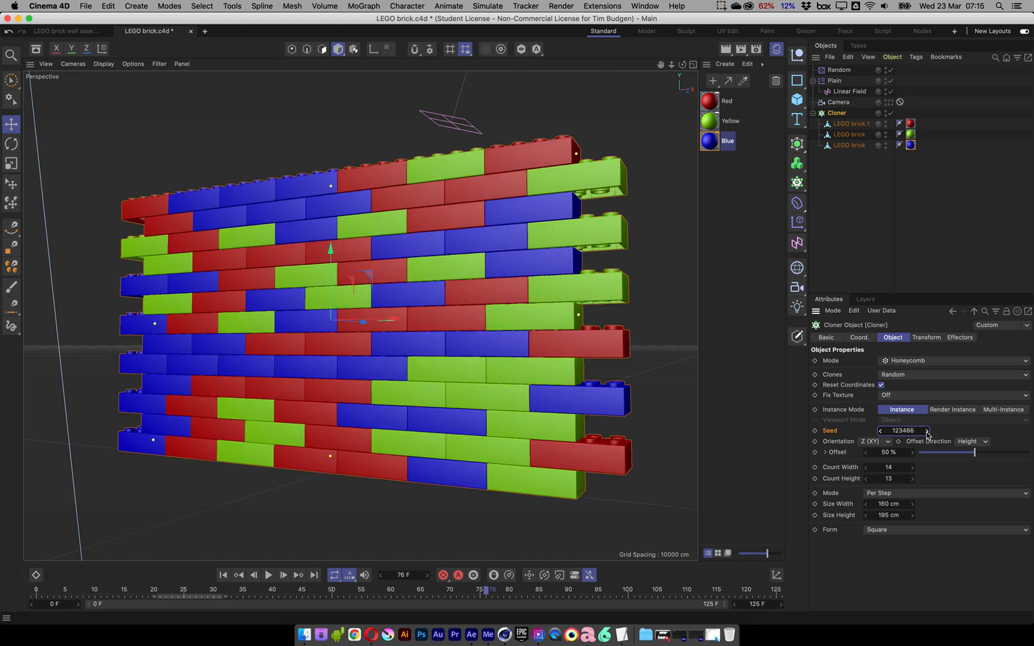
pyautogui.click(927, 432)
pyautogui.click(927, 431)
pyautogui.click(927, 431)
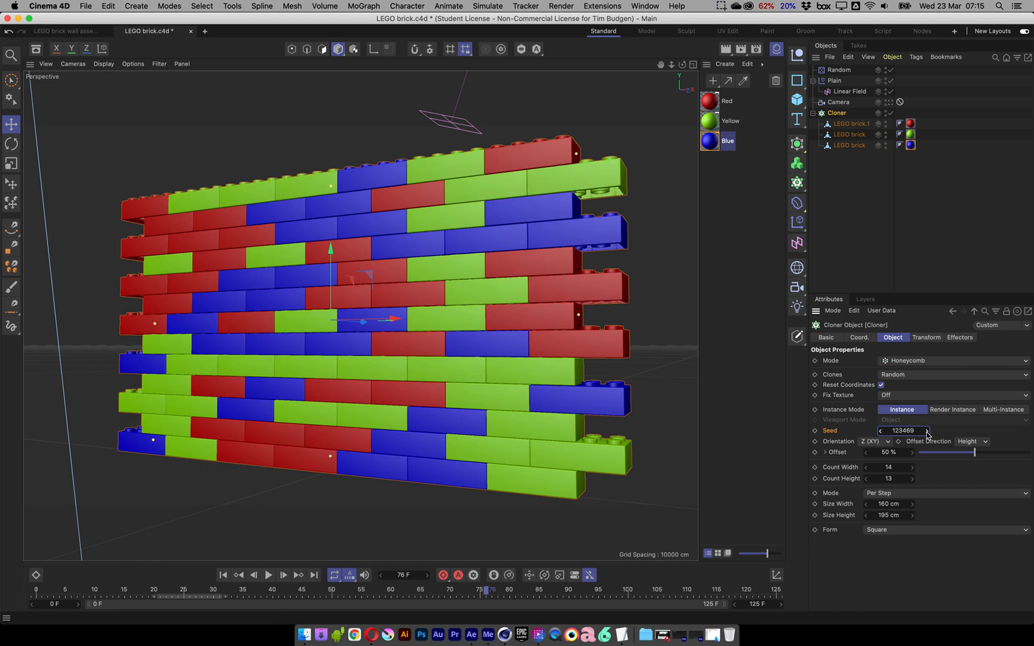
pyautogui.click(928, 431)
pyautogui.click(928, 432)
pyautogui.click(927, 432)
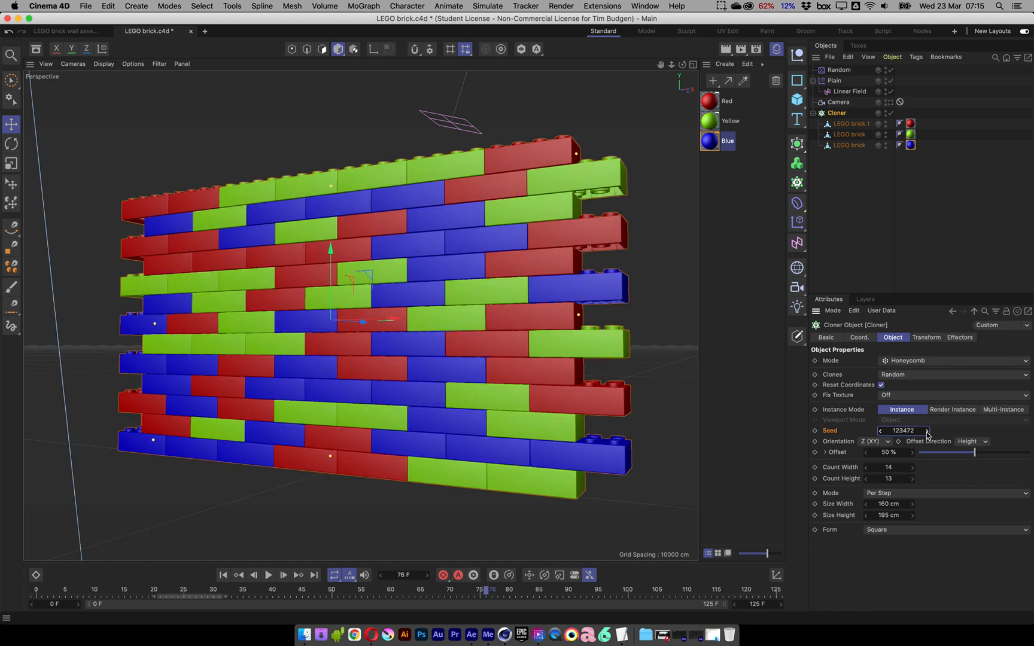
pyautogui.click(928, 432)
pyautogui.click(928, 431)
pyautogui.click(928, 431)
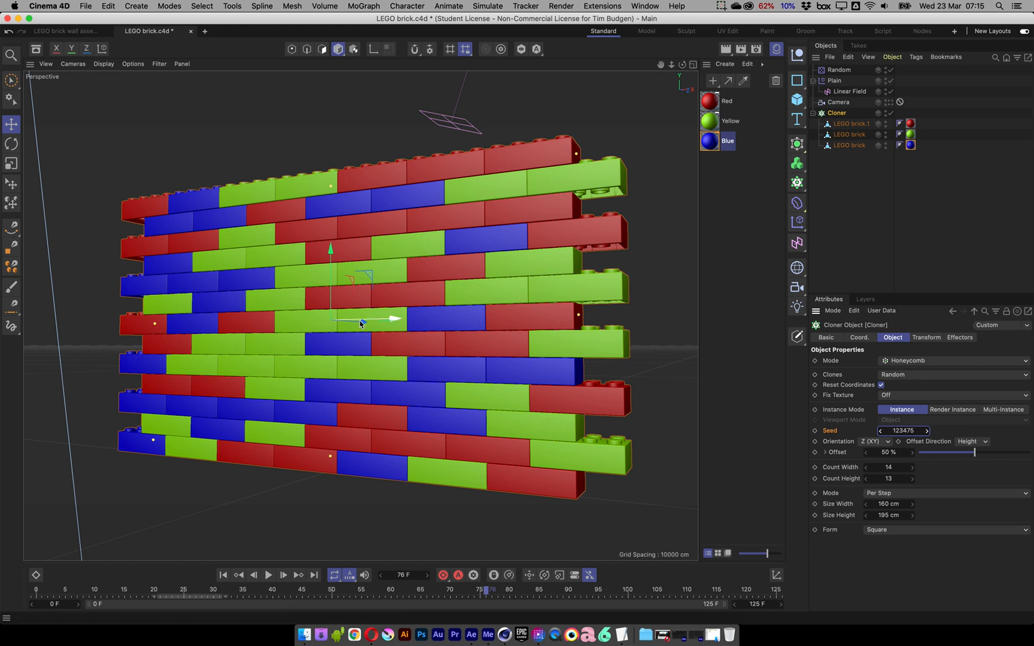
# Paste five copies of the red LEGO brick and place them inside the Cloner to weight the mix towards red
pyautogui.click(866, 124)
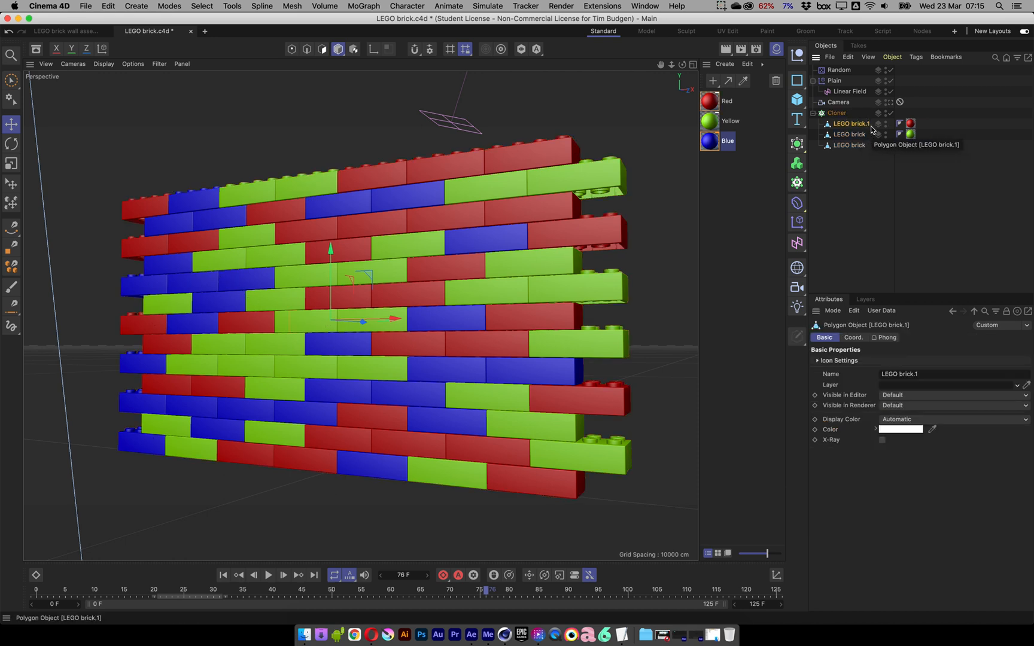
pyautogui.press('super+c')
pyautogui.press('super+v')
pyautogui.press('super+v')
pyautogui.press('super+v')
pyautogui.press('super+v')
pyautogui.press('super+v')
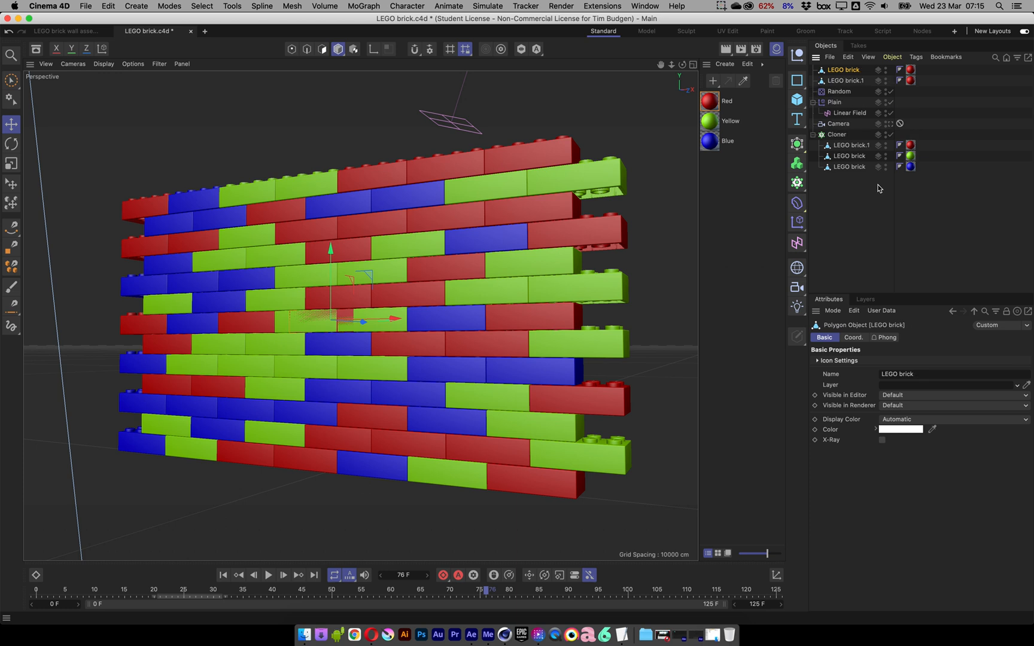
pyautogui.click(855, 113)
pyautogui.keyDown('shift'); pyautogui.click(852, 71); pyautogui.keyUp('shift')
pyautogui.moveTo(853, 115); pyautogui.dragTo(838, 167)
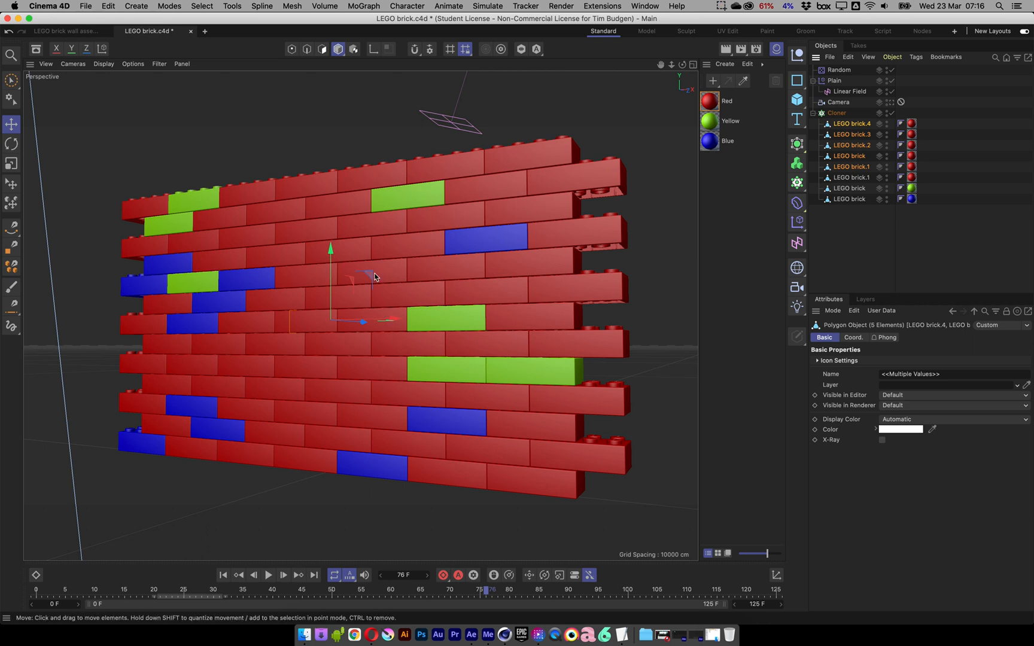
# Undo adding the extra red bricks, including their pasted copies
pyautogui.press('super+z')
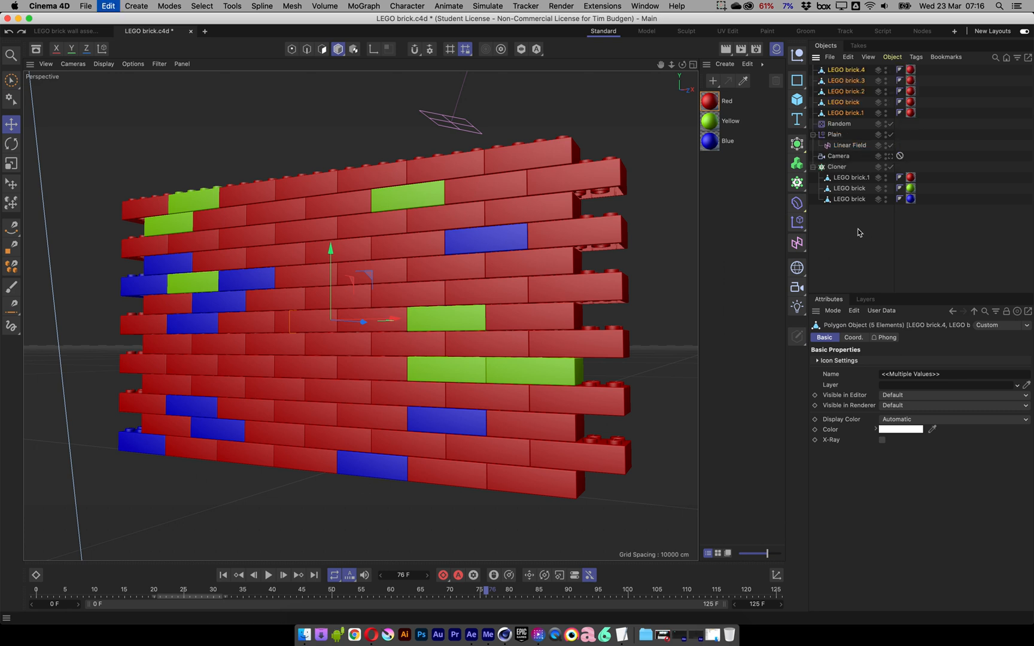
pyautogui.press('super+z')
pyautogui.press('super+z')
pyautogui.press('super+z')
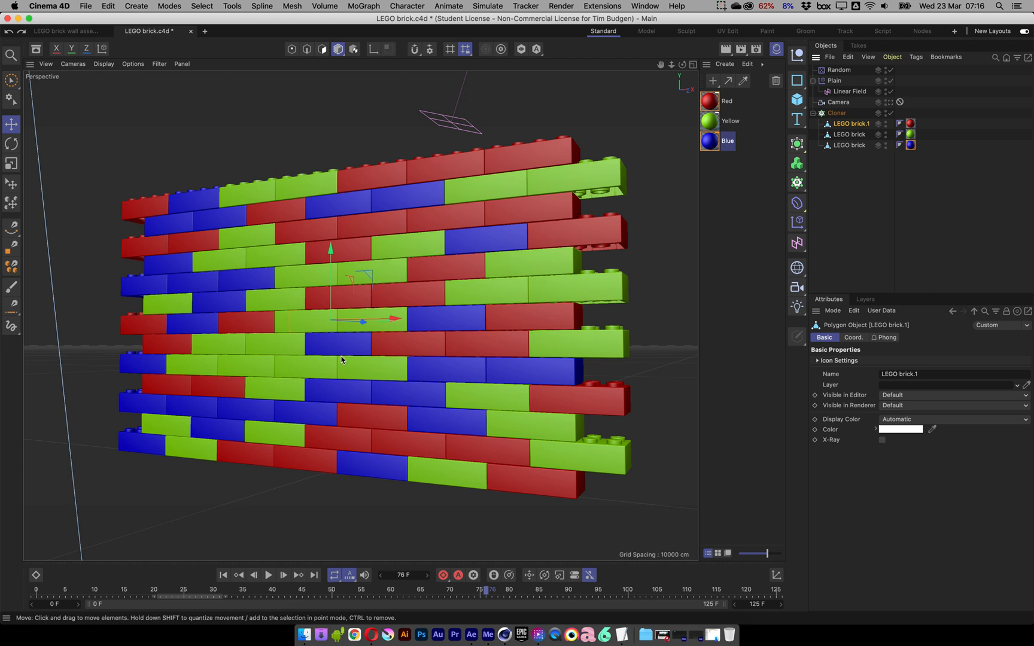
# Play the wall animation from the first frame, viewing it through the Camera, and stop it once the wall is built
pyautogui.scroll(-8, 469, 312)
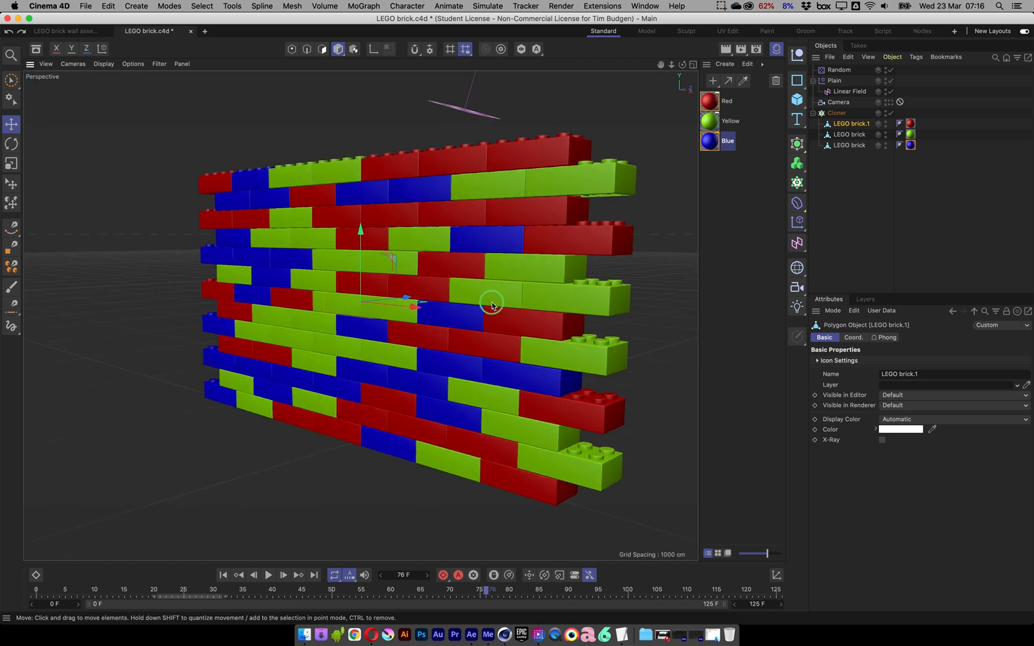
pyautogui.scroll(2, 469, 312)
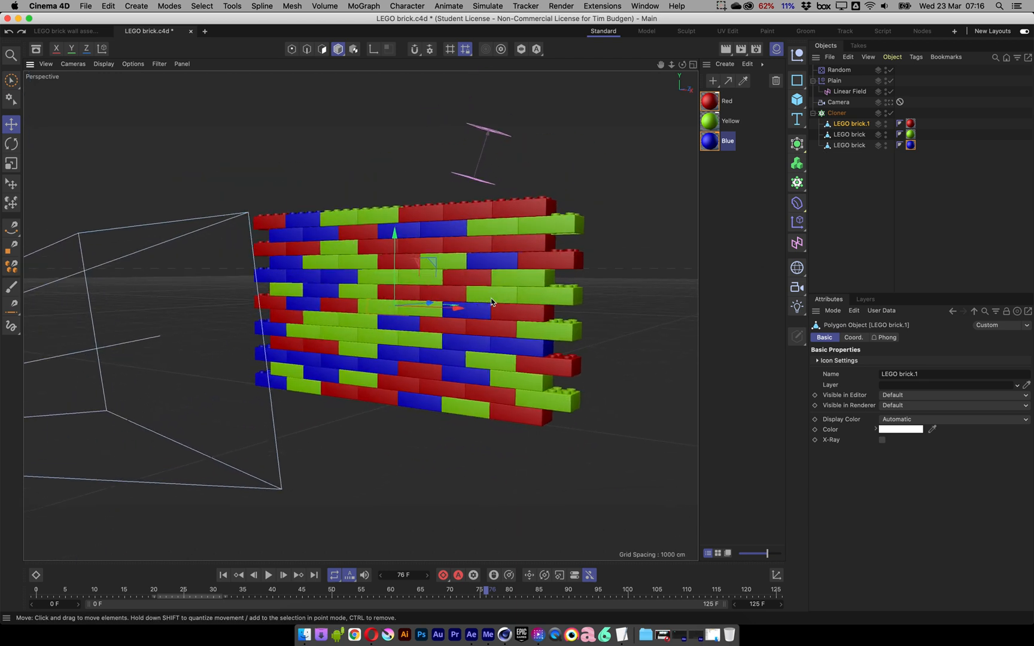
pyautogui.click(225, 575)
pyautogui.click(268, 575)
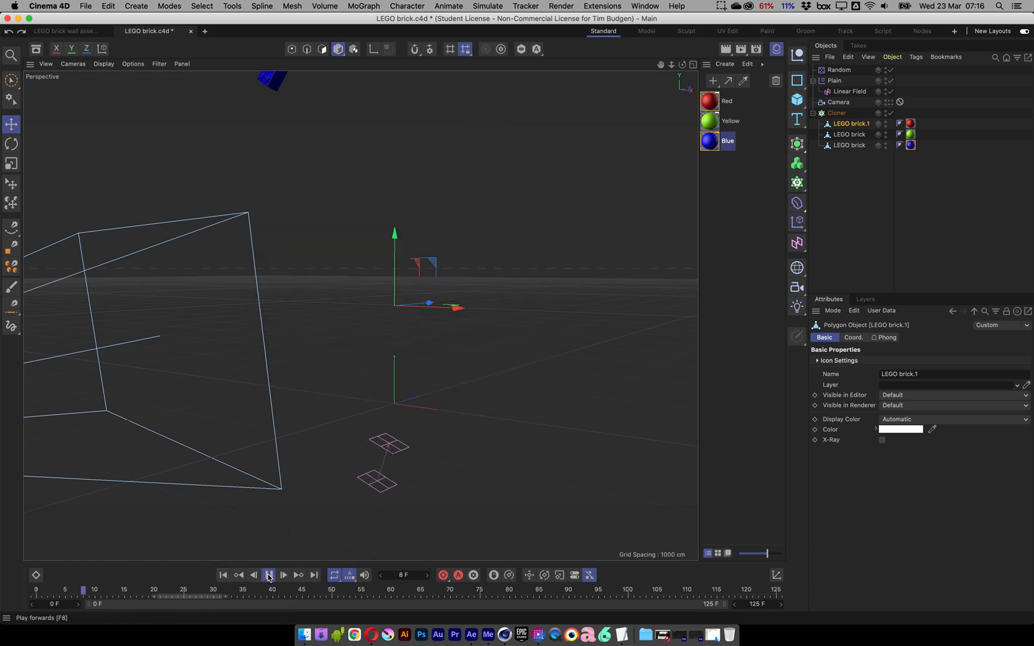
pyautogui.click(890, 102)
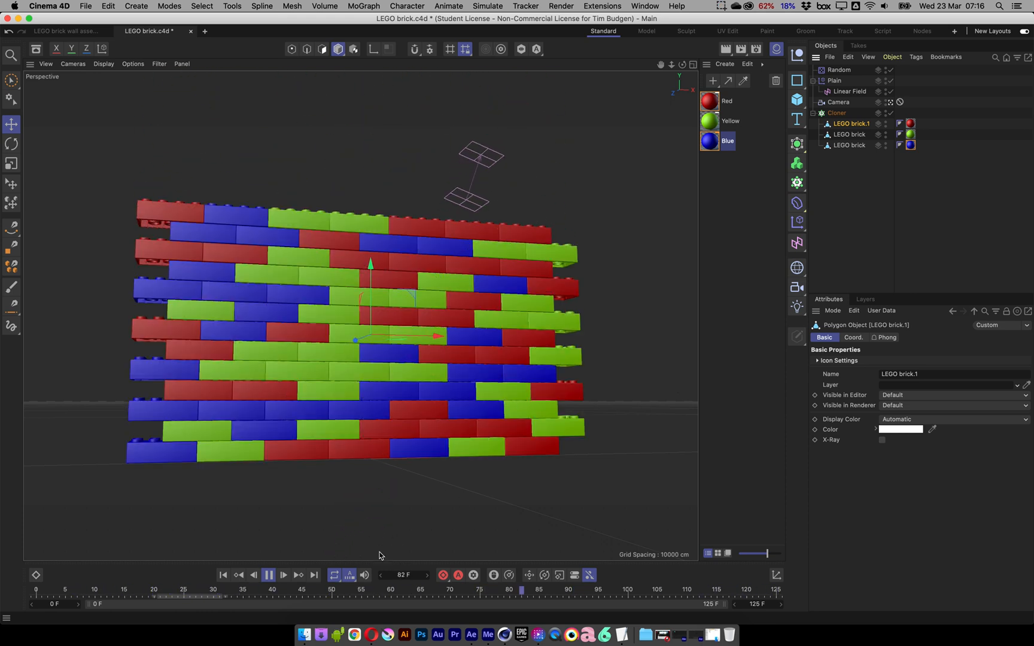
pyautogui.click(268, 577)
# Collapse the Cloner and Plain hierarchies and reorder the objects so Plain and Random follow the Cloner
pyautogui.click(814, 114)
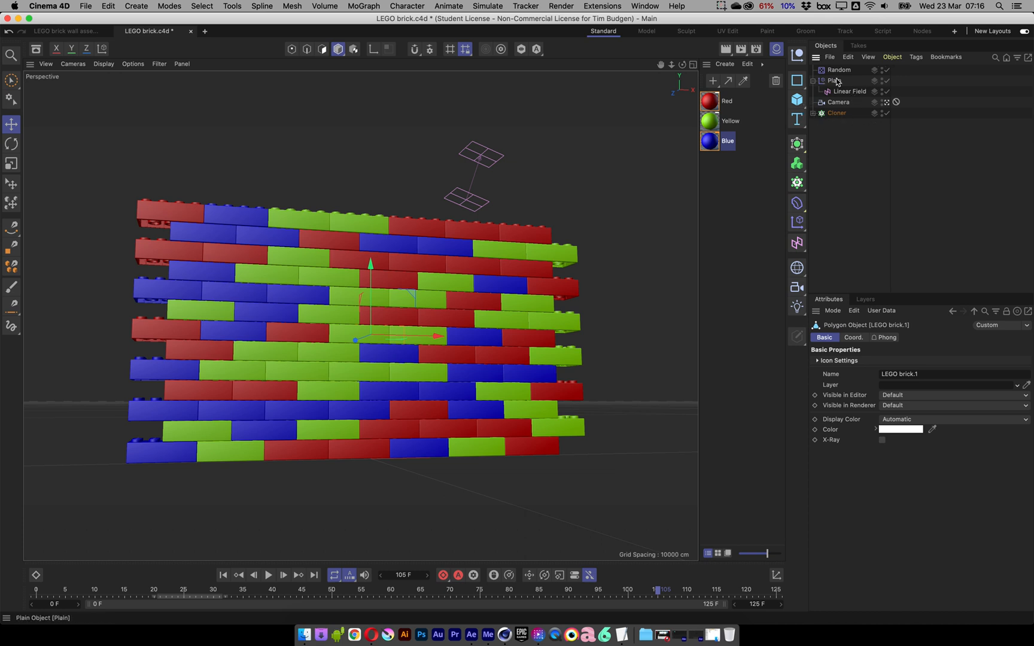
pyautogui.moveTo(836, 84); pyautogui.dragTo(832, 143)
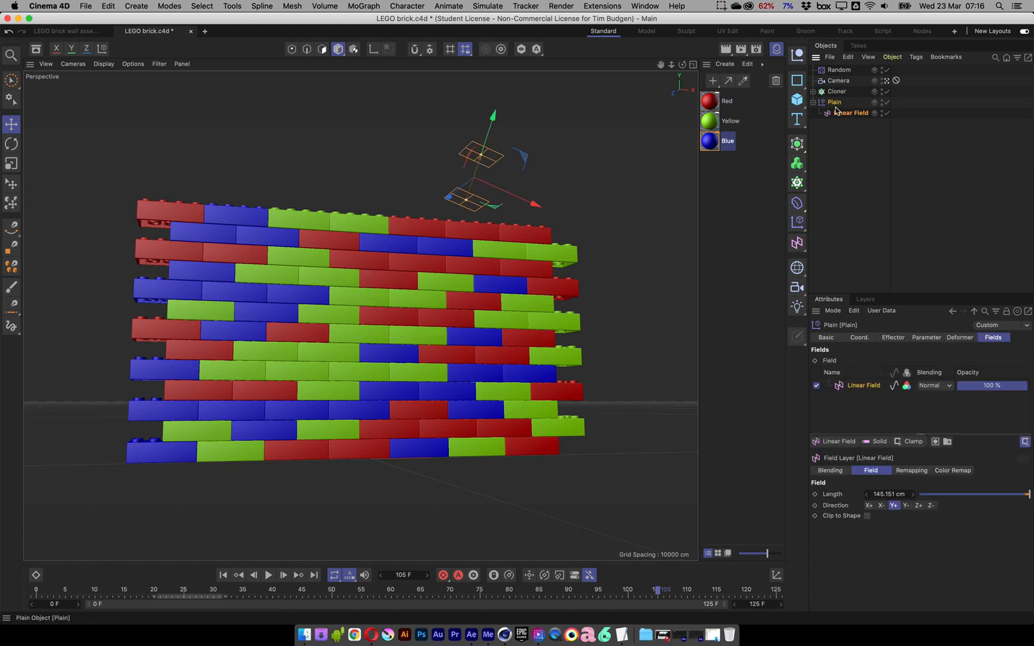
pyautogui.click(812, 102)
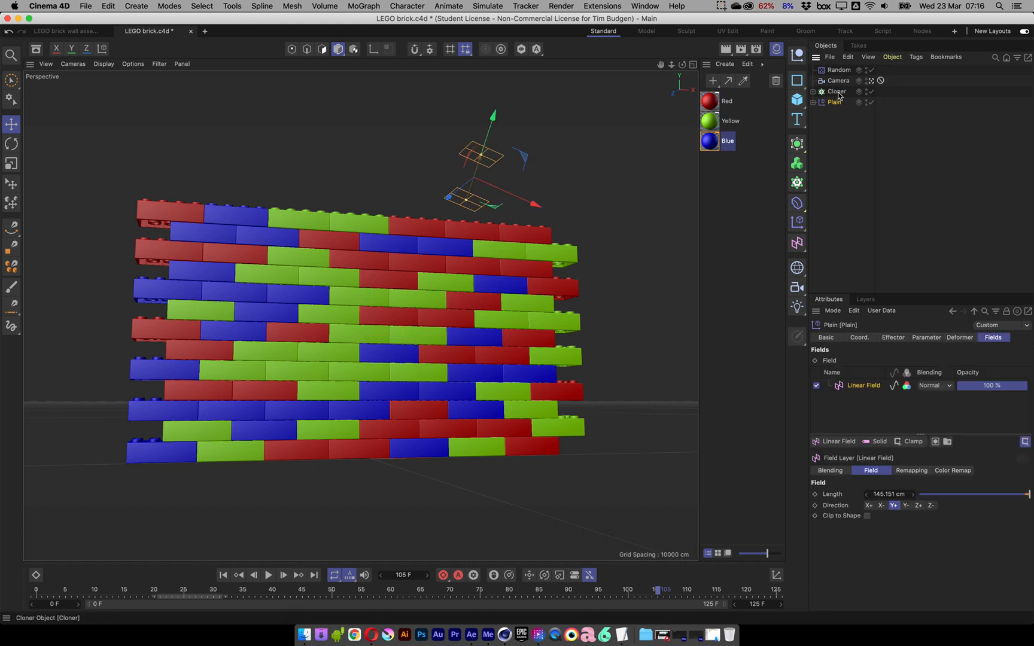
pyautogui.moveTo(841, 70); pyautogui.dragTo(840, 122)
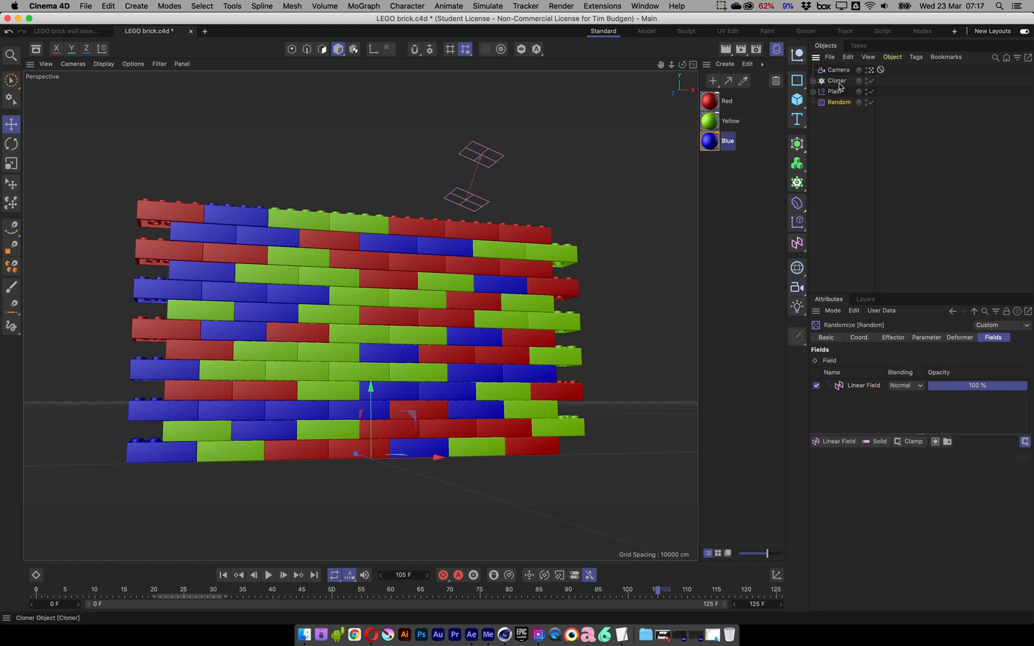
# Review the settings of the Cloner and of the Plain and Random effectors, including their field assignments
pyautogui.click(836, 80)
pyautogui.click(835, 91)
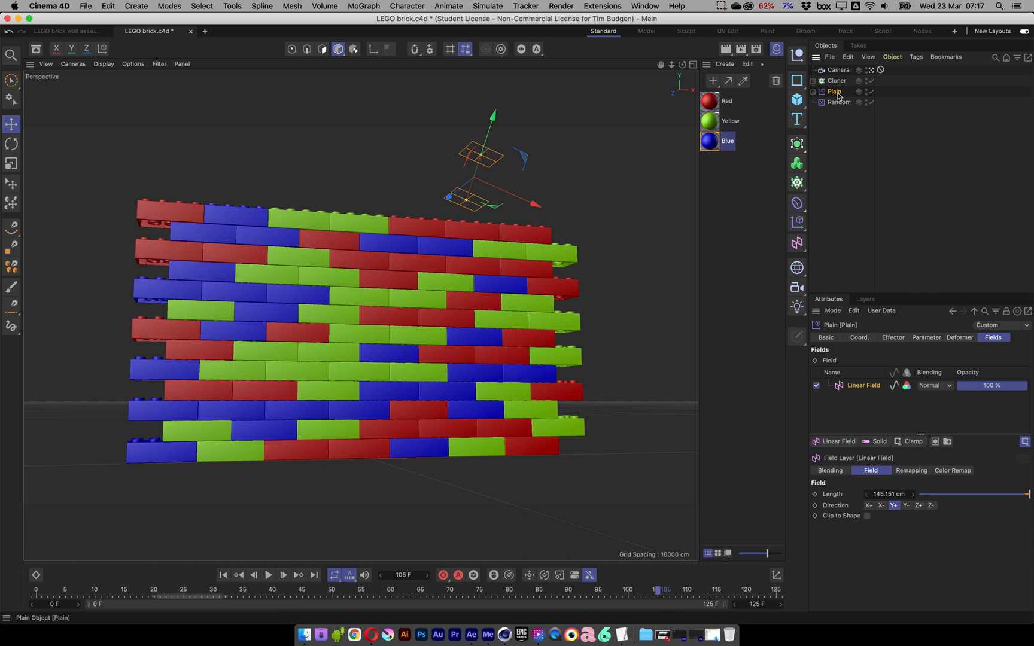
pyautogui.click(837, 103)
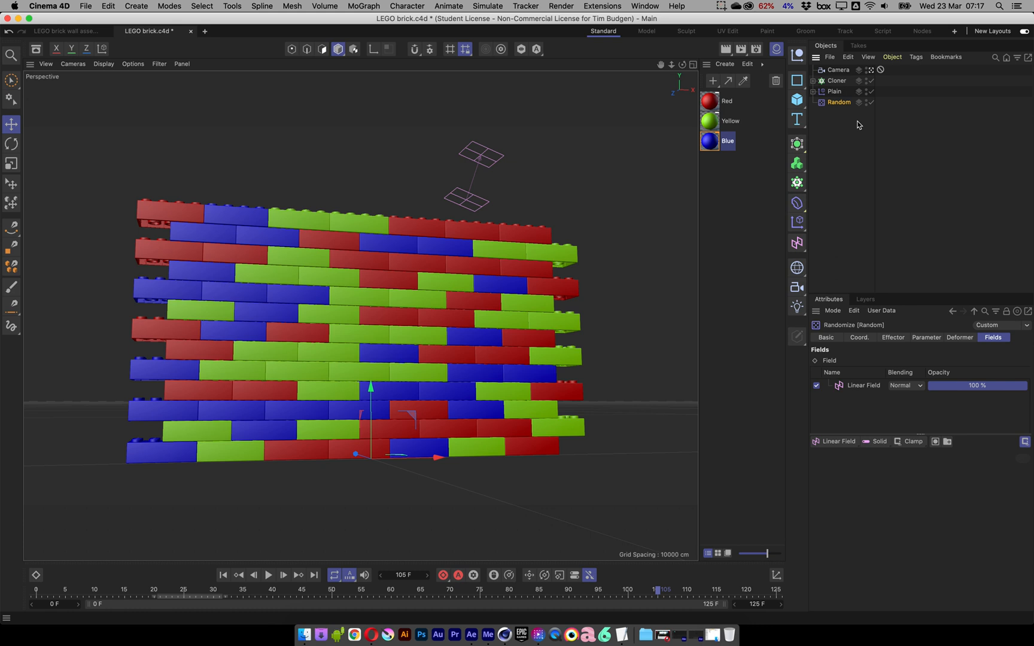
pyautogui.click(842, 82)
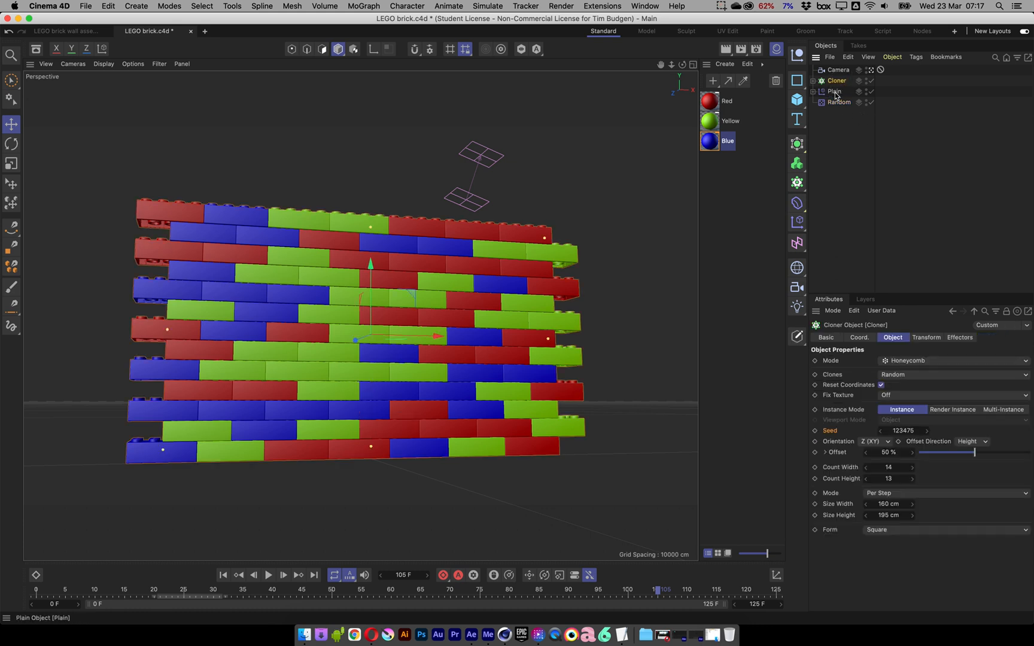
pyautogui.click(835, 92)
pyautogui.click(837, 103)
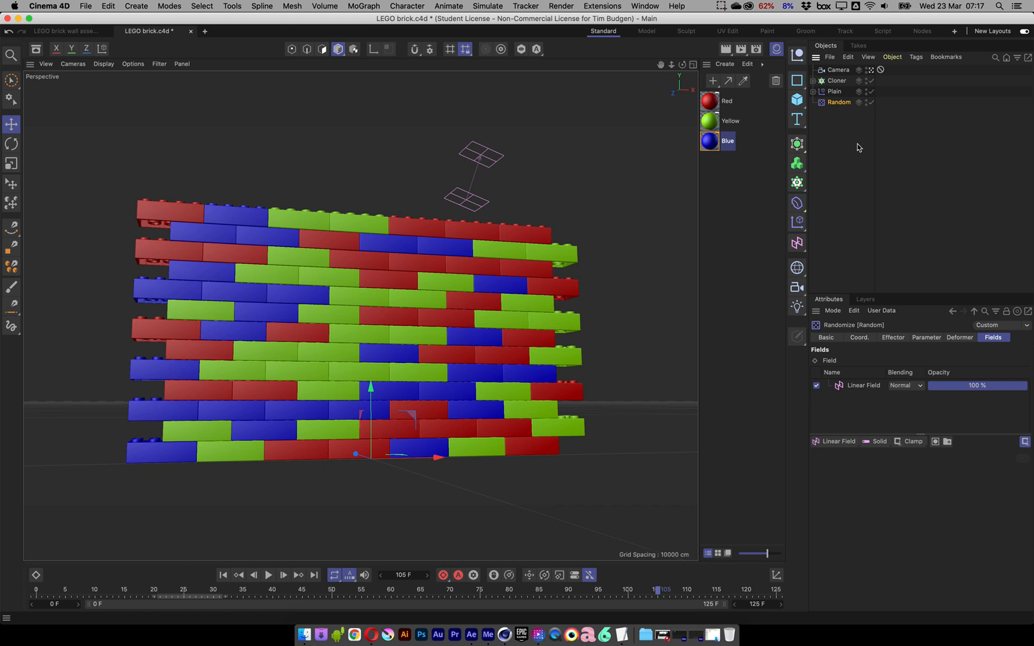
pyautogui.click(836, 81)
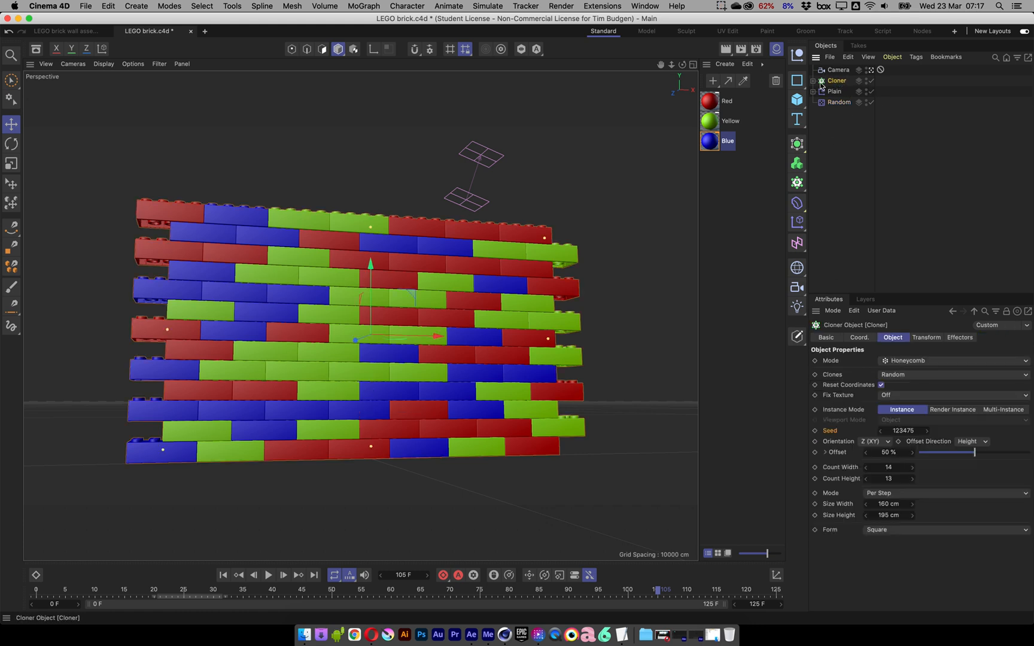
pyautogui.click(833, 91)
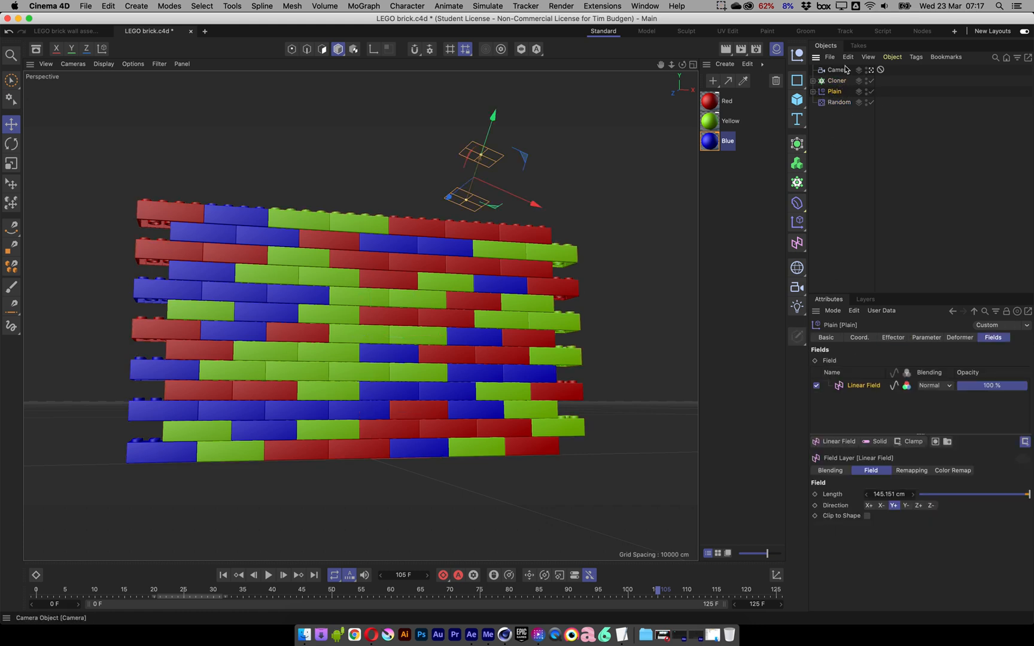
pyautogui.click(839, 102)
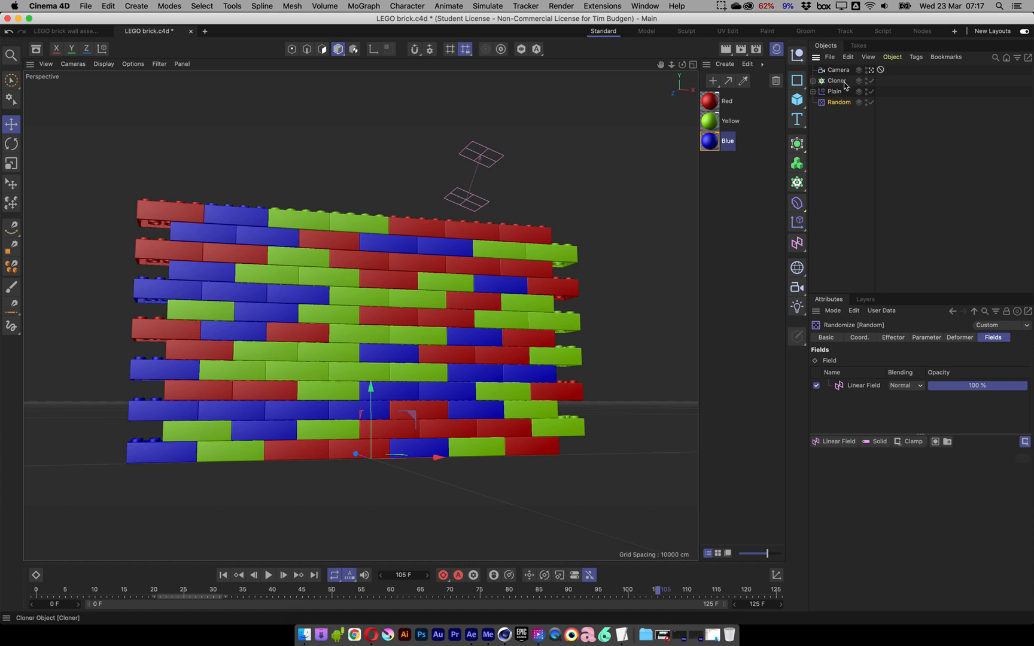
pyautogui.click(836, 82)
pyautogui.click(834, 92)
pyautogui.click(838, 112)
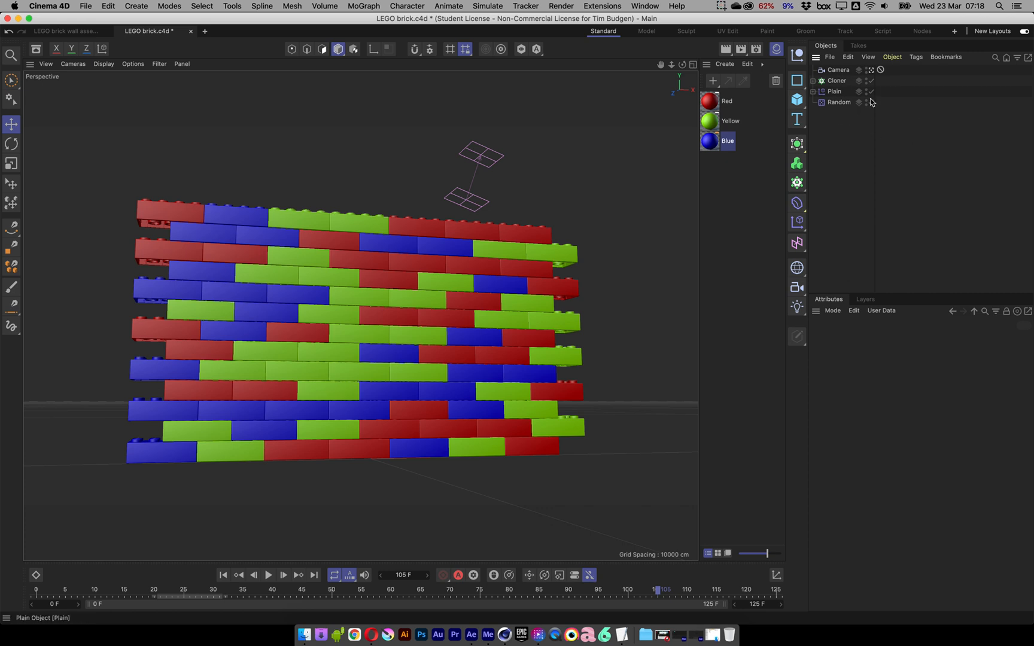
# Expand the Plain and Cloner hierarchies and add everything from the Cloner through Random to a new layer
pyautogui.click(813, 91)
pyautogui.click(813, 80)
pyautogui.click(838, 82)
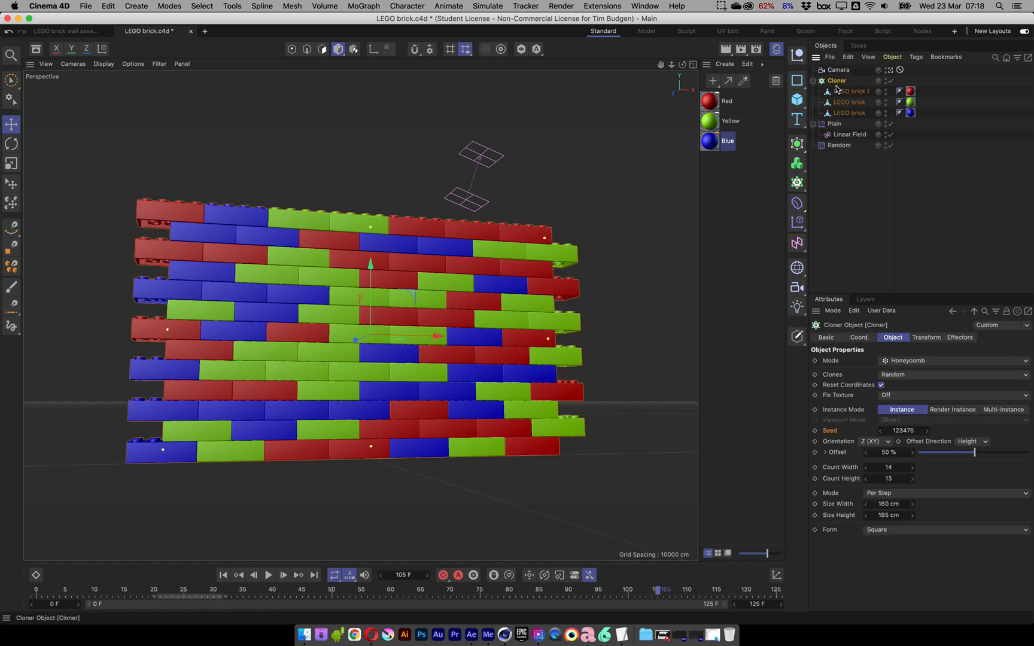
pyautogui.keyDown('shift'); pyautogui.click(853, 146); pyautogui.keyUp('shift')
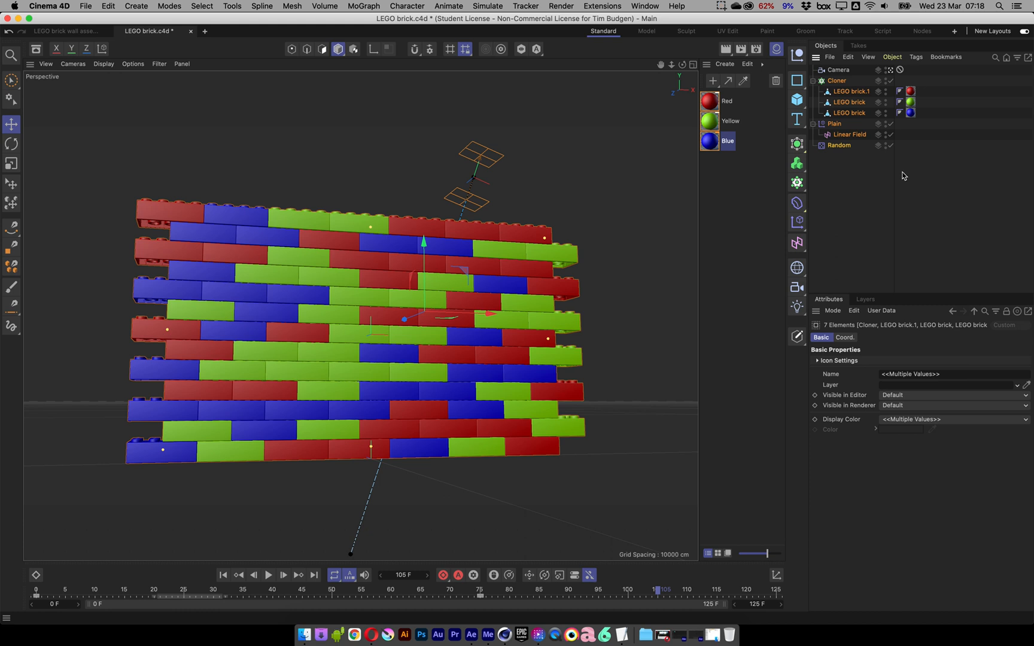
pyautogui.rightClick(839, 147)
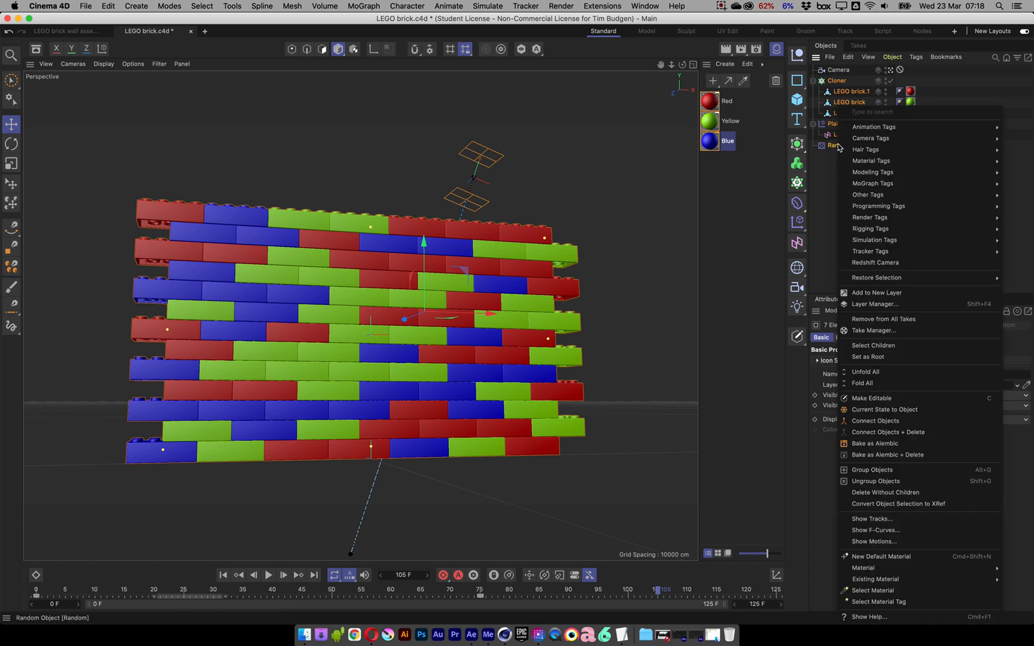
pyautogui.click(896, 293)
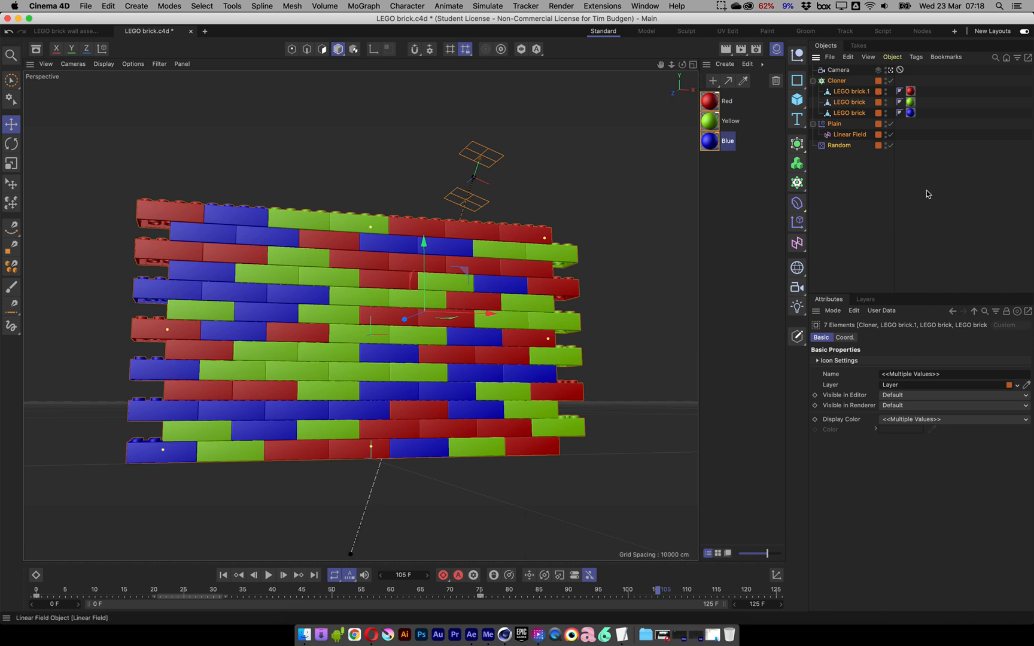
# Rename the new layer holding the Cloner and effectors as Brick Wall
pyautogui.click(871, 299)
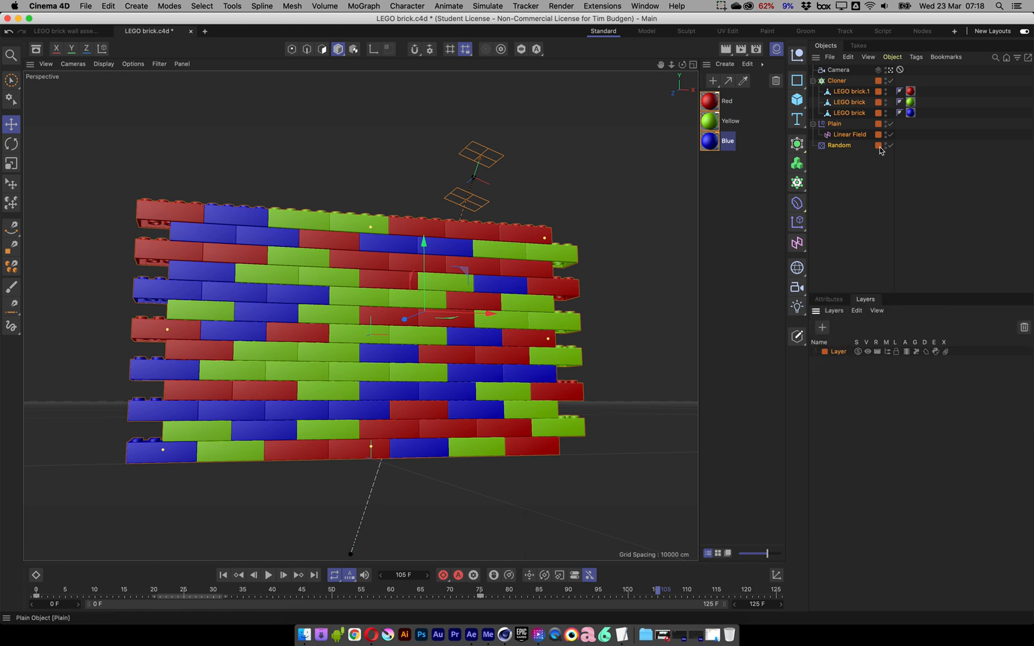
pyautogui.doubleClick(839, 352)
pyautogui.write('Brick Wall')
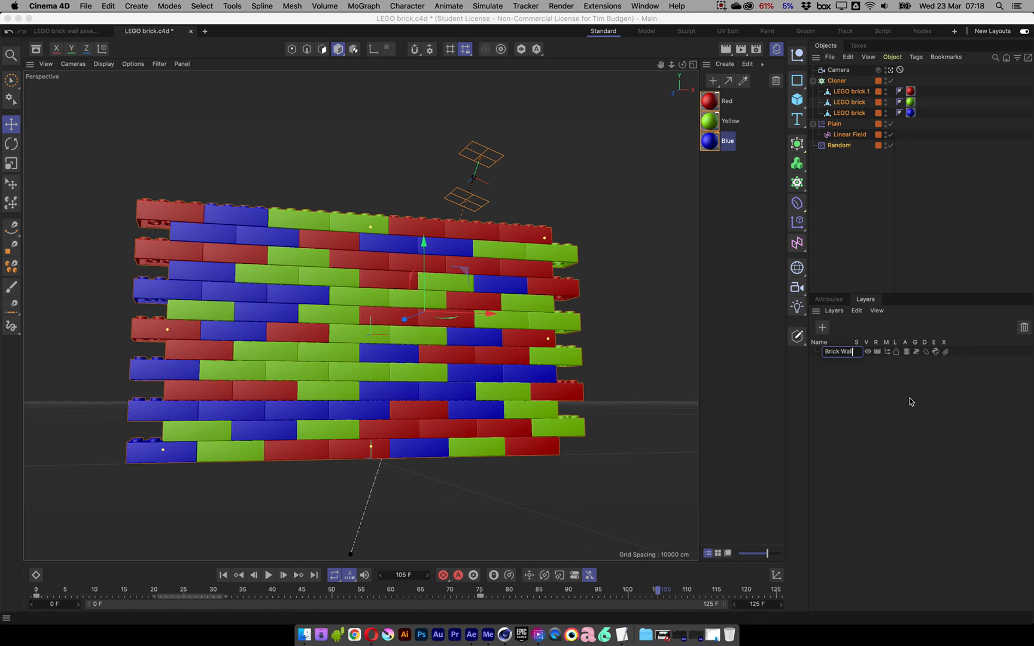
pyautogui.press('Return')
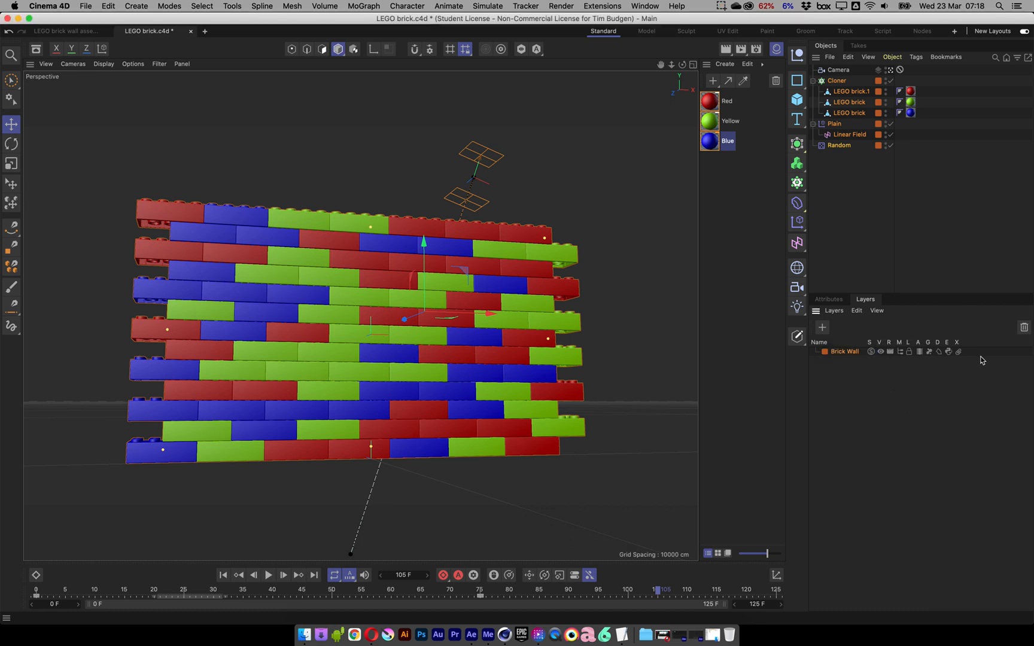
# Try out the Brick Wall layer's viewport visibility, lock and manager visibility switches, restoring each one
pyautogui.click(881, 352)
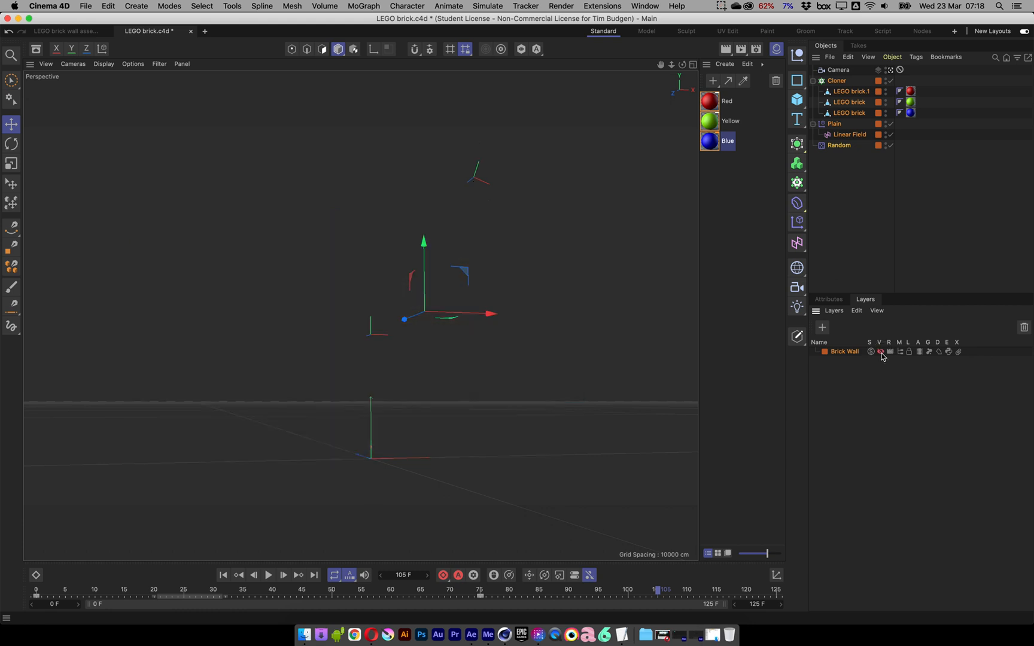
pyautogui.click(881, 352)
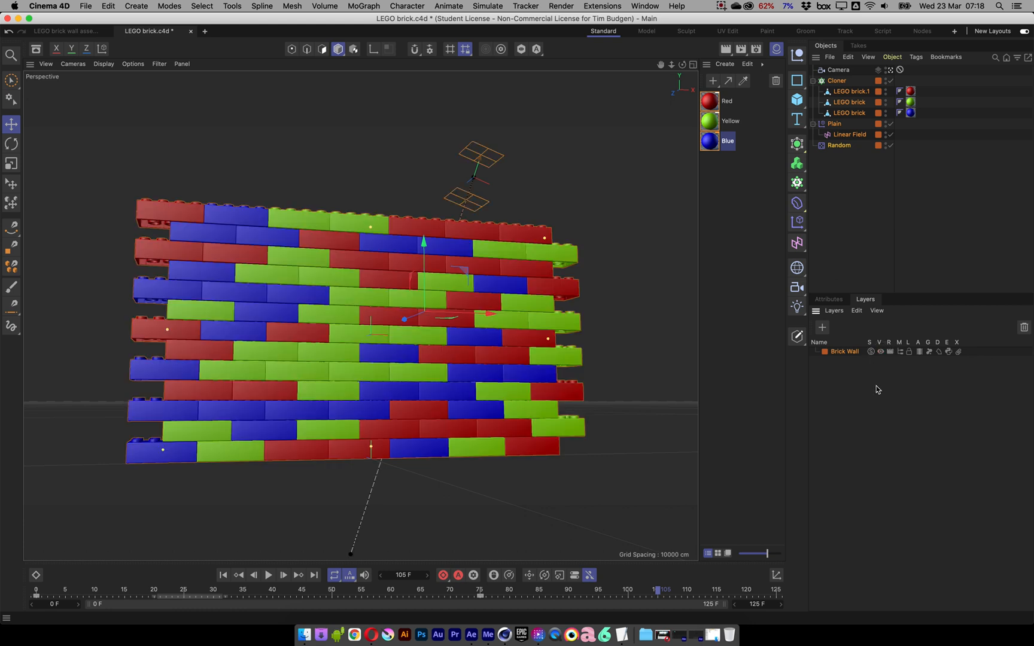
pyautogui.click(910, 352)
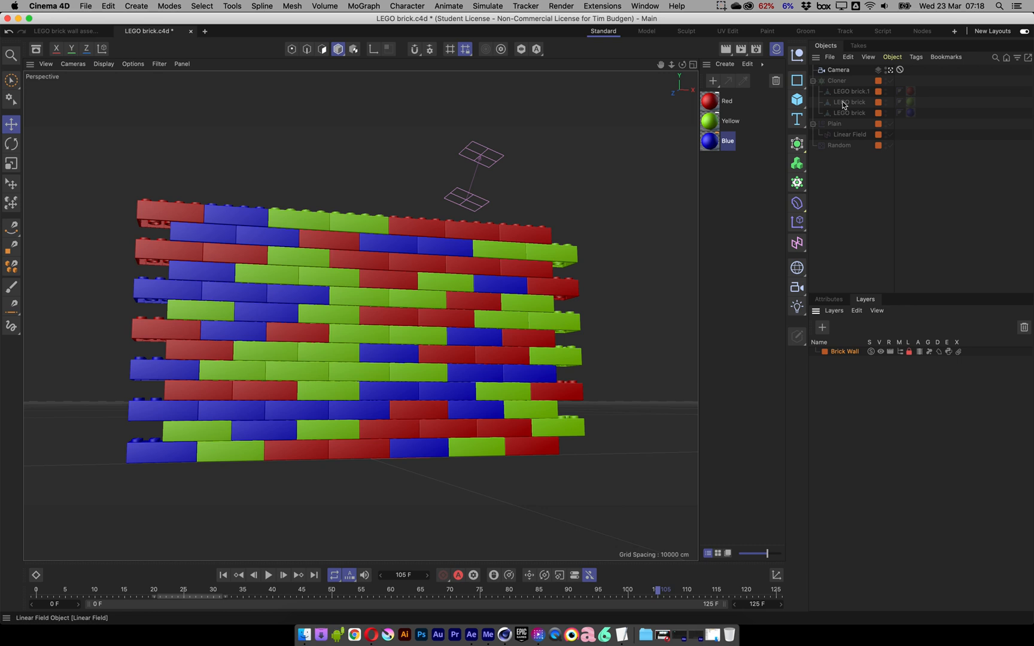
pyautogui.click(900, 352)
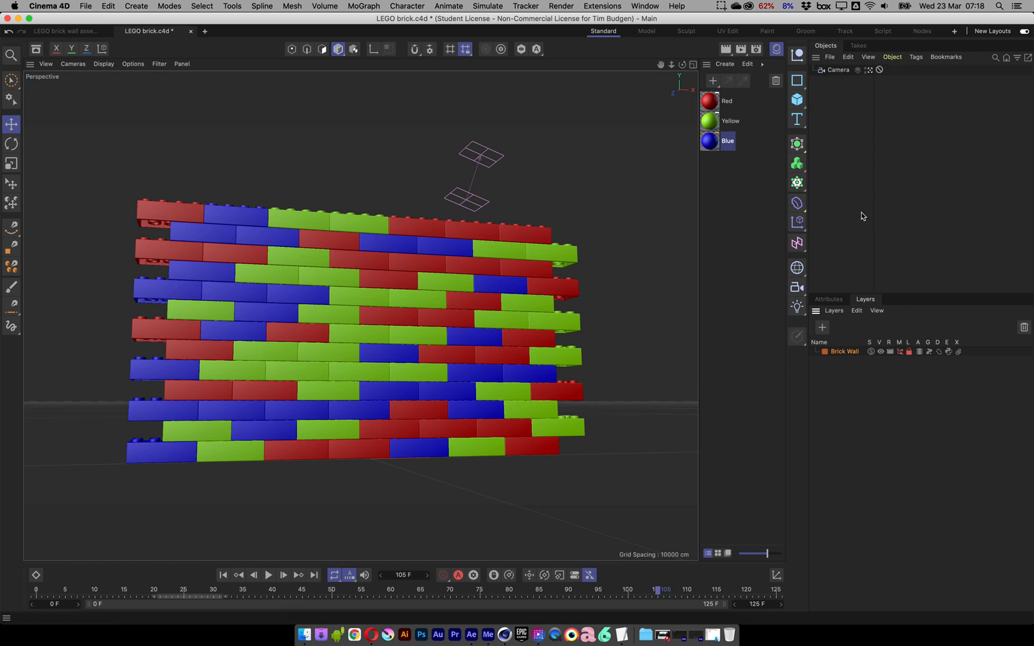
pyautogui.click(900, 352)
pyautogui.click(909, 352)
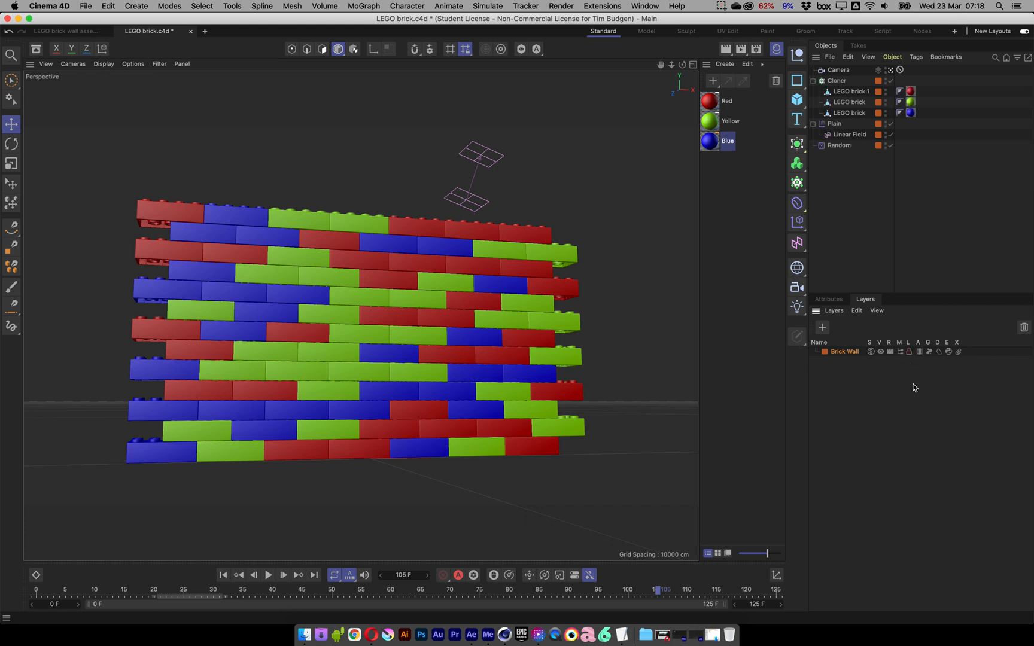
# Collapse the Cloner and Plain hierarchies, and lock the Brick Wall layer with its attributes shown
pyautogui.click(813, 80)
pyautogui.click(813, 91)
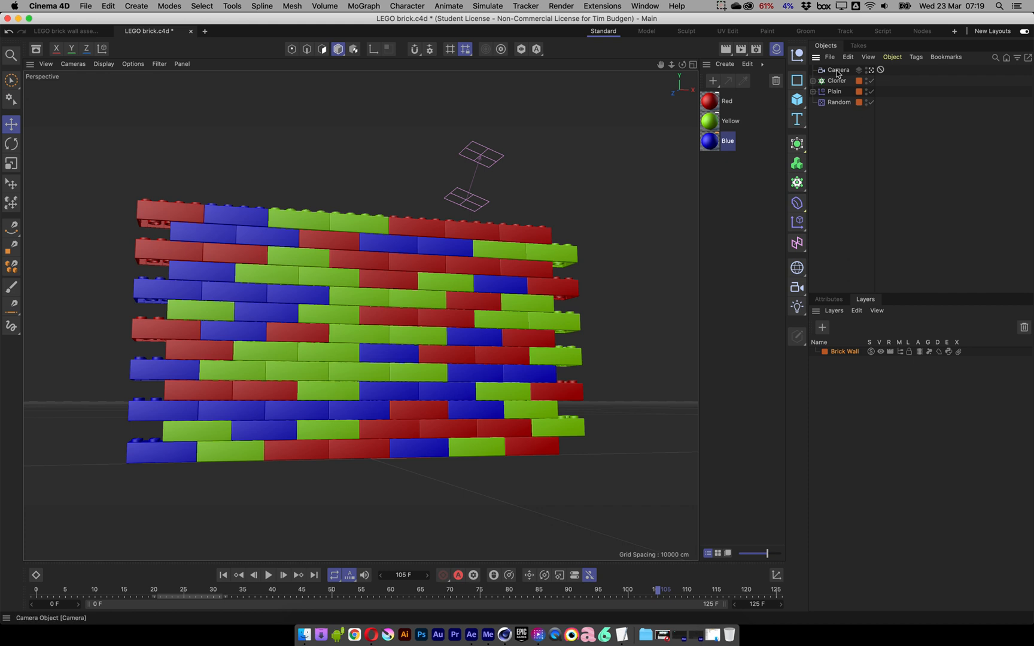
pyautogui.click(909, 352)
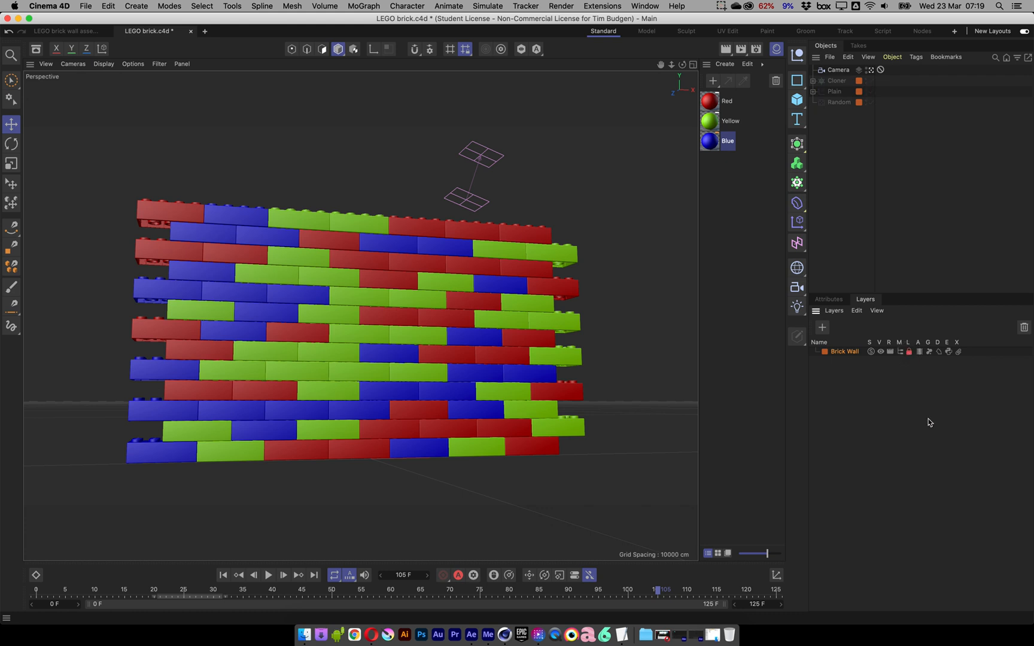
pyautogui.click(829, 300)
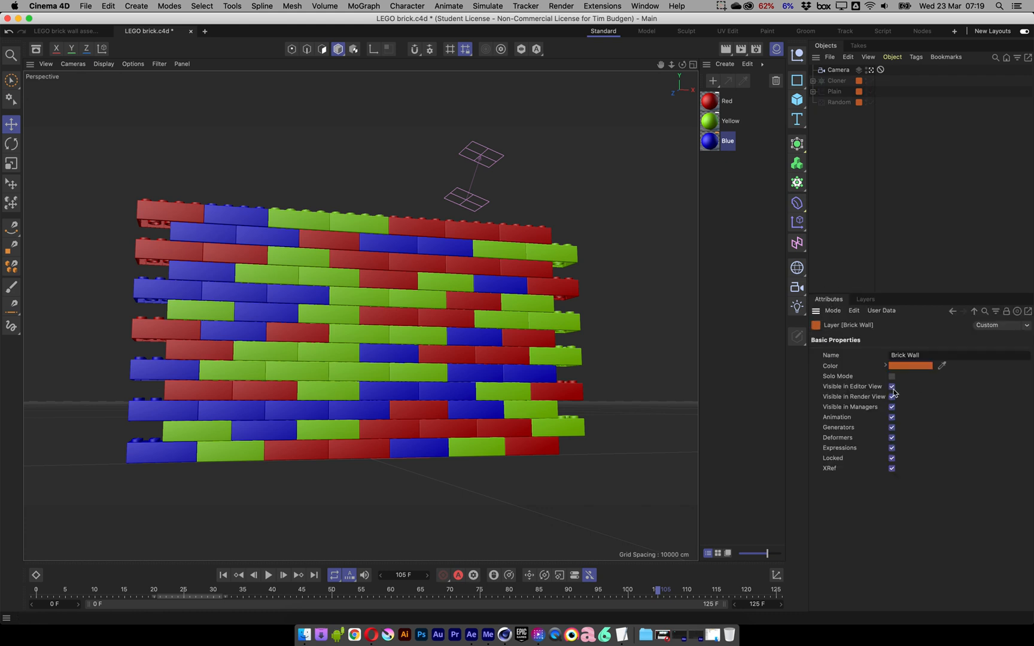